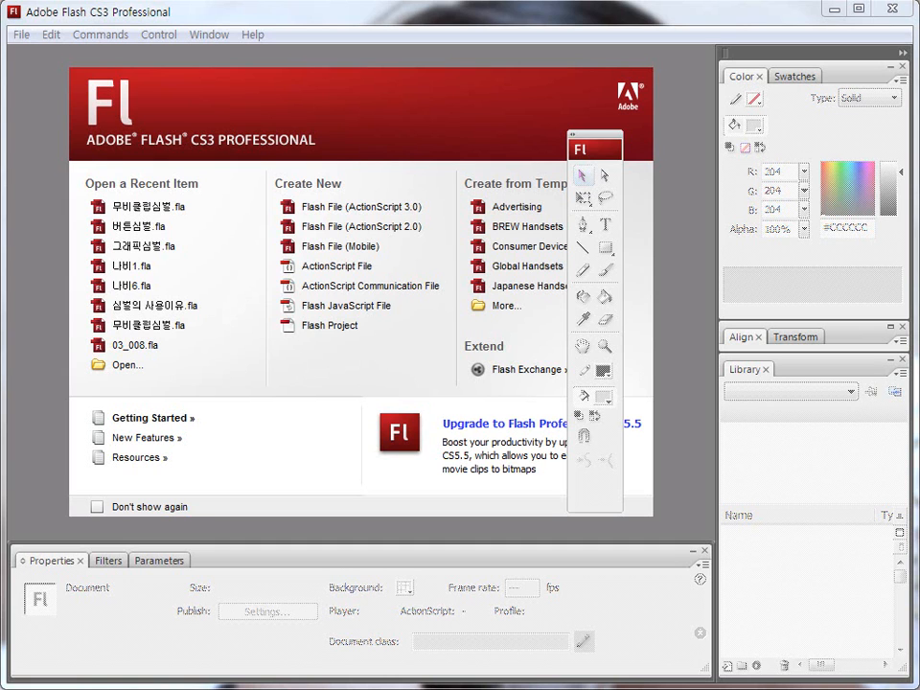
Open the Flash document 무비클립심벌 from the 08 일자 folder and move the floating tool palette away from the artwork
click(96, 366)
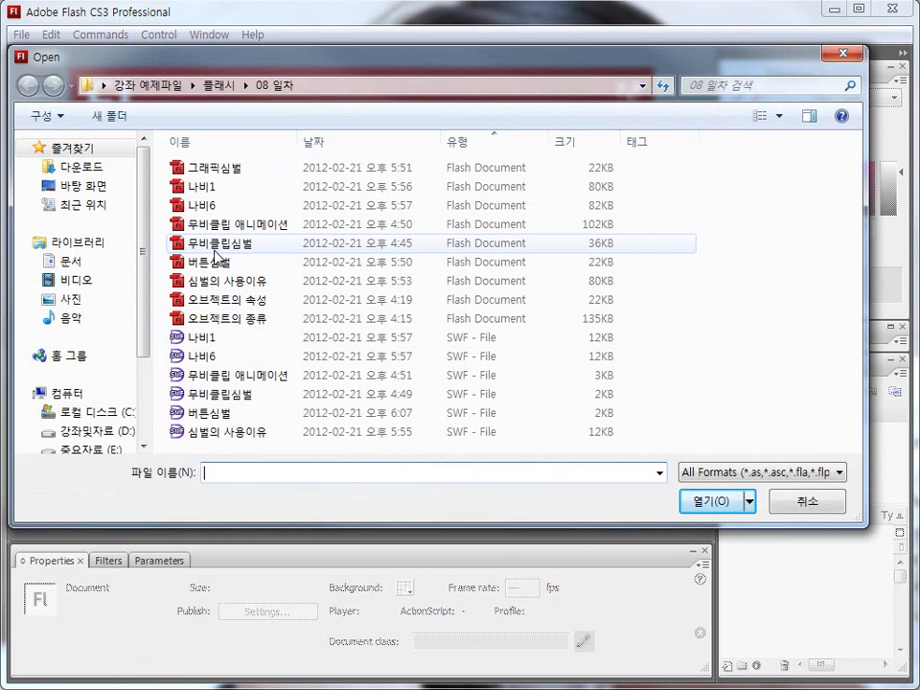
click(204, 252)
click(690, 506)
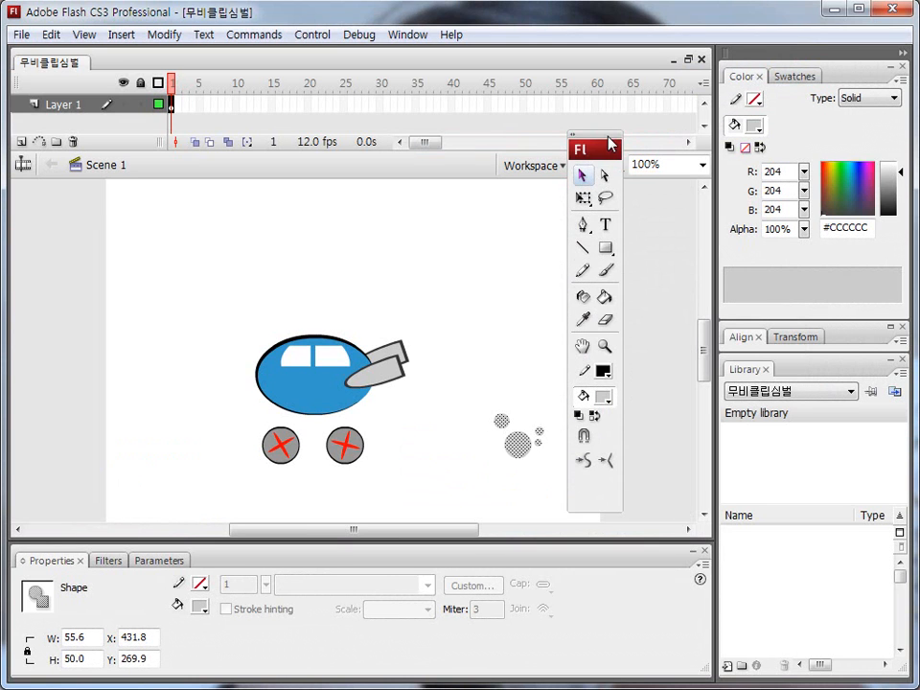
drag(610, 142, 643, 124)
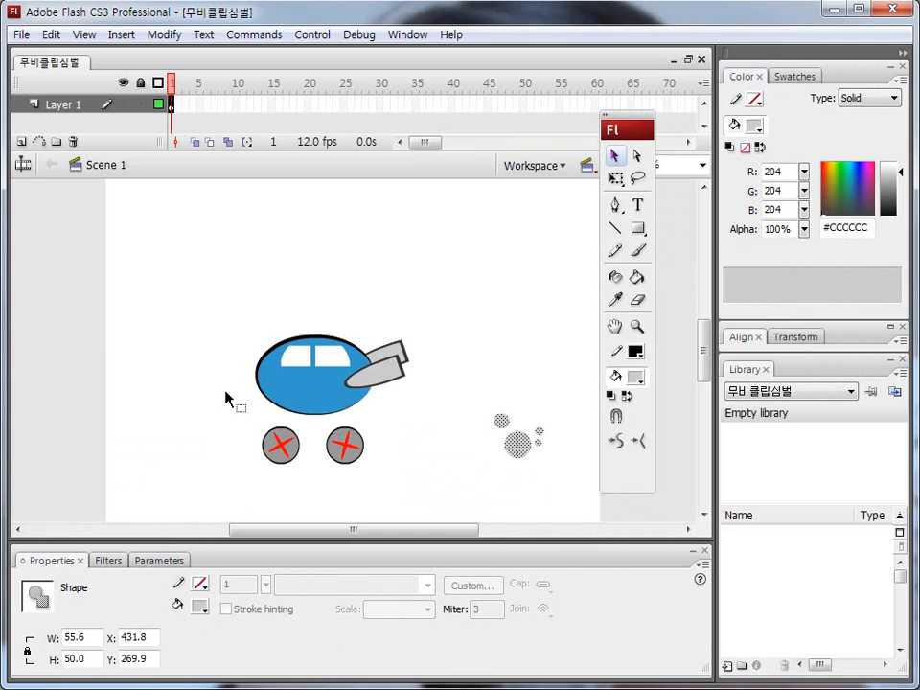
mouse_move(616, 468)
mouse_down()
mouse_move(125, 457)
mouse_move(158, 475)
mouse_up()
mouse_move(279, 472)
mouse_down()
mouse_move(250, 453)
mouse_move(292, 466)
mouse_up()
drag(367, 467, 355, 449)
mouse_move(516, 431)
mouse_down()
mouse_move(491, 433)
mouse_move(504, 428)
mouse_up()
mouse_move(520, 430)
mouse_down()
mouse_move(509, 441)
mouse_move(523, 445)
mouse_move(534, 421)
mouse_move(545, 442)
mouse_up()
mouse_move(439, 333)
mouse_down()
mouse_move(443, 358)
mouse_move(434, 346)
mouse_up()
drag(467, 338, 471, 343)
drag(446, 328, 450, 321)
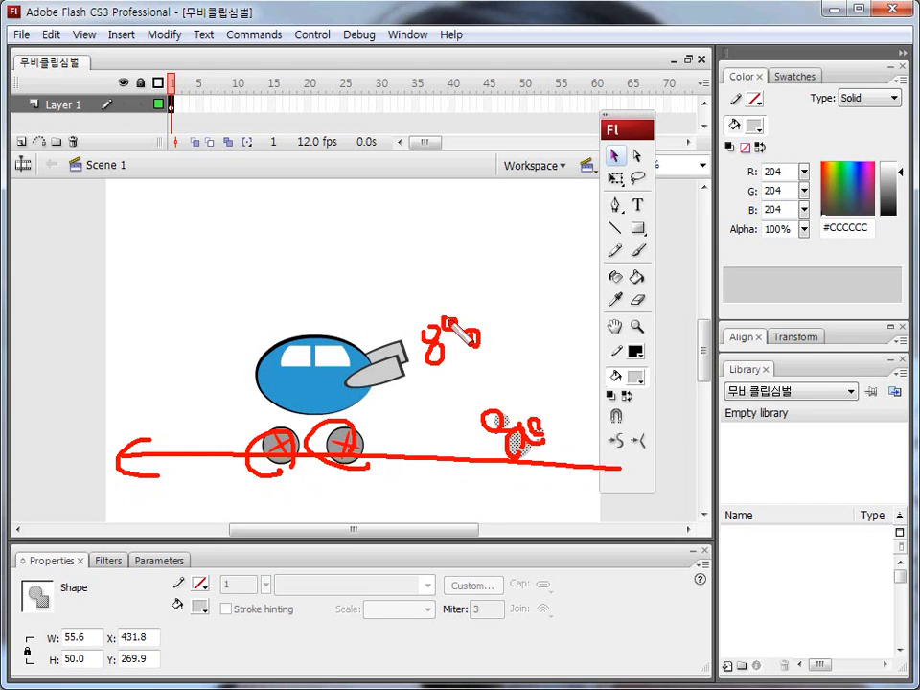
key(Escape)
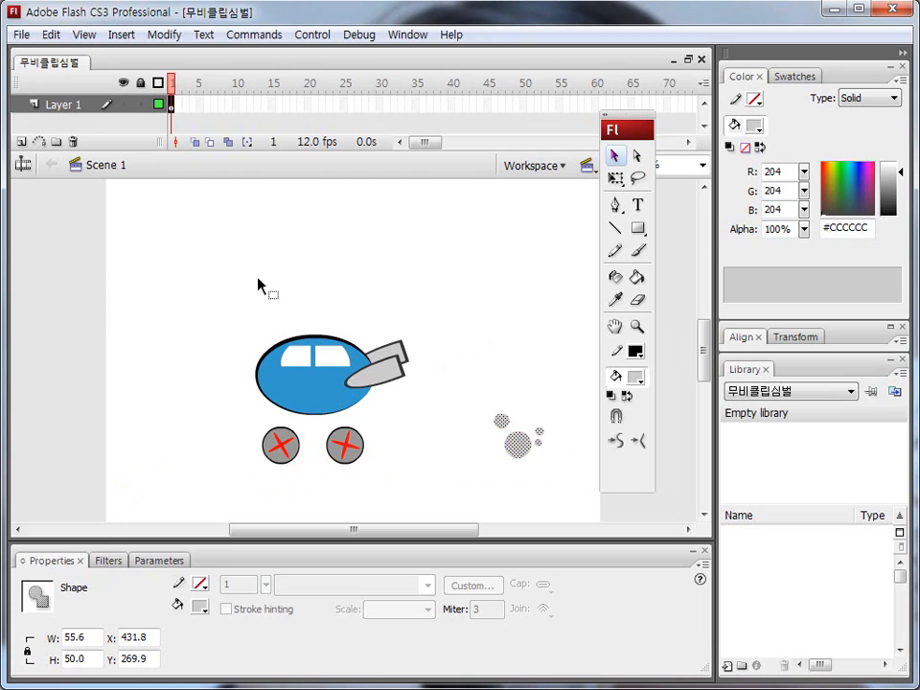
key(ctrl+shift+d)
drag(123, 190, 131, 189)
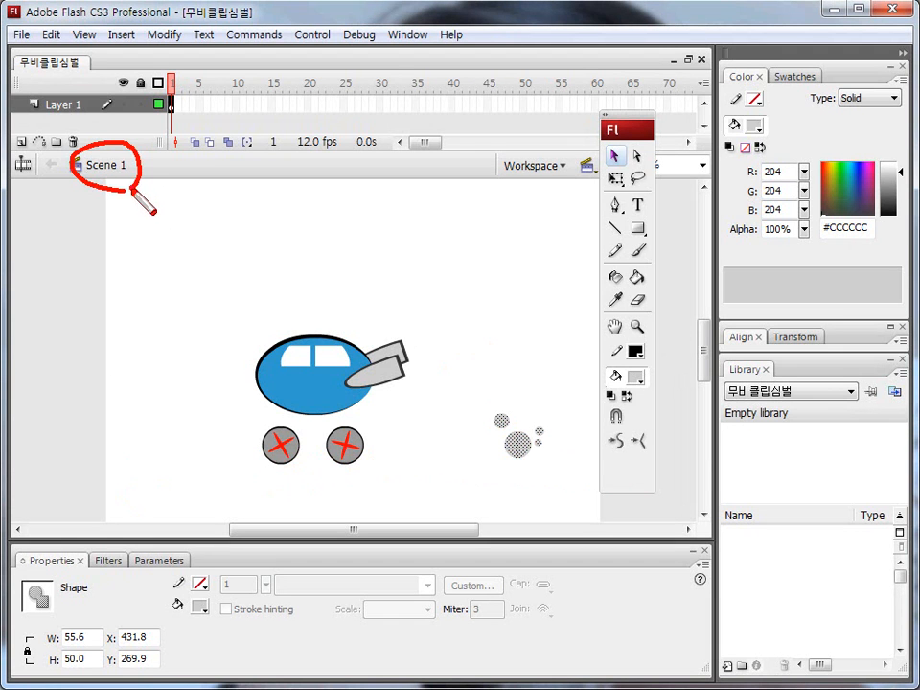
mouse_move(629, 396)
mouse_down()
mouse_move(117, 387)
mouse_move(135, 377)
mouse_move(109, 394)
mouse_up()
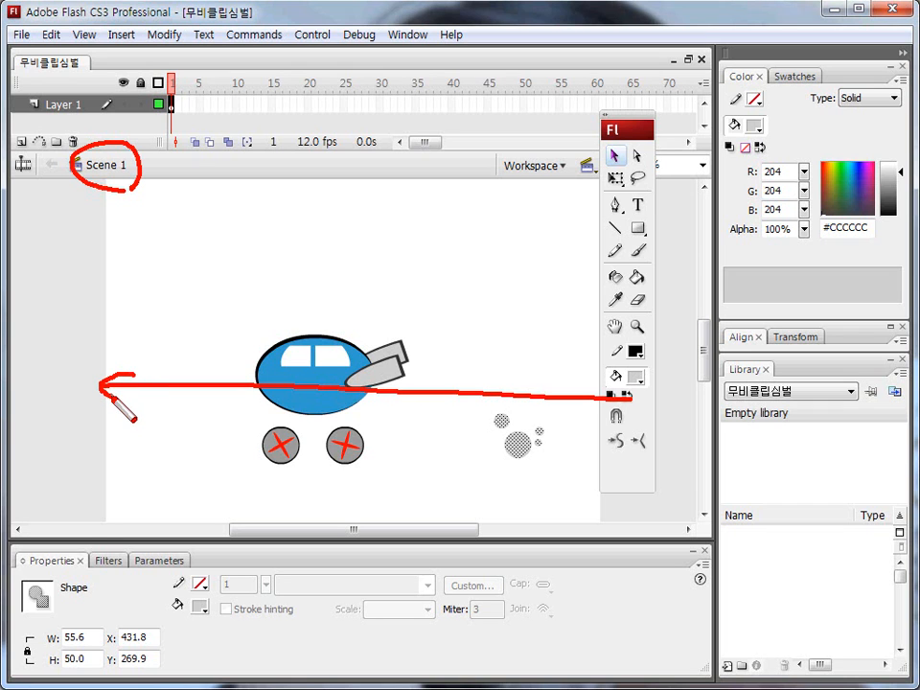
mouse_move(279, 434)
mouse_down()
mouse_move(298, 409)
mouse_move(341, 436)
mouse_move(351, 398)
mouse_up()
mouse_move(424, 346)
mouse_down()
mouse_move(437, 346)
mouse_move(433, 329)
mouse_move(463, 340)
mouse_move(449, 357)
mouse_up()
mouse_move(456, 364)
mouse_down()
mouse_move(399, 343)
mouse_move(460, 348)
mouse_up()
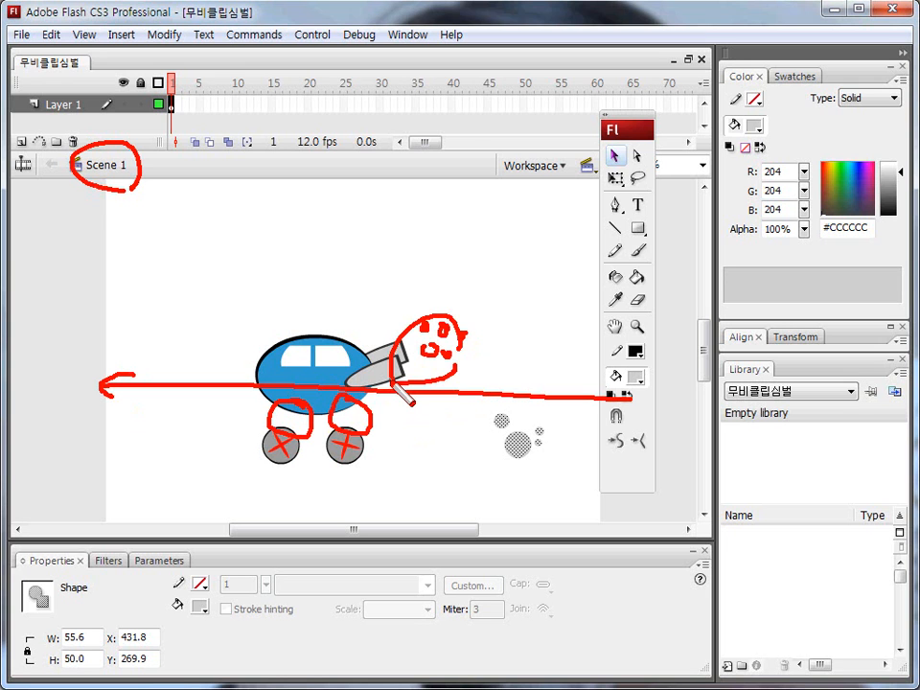
key(Escape)
Convert all the artwork (car body, wheels and smoke) to a movie clip symbol named m_car and move it higher on the stage
drag(203, 281, 609, 535)
key(ctrl+2)
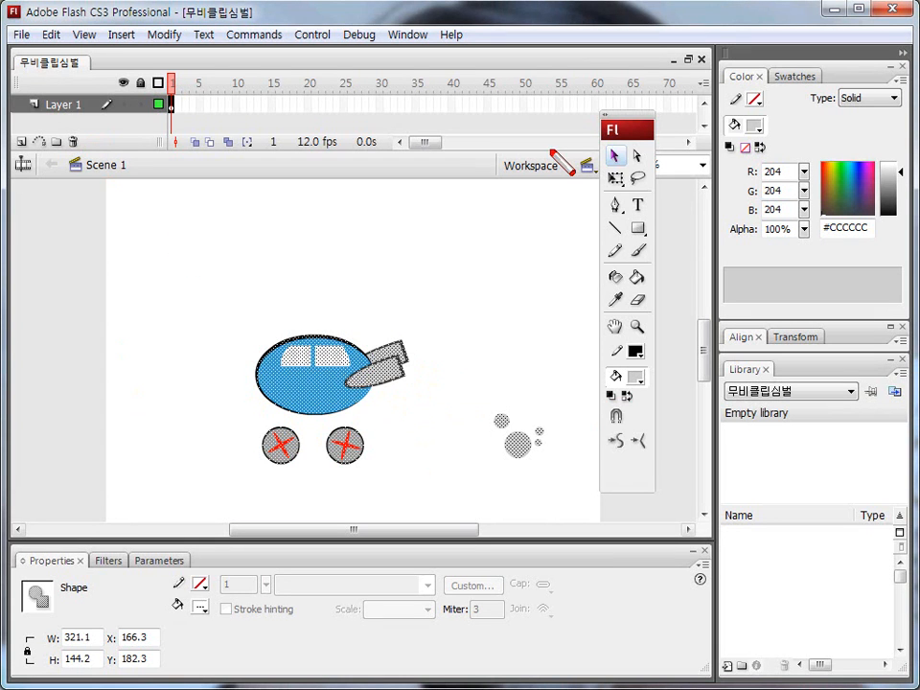
drag(624, 146, 614, 144)
mouse_move(222, 283)
mouse_down()
mouse_move(215, 390)
mouse_move(232, 501)
mouse_move(547, 497)
mouse_move(570, 322)
mouse_move(245, 290)
mouse_up()
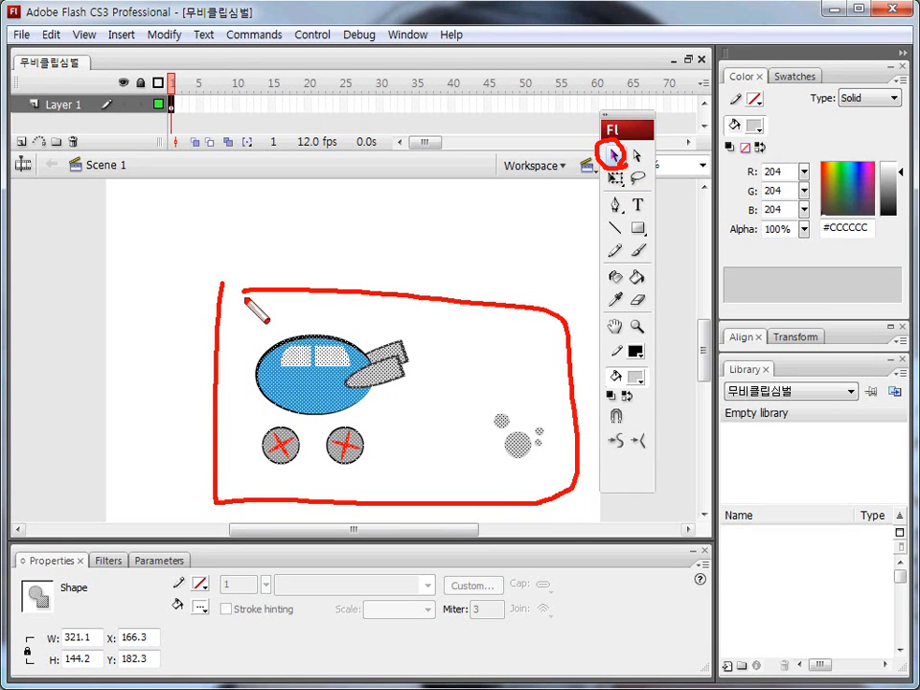
key(Escape)
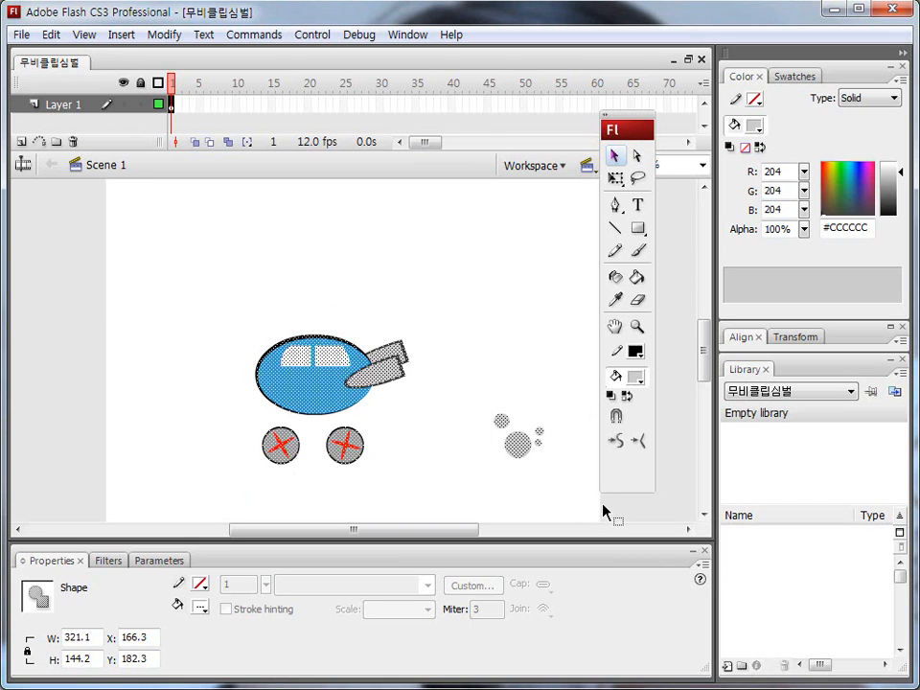
key(F8)
click(605, 280)
drag(598, 226, 302, 157)
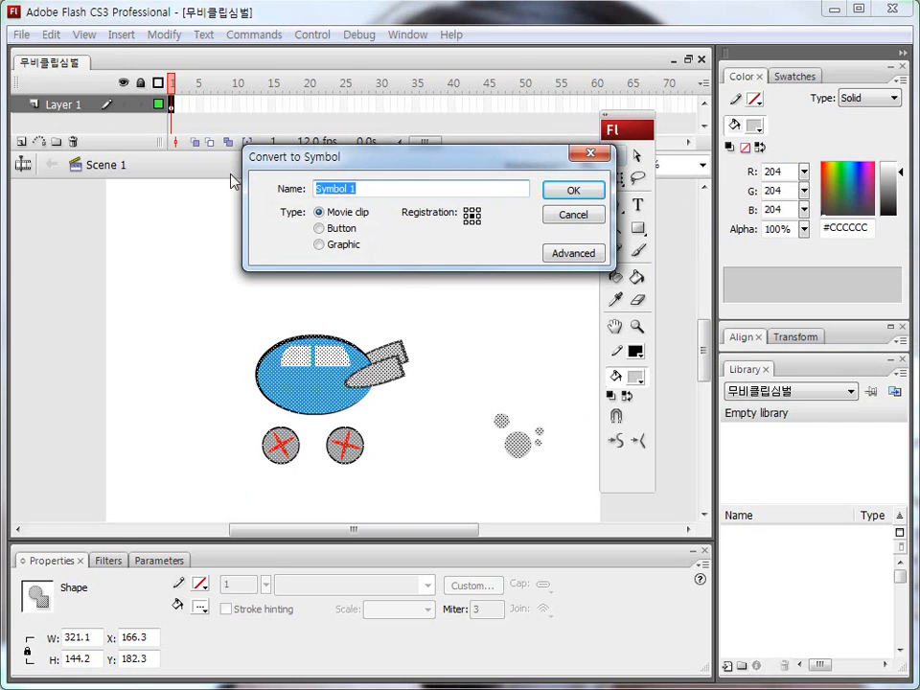
text(M)
key(BackSpace)
text(m_car)
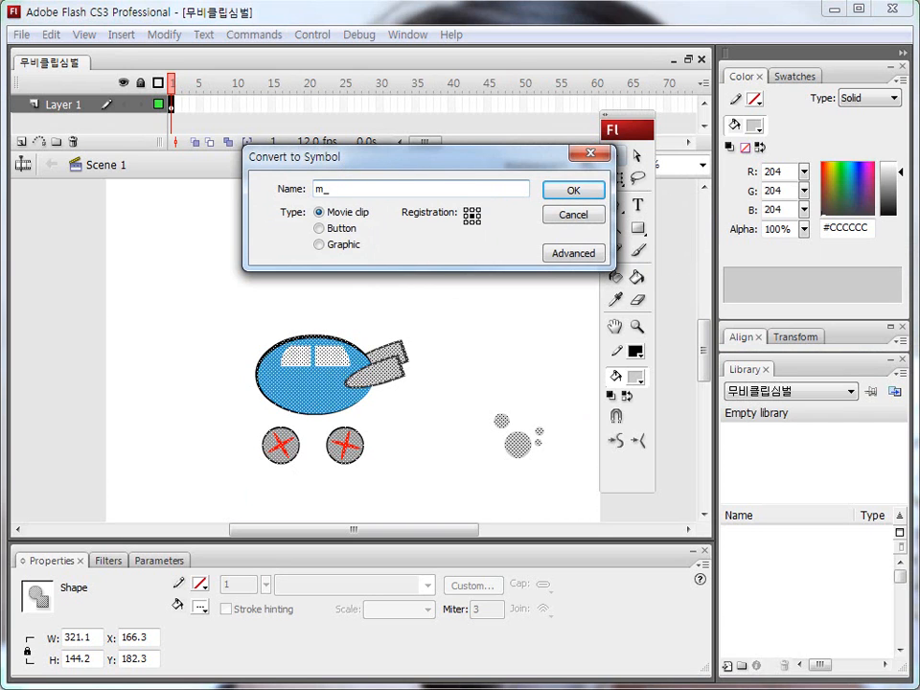
click(573, 190)
drag(338, 385, 302, 308)
click(151, 318)
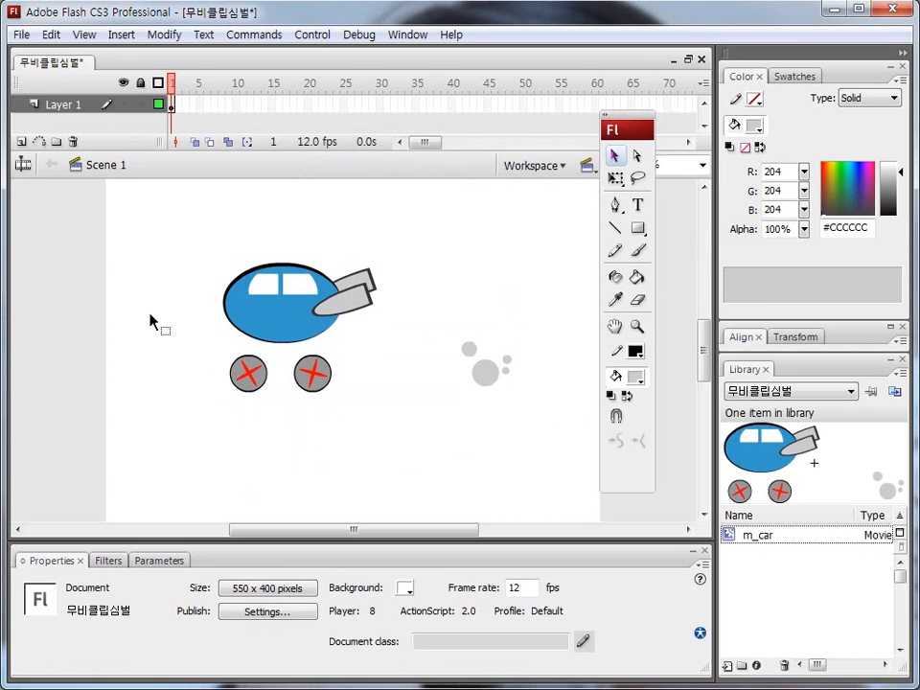
key(ctrl+shift+d)
mouse_move(72, 176)
mouse_down()
mouse_move(133, 177)
mouse_move(124, 164)
mouse_move(120, 173)
mouse_up()
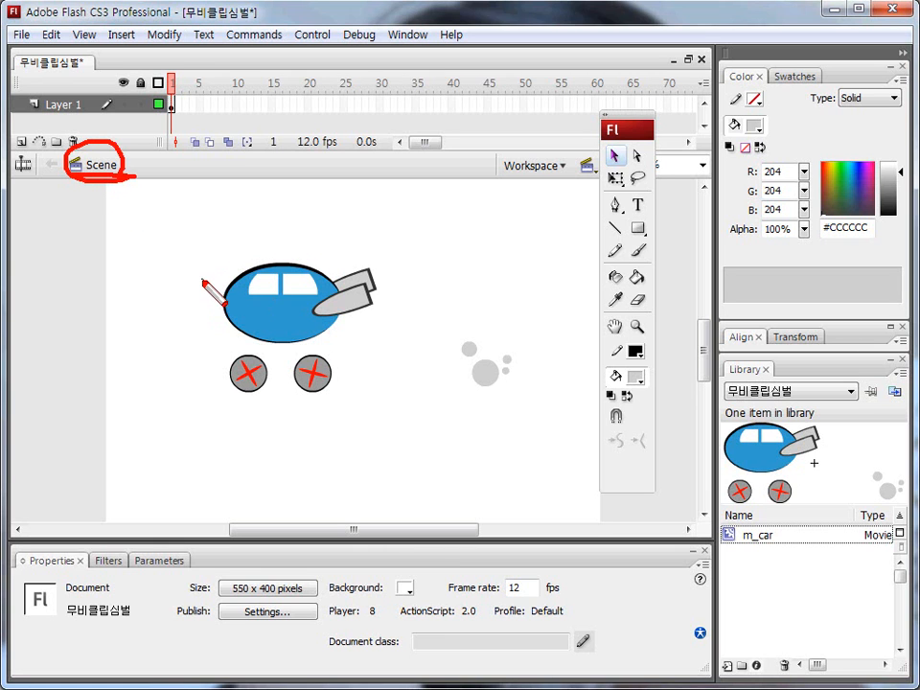
key(Escape)
key(ctrl+shift+d)
mouse_move(256, 249)
mouse_down()
mouse_move(275, 285)
mouse_move(299, 230)
mouse_up()
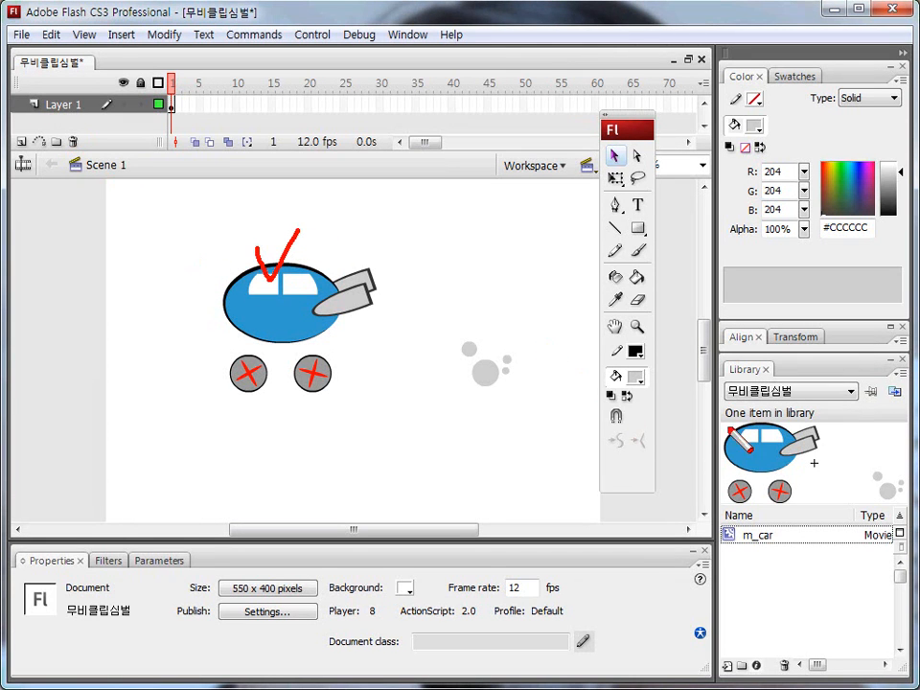
mouse_move(803, 493)
mouse_down()
mouse_move(729, 482)
mouse_move(780, 418)
mouse_move(831, 446)
mouse_move(825, 481)
mouse_move(786, 502)
mouse_move(745, 464)
mouse_move(824, 433)
mouse_up()
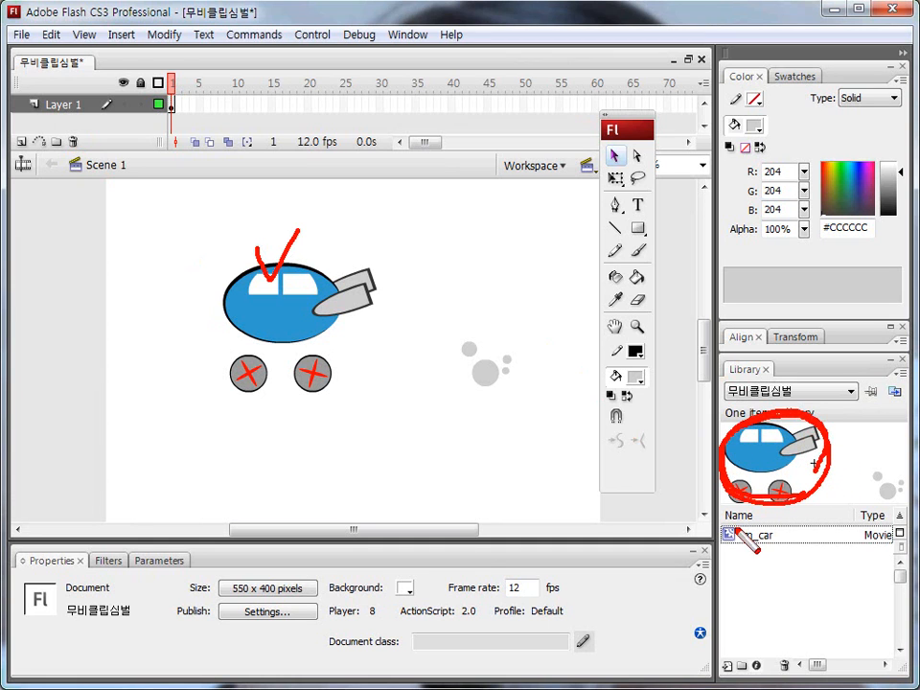
drag(721, 524, 738, 548)
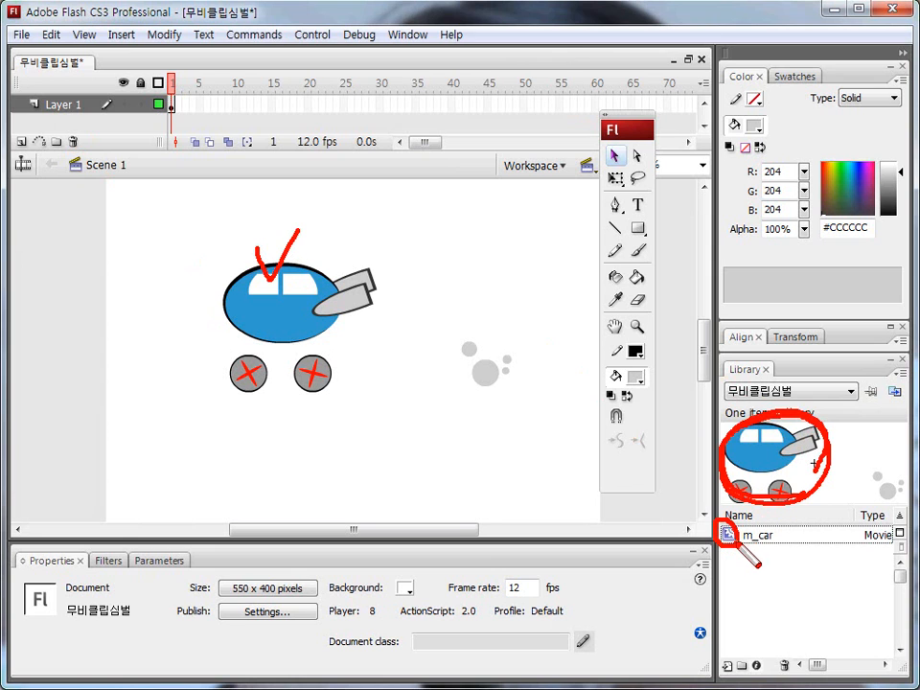
key(Escape)
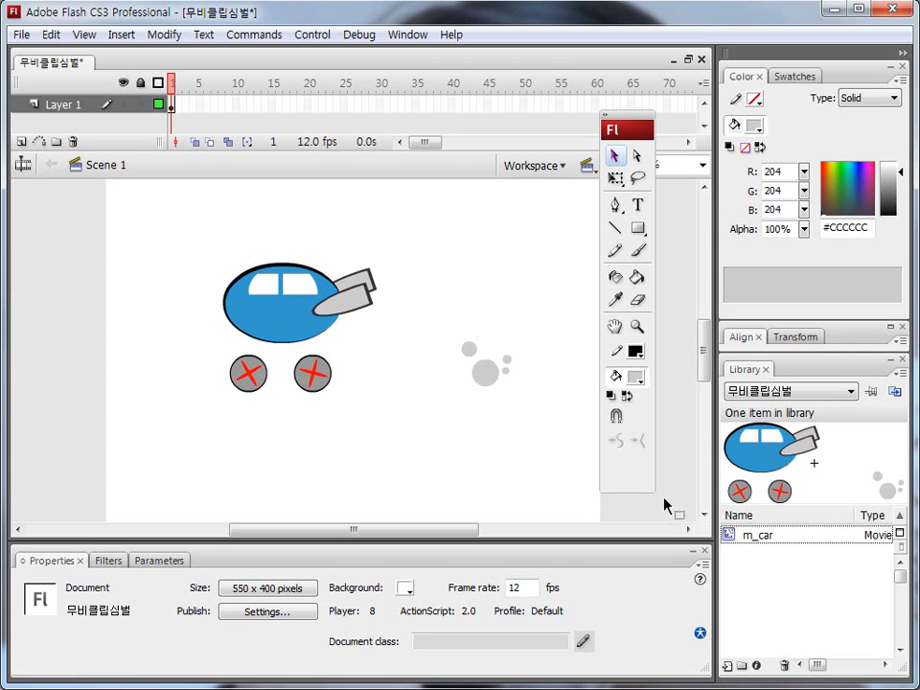
Open the m_car movie clip on the stage for editing in place
click(281, 317)
double_click(284, 315)
key(ctrl+2)
mouse_move(74, 176)
mouse_down()
mouse_move(126, 176)
mouse_move(114, 181)
mouse_move(117, 205)
mouse_move(158, 204)
mouse_up()
mouse_move(192, 176)
mouse_down()
mouse_move(146, 177)
mouse_move(169, 203)
mouse_move(197, 213)
mouse_move(204, 235)
mouse_move(214, 217)
mouse_up()
mouse_move(141, 146)
mouse_down()
mouse_move(114, 210)
mouse_move(74, 410)
mouse_up()
mouse_move(83, 236)
mouse_down()
mouse_move(292, 236)
mouse_move(298, 402)
mouse_up()
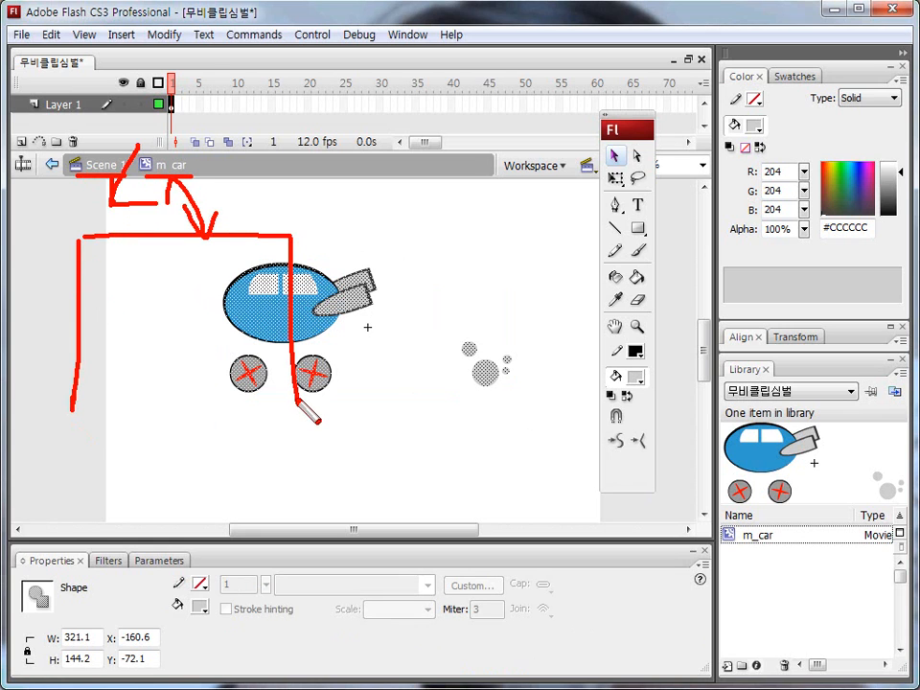
key(e)
mouse_move(108, 181)
mouse_down()
mouse_move(119, 495)
mouse_move(367, 179)
mouse_move(560, 177)
mouse_move(558, 496)
mouse_move(141, 477)
mouse_up()
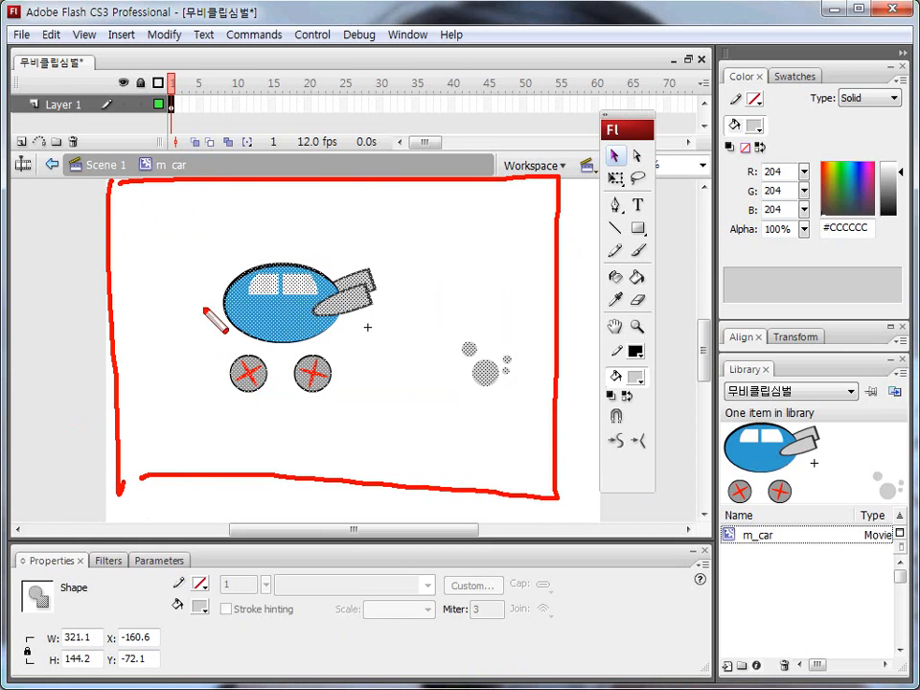
mouse_move(174, 220)
mouse_down()
mouse_move(162, 311)
mouse_move(171, 351)
mouse_move(178, 228)
mouse_move(347, 221)
mouse_move(547, 229)
mouse_move(533, 430)
mouse_move(173, 419)
mouse_up()
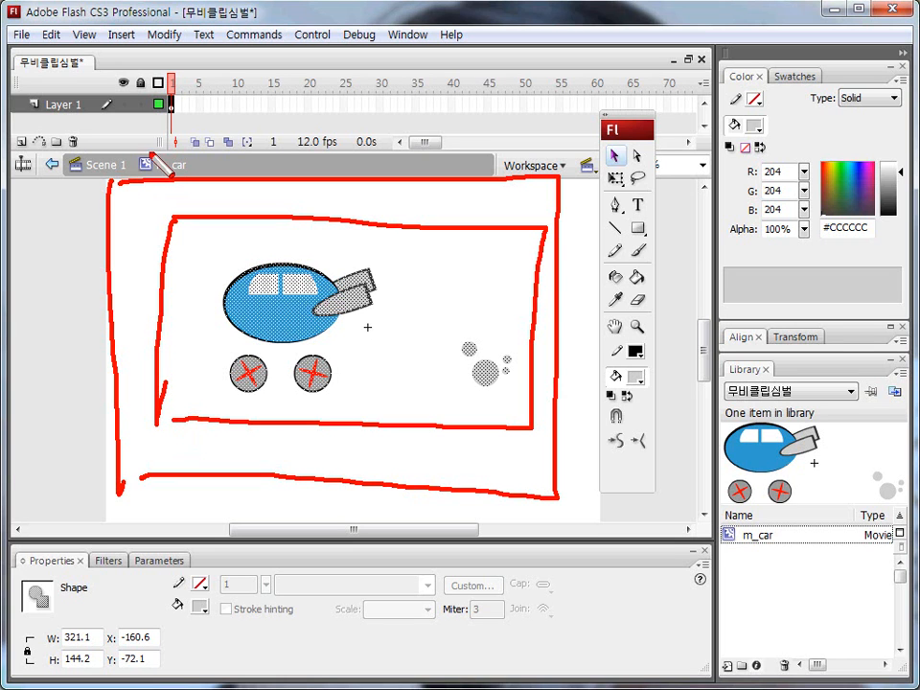
mouse_move(117, 179)
mouse_down()
mouse_move(168, 189)
mouse_move(174, 211)
mouse_move(198, 197)
mouse_move(237, 216)
mouse_move(273, 204)
mouse_move(267, 218)
mouse_move(287, 205)
mouse_move(283, 216)
mouse_move(312, 205)
mouse_up()
mouse_move(171, 192)
mouse_down()
mouse_move(209, 253)
mouse_move(221, 218)
mouse_up()
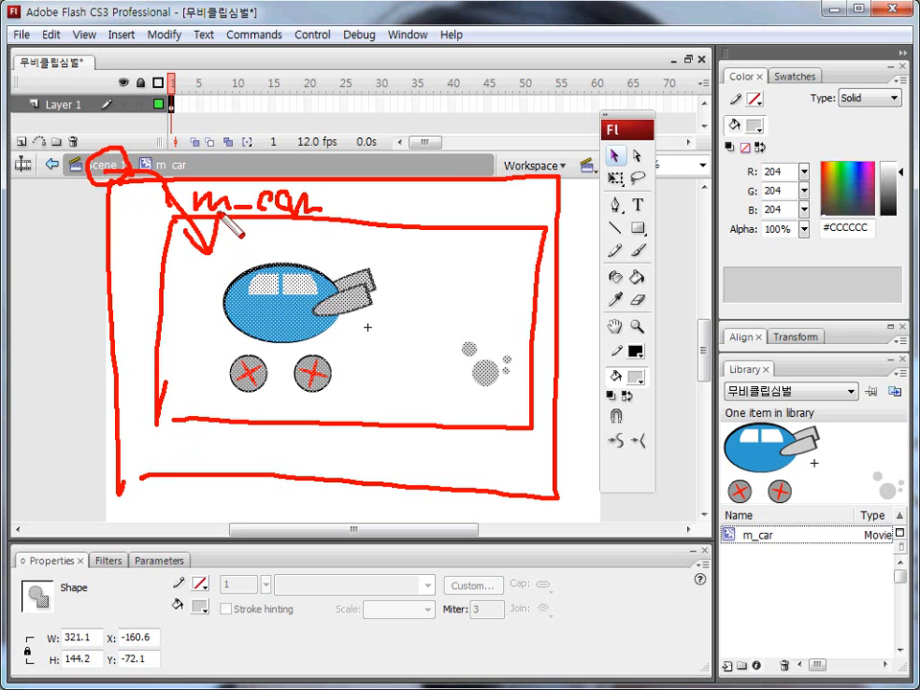
key(Escape)
key(ctrl+2)
mouse_move(34, 115)
mouse_down()
mouse_move(197, 122)
mouse_move(198, 94)
mouse_move(87, 83)
mouse_up()
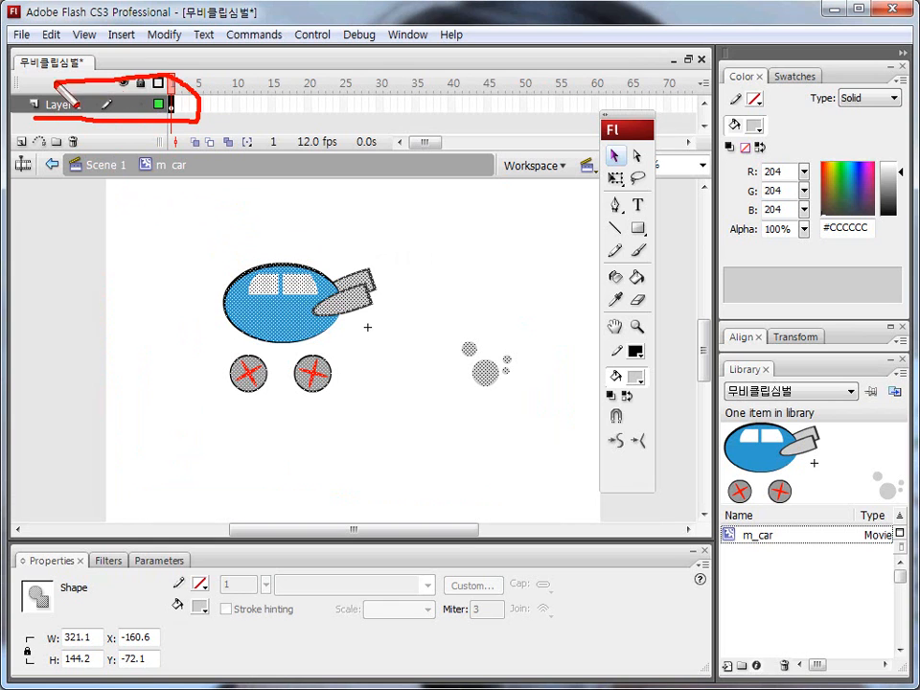
key(Escape)
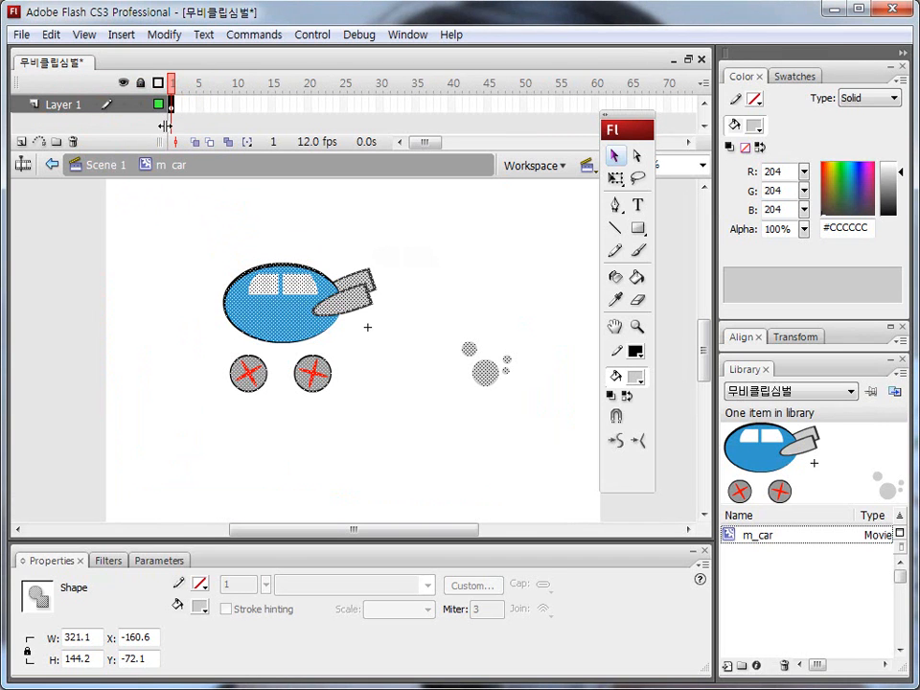
click(160, 230)
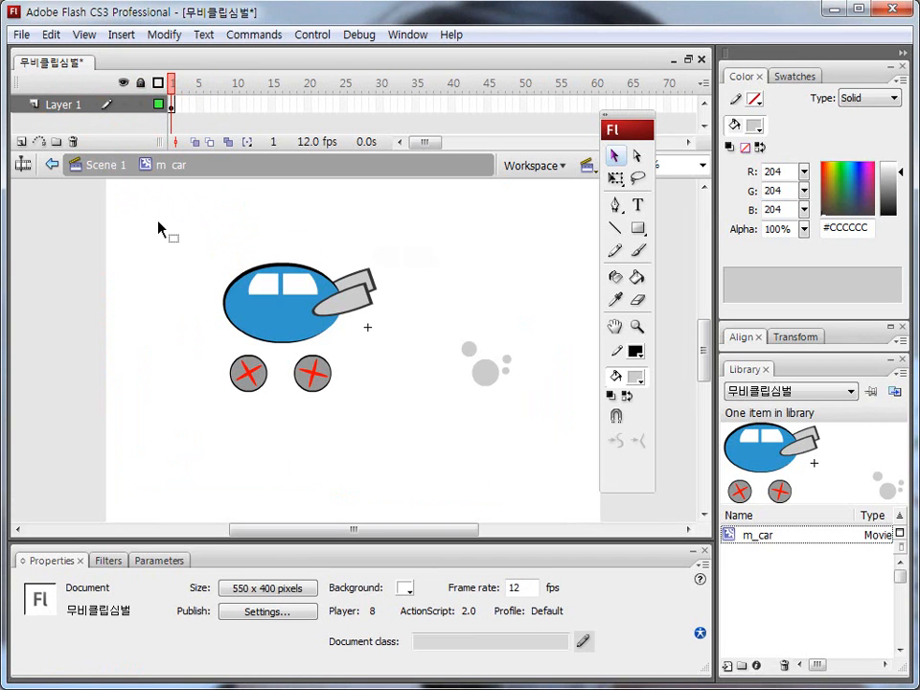
key(ctrl+2)
drag(251, 337, 255, 339)
mouse_move(311, 351)
mouse_down()
mouse_move(293, 358)
mouse_move(317, 345)
mouse_up()
mouse_move(480, 324)
mouse_down()
mouse_move(530, 370)
mouse_move(480, 320)
mouse_up()
mouse_move(410, 281)
mouse_down()
mouse_move(406, 251)
mouse_move(437, 262)
mouse_move(438, 294)
mouse_move(394, 295)
mouse_move(447, 305)
mouse_up()
key(Escape)
mouse_move(257, 384)
mouse_down()
mouse_move(159, 304)
mouse_move(126, 145)
mouse_up()
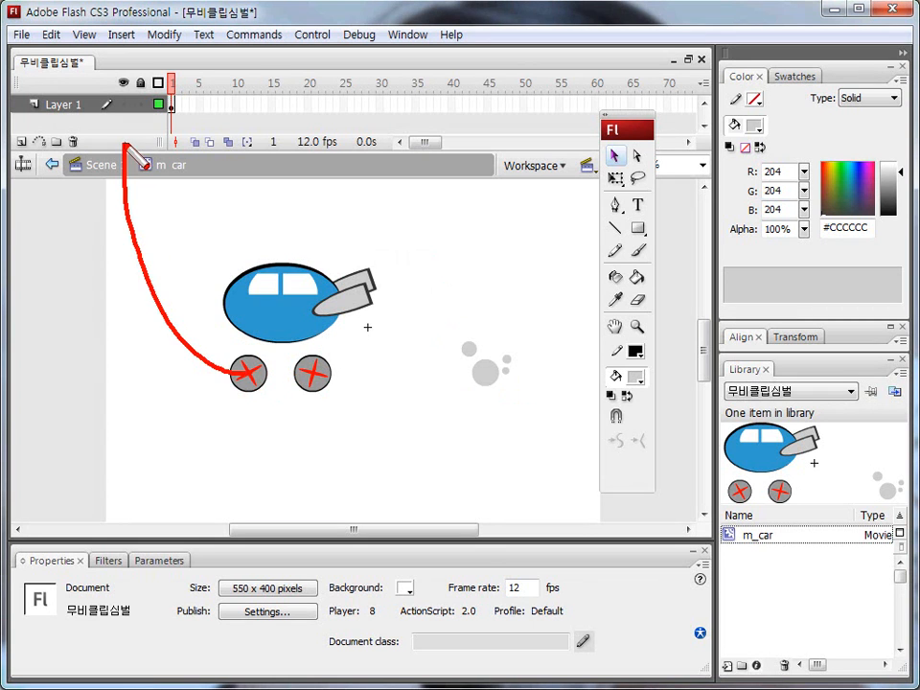
mouse_move(306, 376)
mouse_down()
mouse_move(265, 165)
mouse_move(211, 120)
mouse_up()
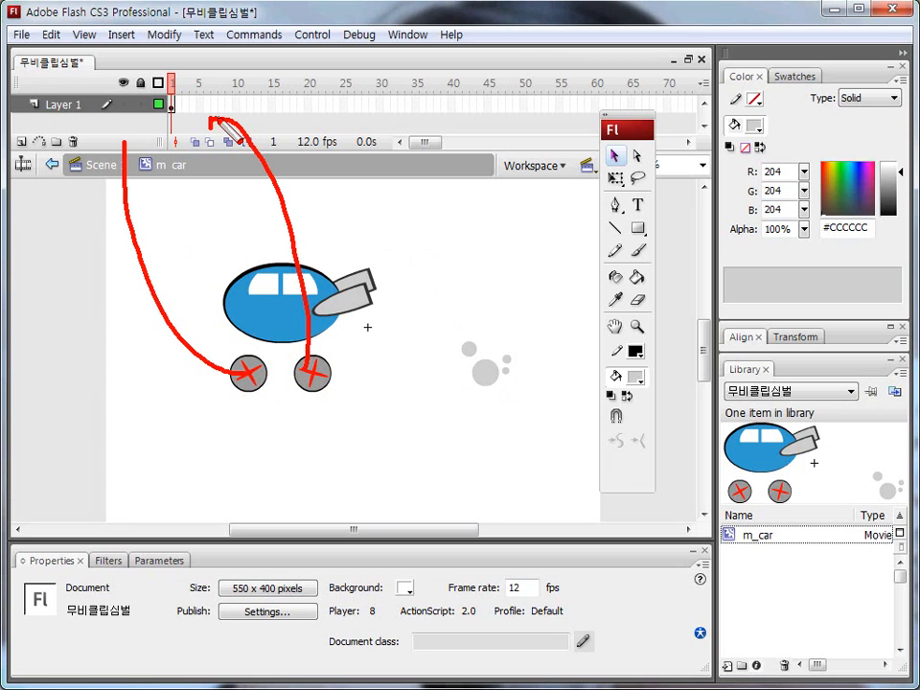
key(Escape)
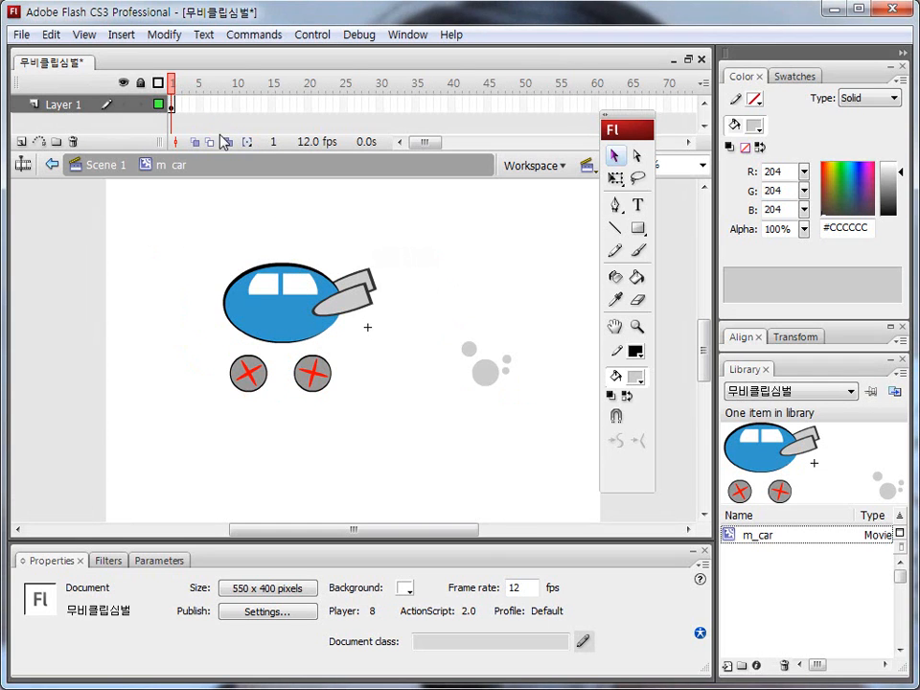
mouse_move(173, 106)
mouse_down()
mouse_move(322, 83)
mouse_move(324, 102)
mouse_up()
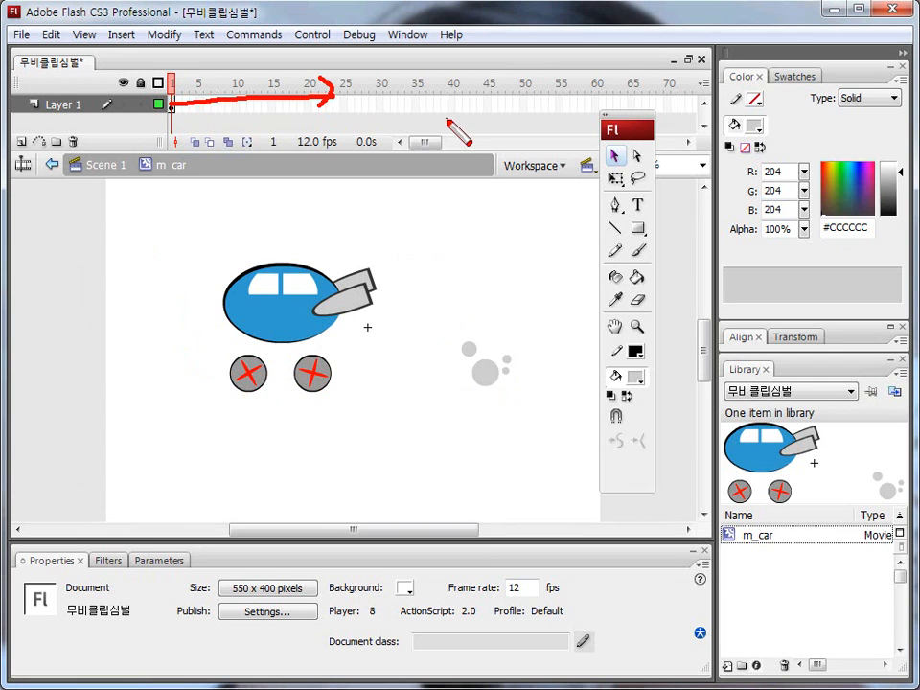
drag(174, 106, 317, 108)
key(Escape)
mouse_move(257, 357)
mouse_down()
mouse_move(213, 382)
mouse_move(268, 392)
mouse_move(245, 347)
mouse_move(312, 368)
mouse_move(302, 343)
mouse_move(304, 397)
mouse_move(325, 351)
mouse_move(253, 349)
mouse_move(280, 395)
mouse_move(257, 359)
mouse_move(227, 395)
mouse_move(243, 353)
mouse_move(259, 388)
mouse_up()
key(Escape)
key(ctrl+2)
mouse_move(322, 388)
mouse_down()
mouse_move(296, 349)
mouse_move(324, 384)
mouse_move(251, 386)
mouse_move(169, 307)
mouse_move(142, 167)
mouse_up()
mouse_move(272, 353)
mouse_down()
mouse_move(281, 270)
mouse_move(178, 130)
mouse_up()
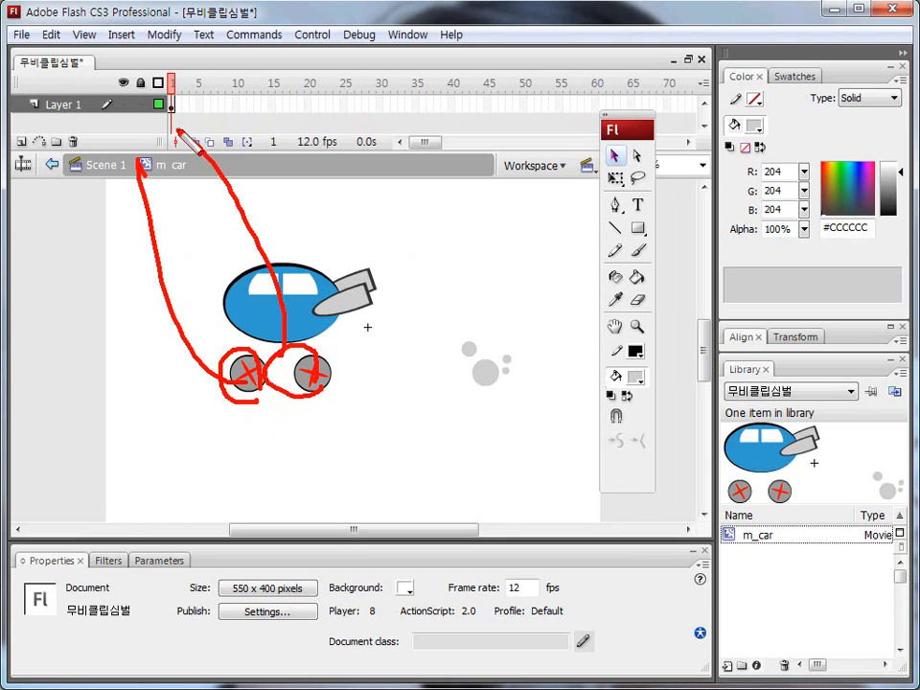
key(Escape)
mouse_move(29, 117)
mouse_down()
mouse_move(84, 114)
mouse_move(50, 92)
mouse_move(42, 100)
mouse_up()
mouse_move(216, 308)
mouse_down()
mouse_move(263, 258)
mouse_move(363, 314)
mouse_move(225, 379)
mouse_move(348, 380)
mouse_up()
mouse_move(497, 388)
mouse_down()
mouse_move(466, 337)
mouse_move(512, 381)
mouse_up()
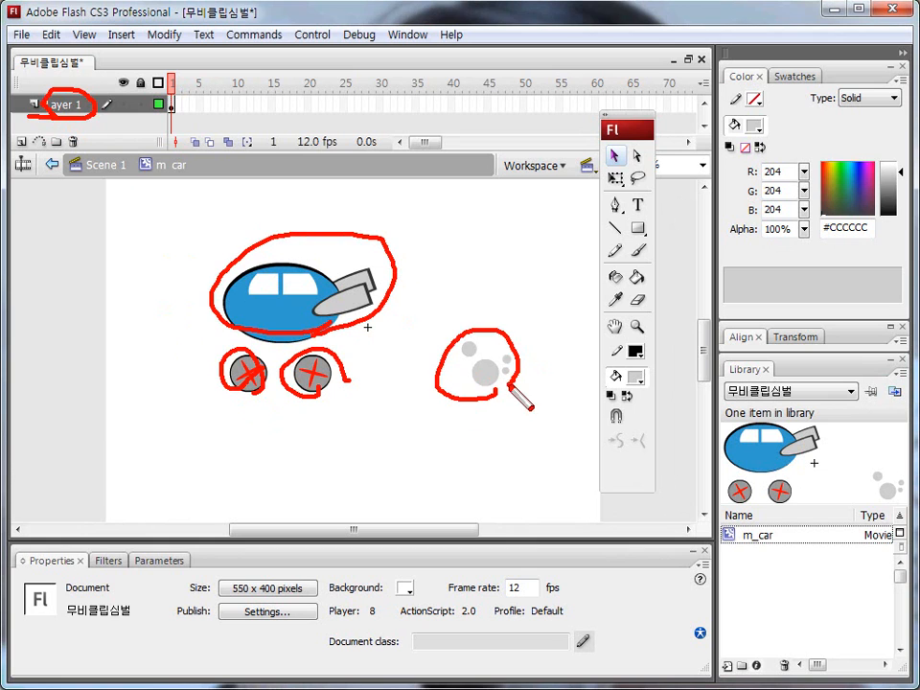
key(Escape)
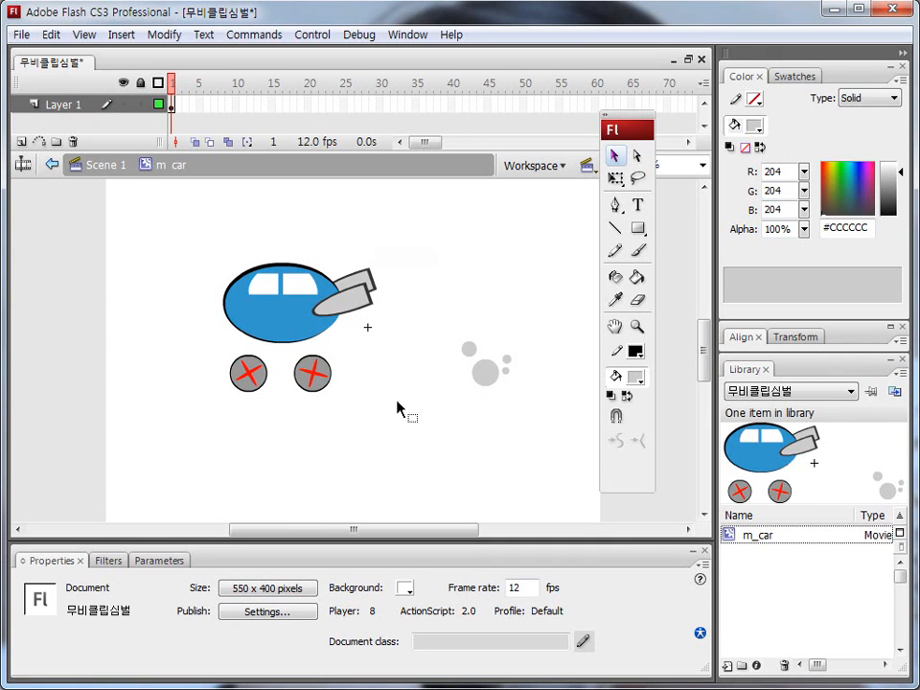
Enlarge the timeline area and rename Layer 1 as 자동차본체
drag(204, 156, 212, 192)
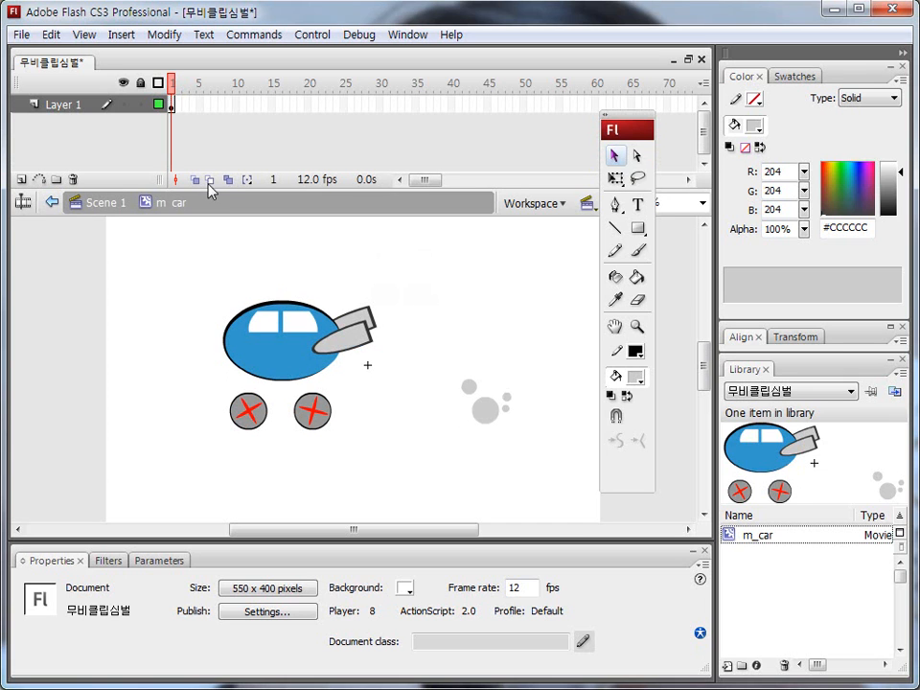
double_click(63, 104)
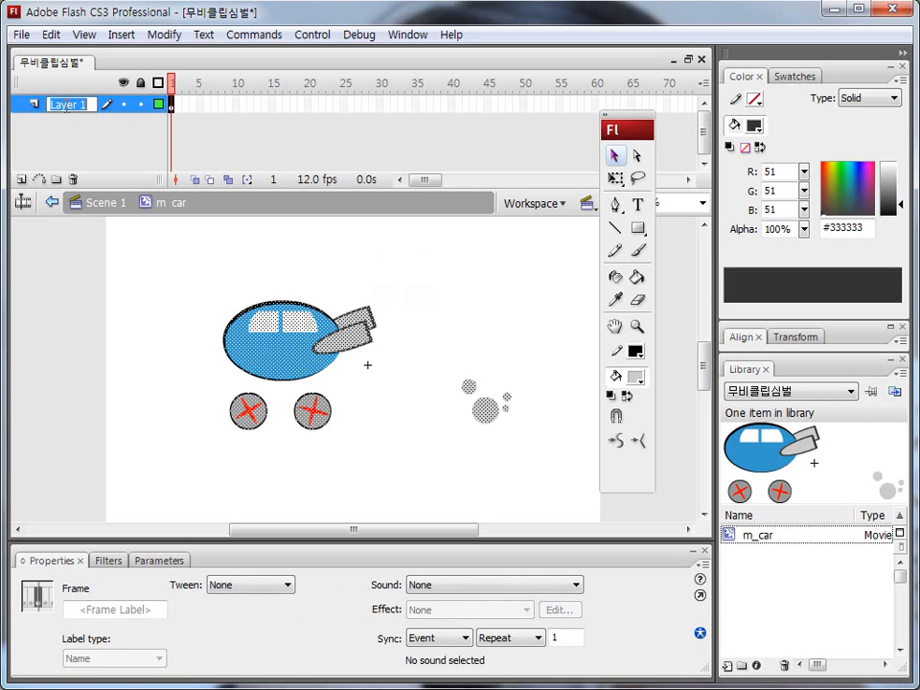
text(wkeh자도ㅇ차본체)
key(Return)
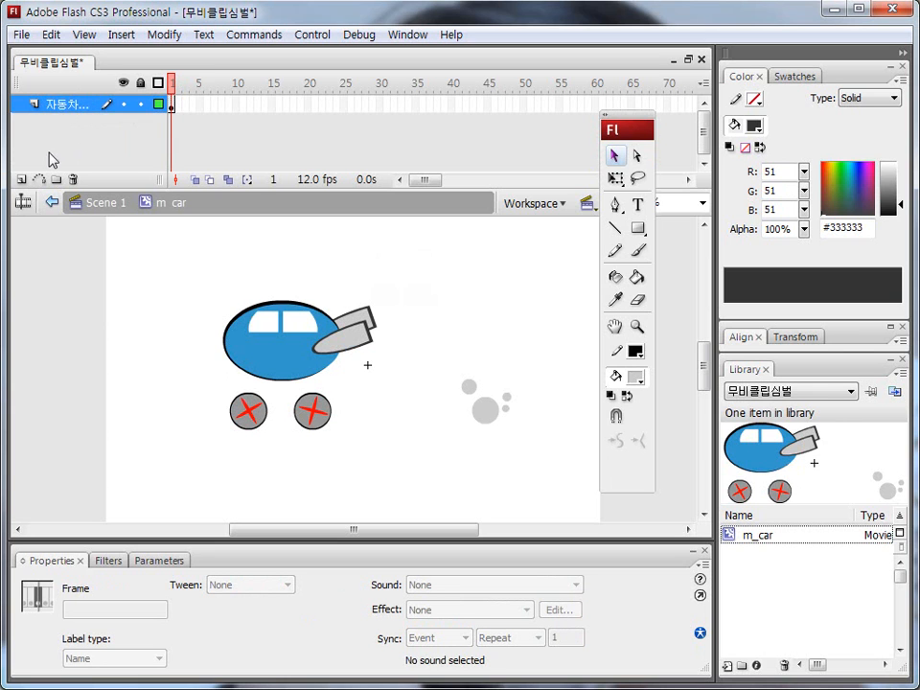
Add a new layer above the car body layer and name it 앞바퀴
click(20, 180)
double_click(71, 108)
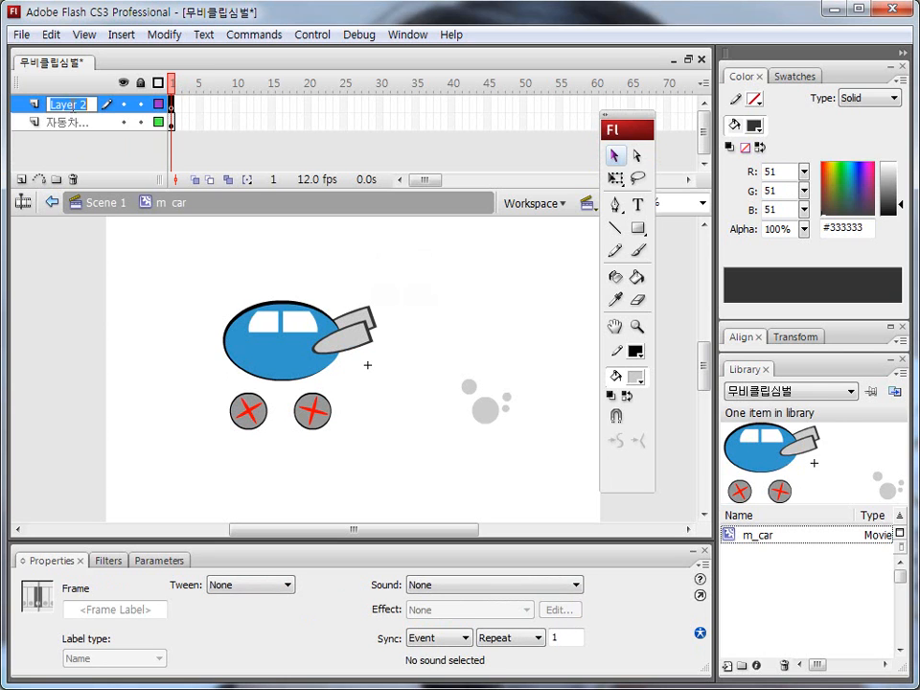
text(여)
key(Return)
key(ctrl+2)
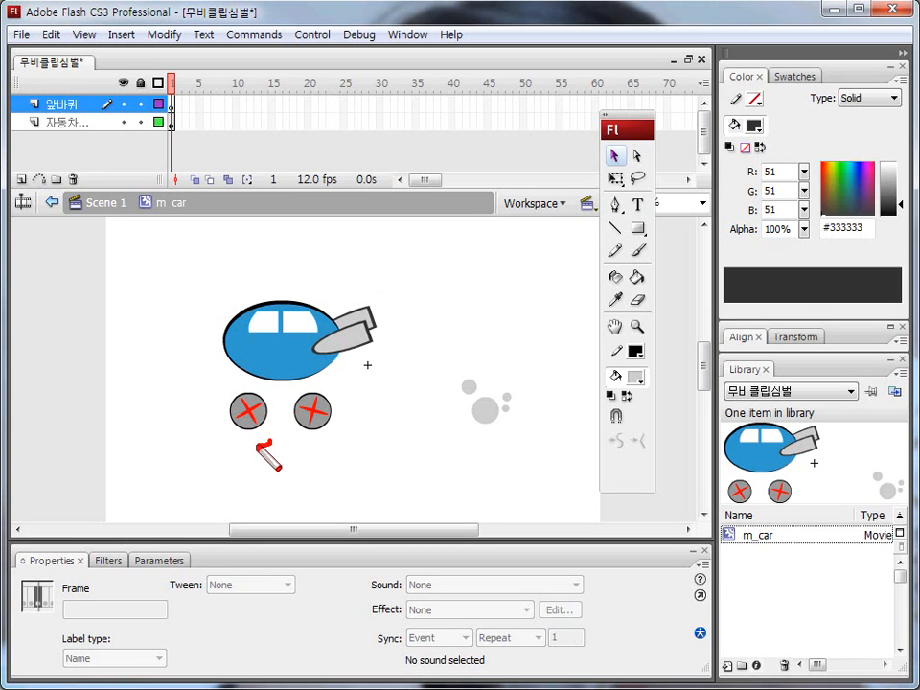
drag(255, 390, 286, 436)
key(Escape)
Cut the whole left-hand wheel out of the car body layer
click(280, 412)
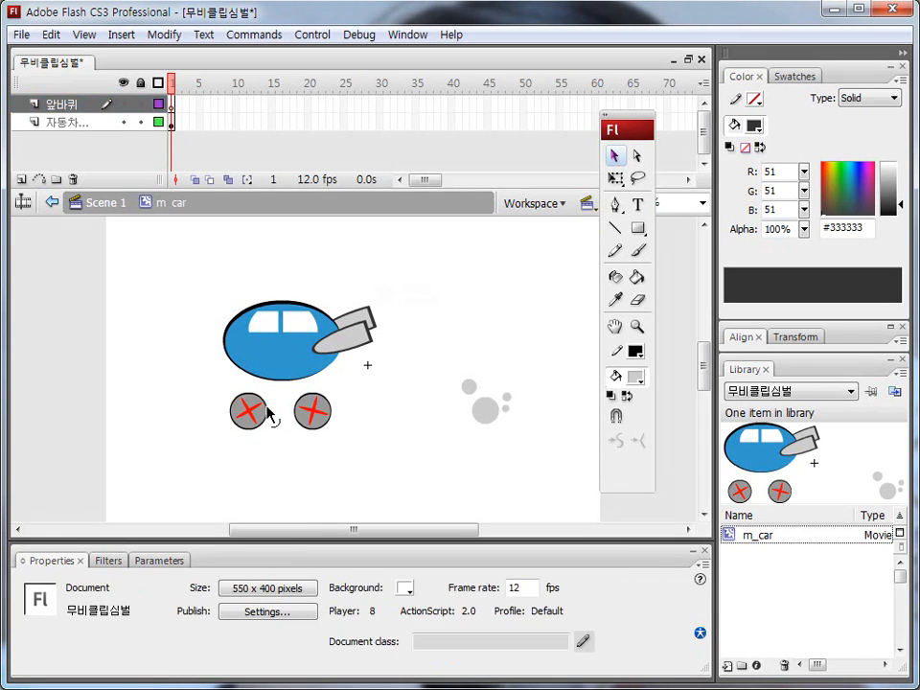
drag(273, 443, 223, 386)
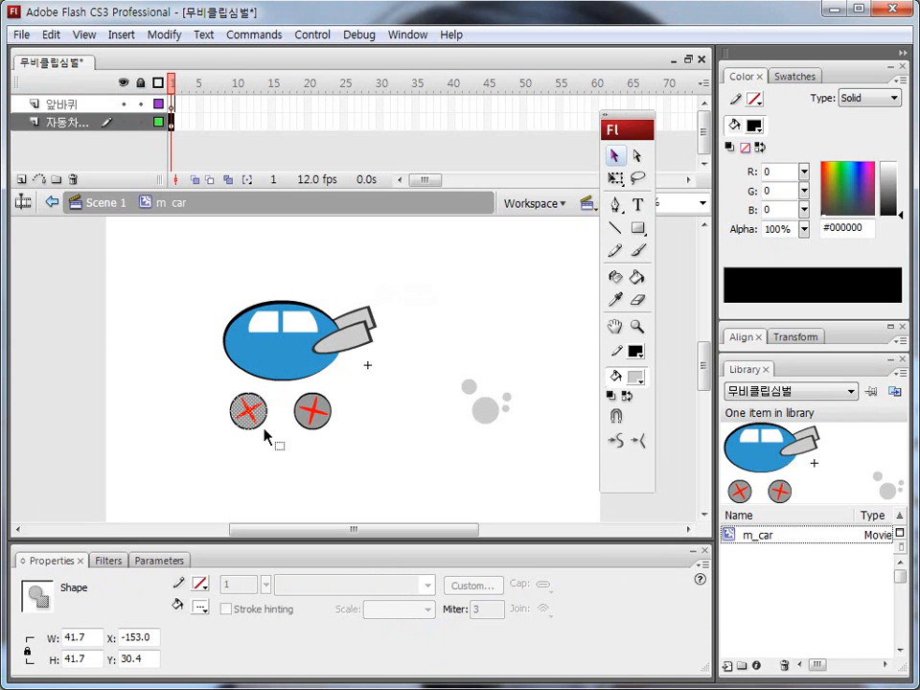
key(ctrl+x)
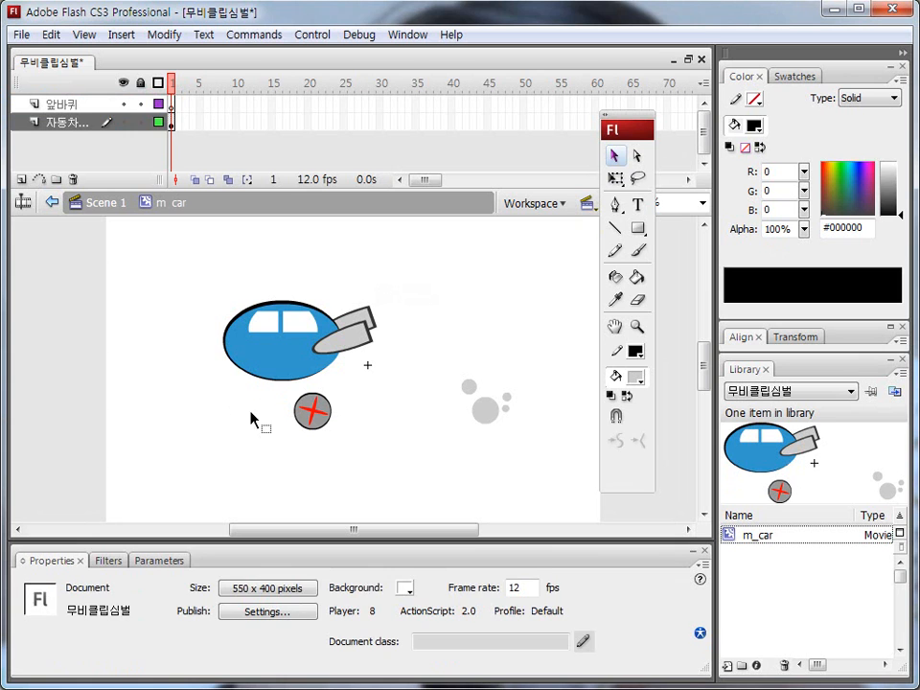
Paste the cut wheel in place on frame 1 of the 앞바퀴 layer and check it by hiding and showing the layer
drag(32, 113, 102, 109)
drag(167, 95, 171, 108)
click(172, 104)
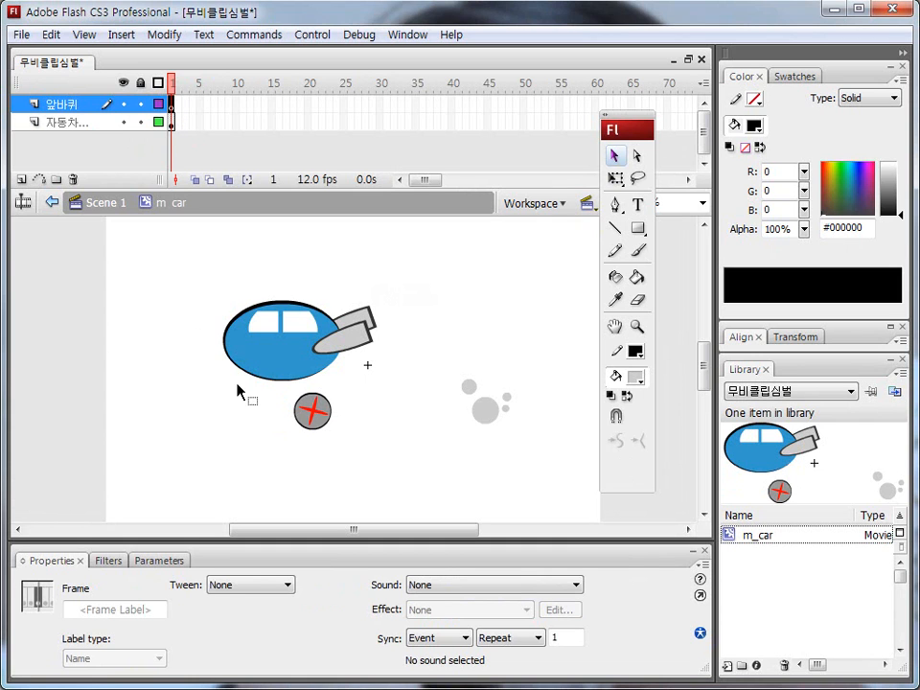
mouse_move(256, 429)
mouse_down()
mouse_move(213, 409)
mouse_move(262, 403)
mouse_move(262, 433)
mouse_up()
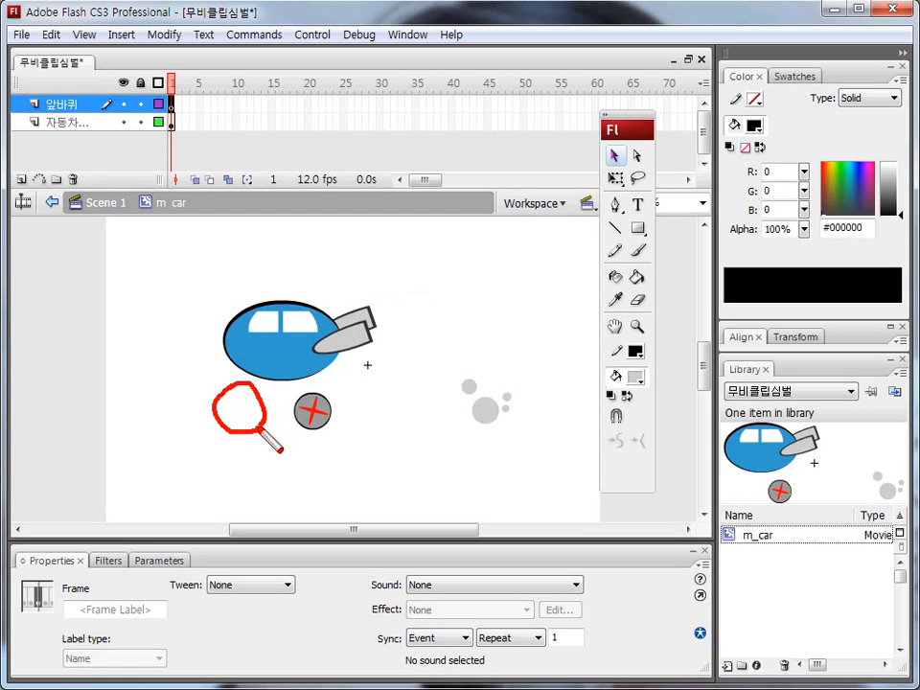
key(Escape)
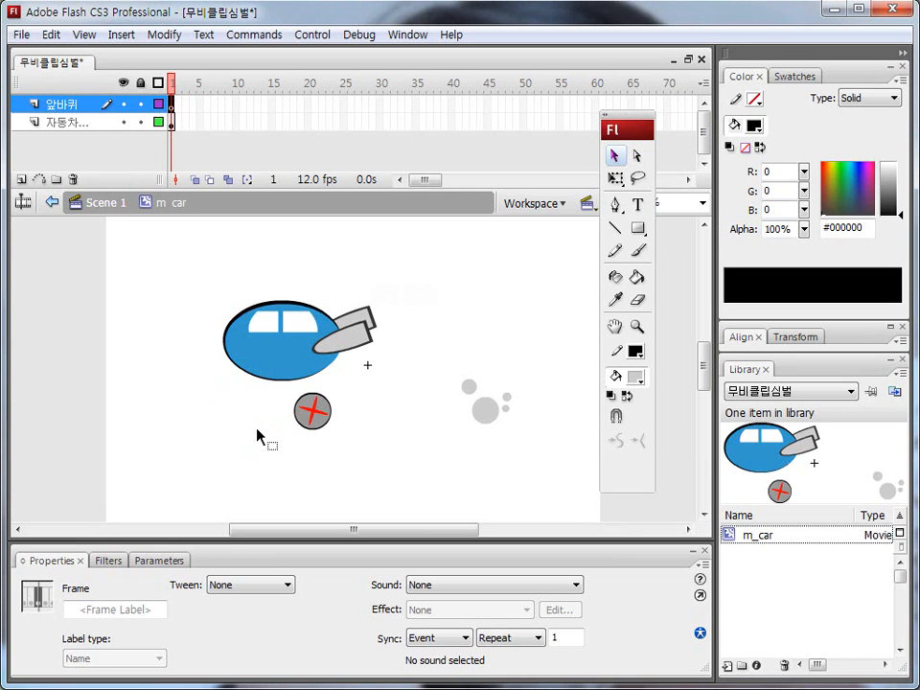
key(ctrl+shift+d)
mouse_move(389, 381)
mouse_down()
mouse_move(361, 361)
mouse_move(389, 389)
mouse_up()
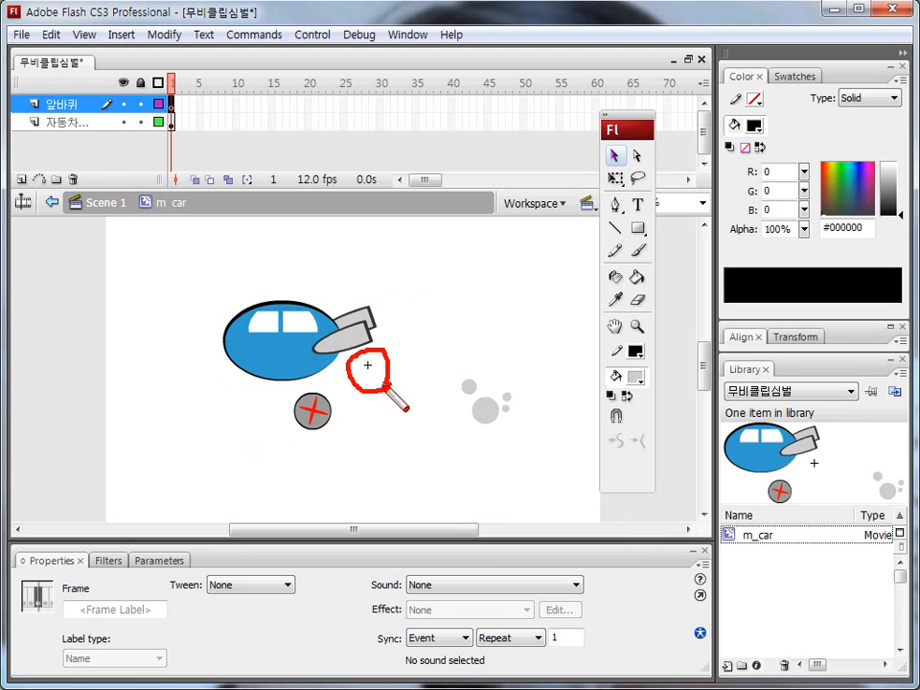
drag(247, 424, 218, 390)
key(Escape)
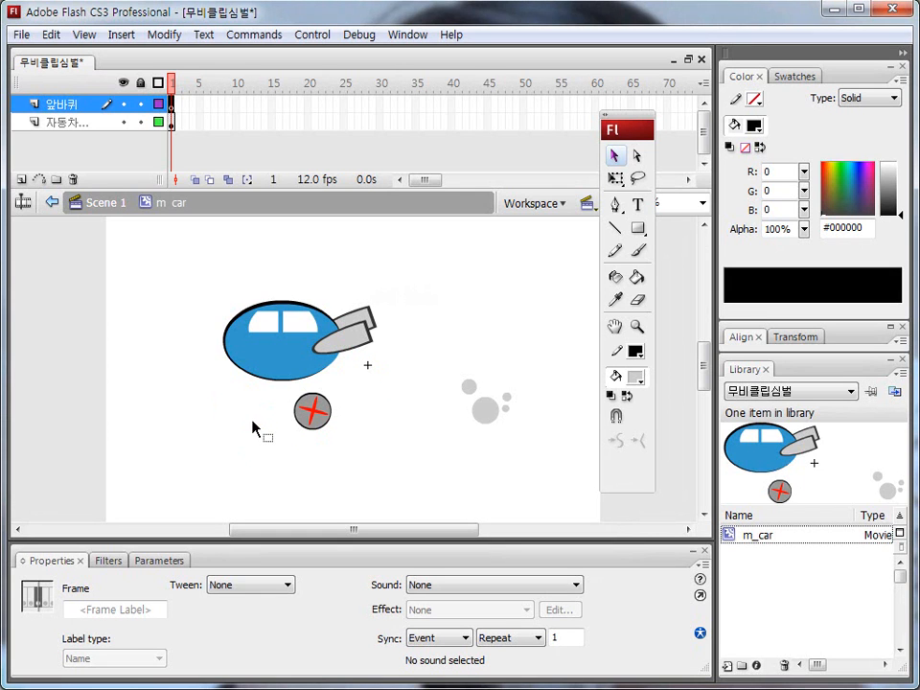
drag(252, 430, 253, 431)
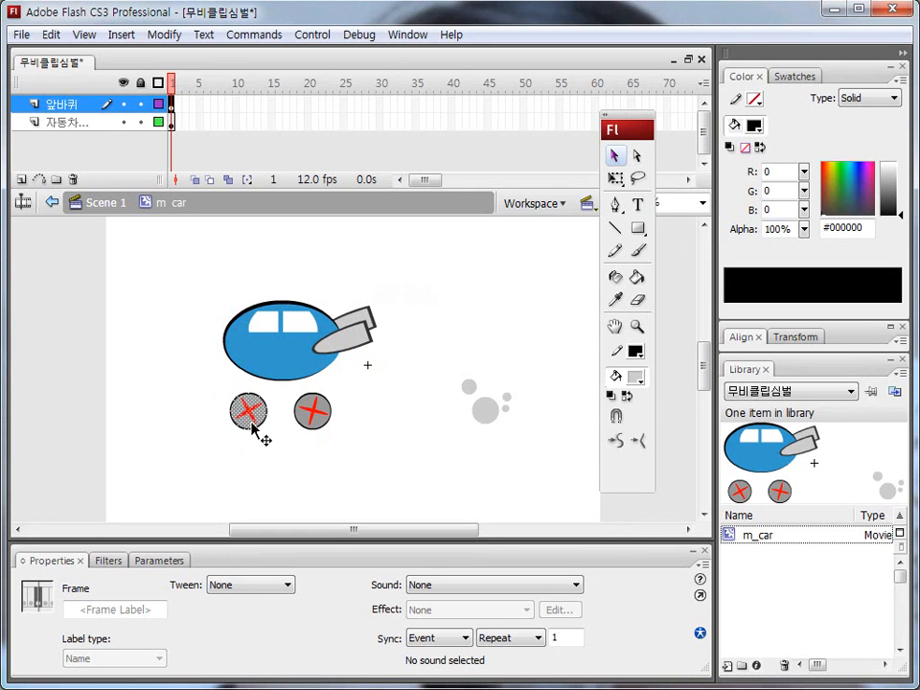
click(124, 106)
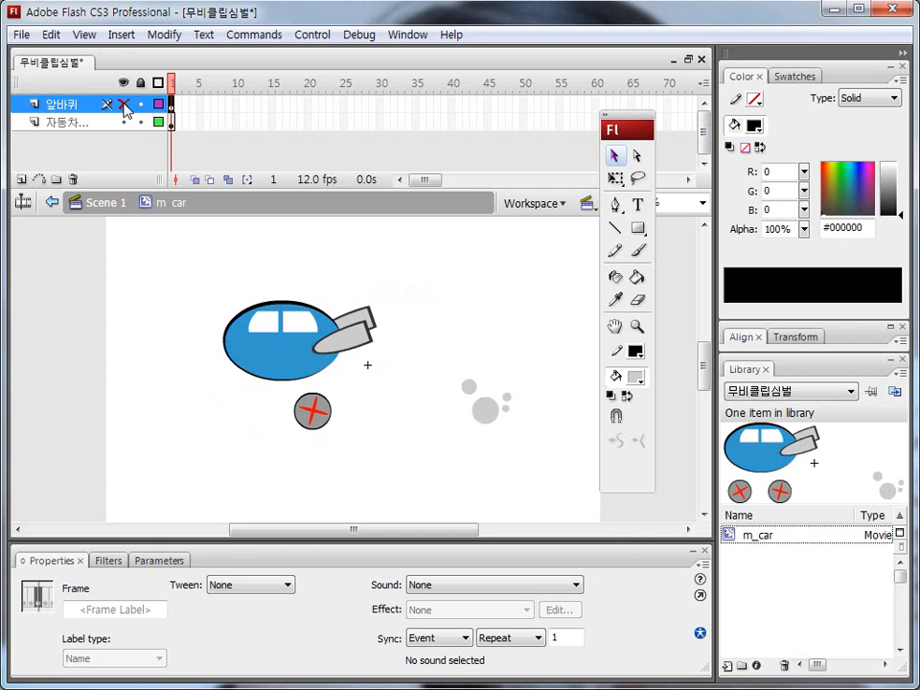
click(124, 106)
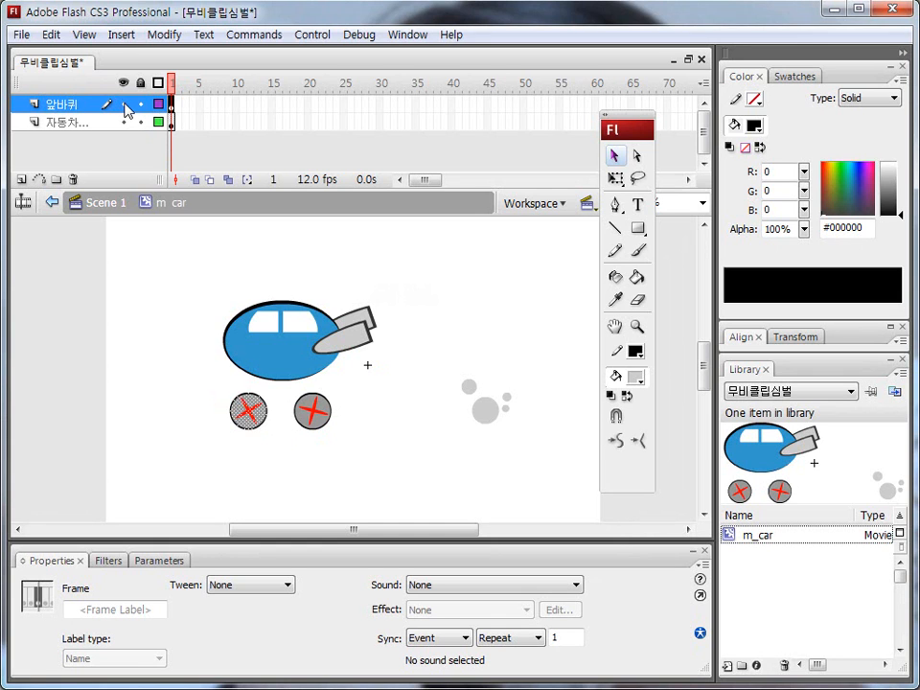
Add another layer above 앞바퀴 and name it 뒷바퀴
click(19, 181)
double_click(62, 103)
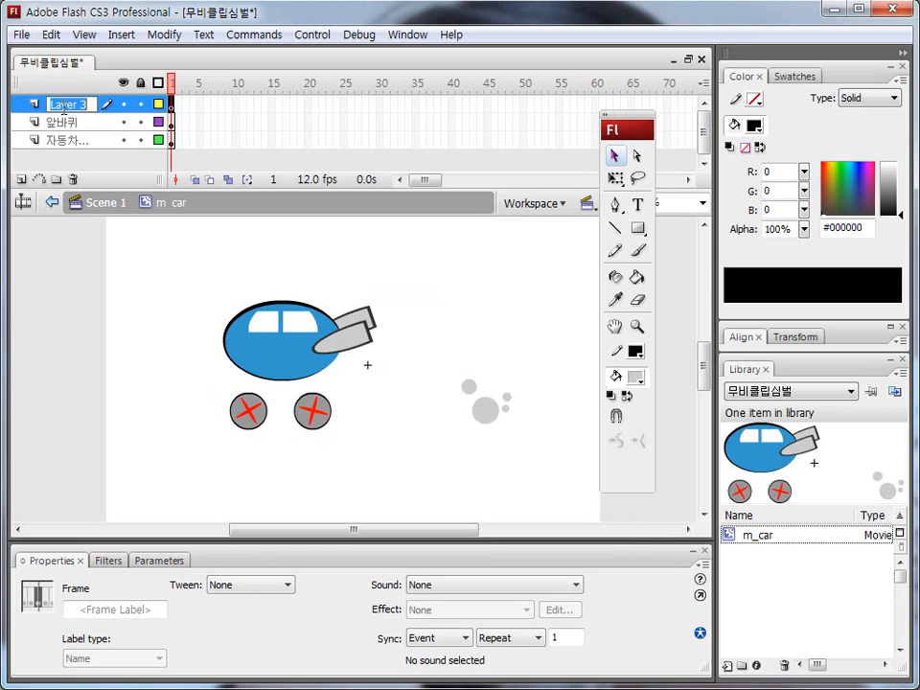
text(ㄷ)
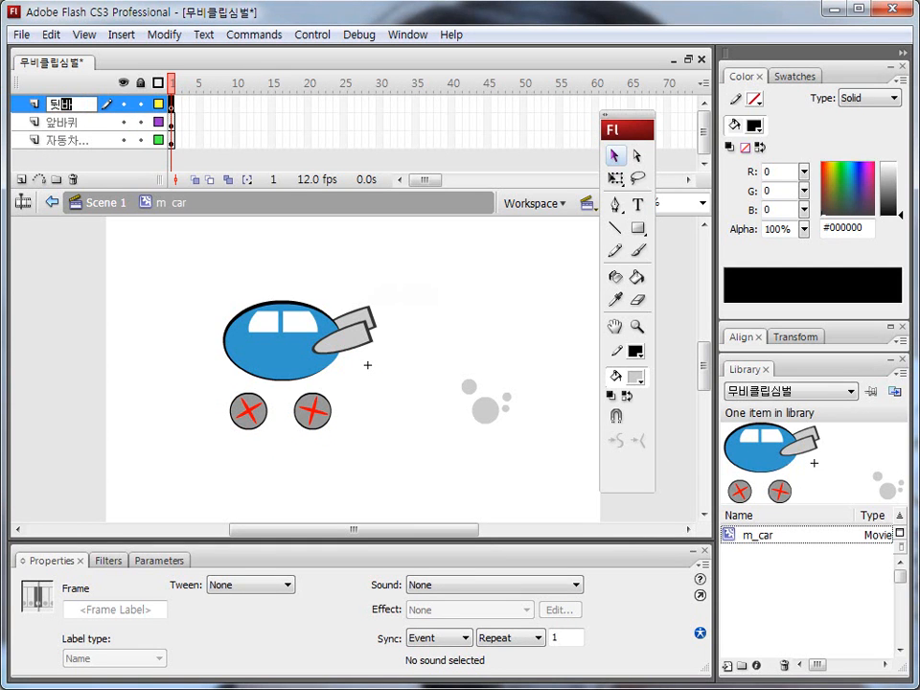
text(바퀴)
key(Return)
Transfer the right-hand wheel from the car body layer to frame 1 of the 뒷바퀴 layer by cutting it and pasting it in place
key(ctrl+shift+d)
drag(286, 386, 283, 432)
mouse_move(286, 386)
mouse_down()
mouse_move(330, 385)
mouse_move(345, 397)
mouse_move(347, 427)
mouse_up()
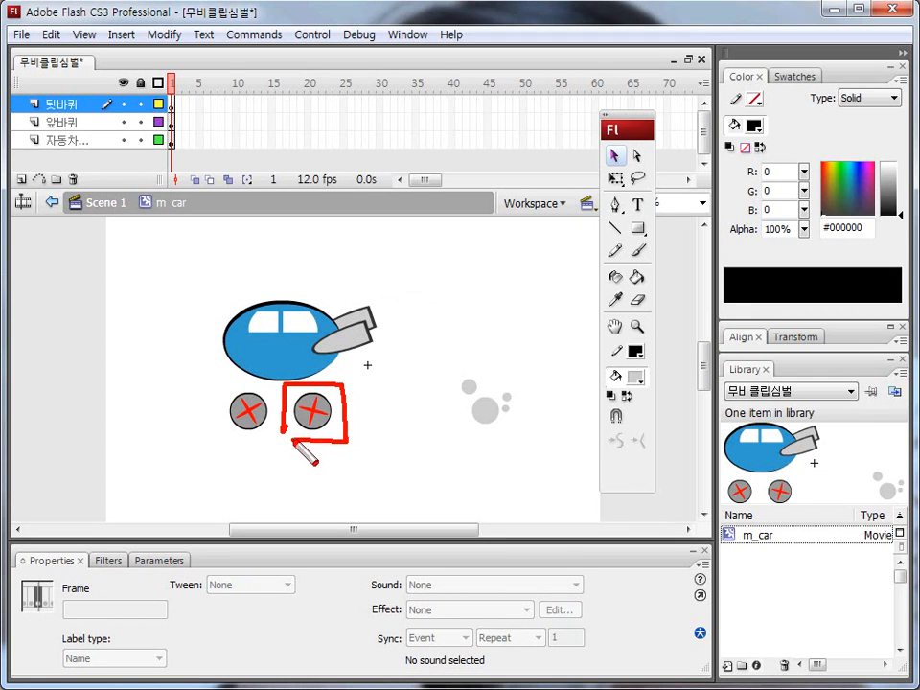
key(Escape)
mouse_move(285, 382)
mouse_down()
mouse_move(331, 450)
mouse_move(312, 421)
mouse_move(346, 387)
mouse_up()
key(ctrl+z)
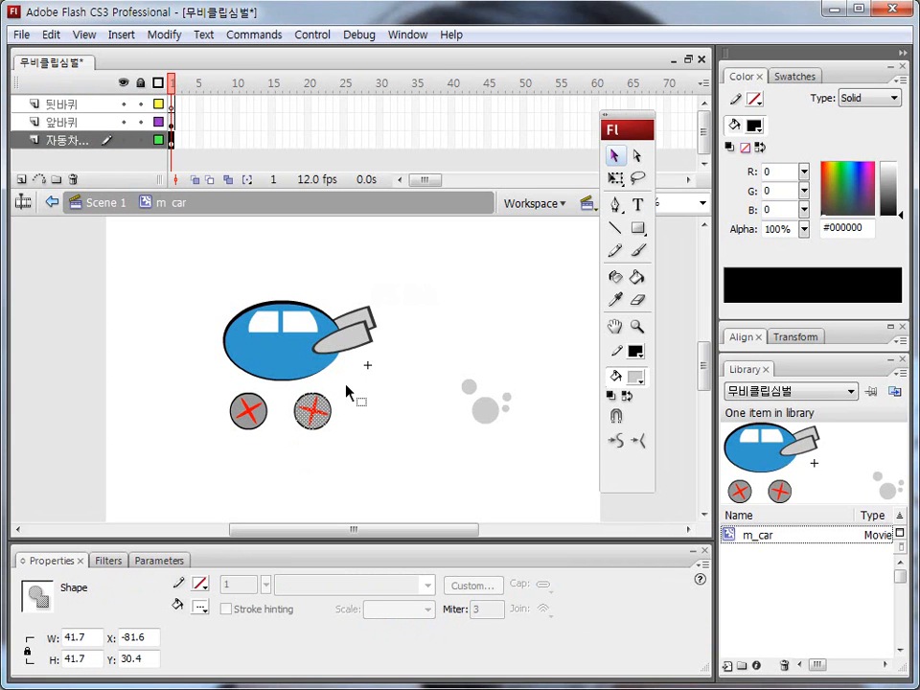
key(Delete)
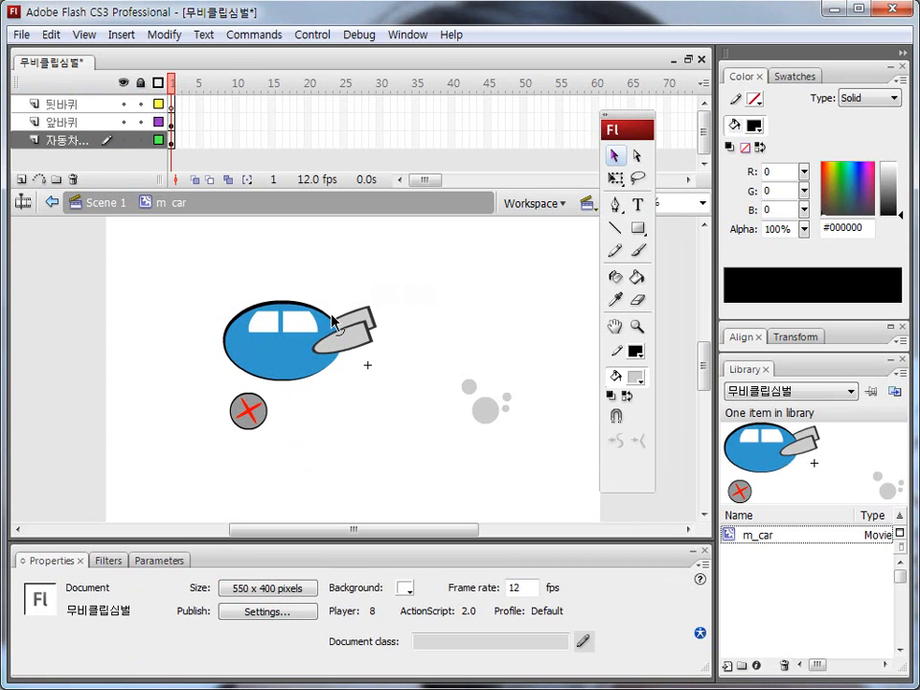
click(81, 104)
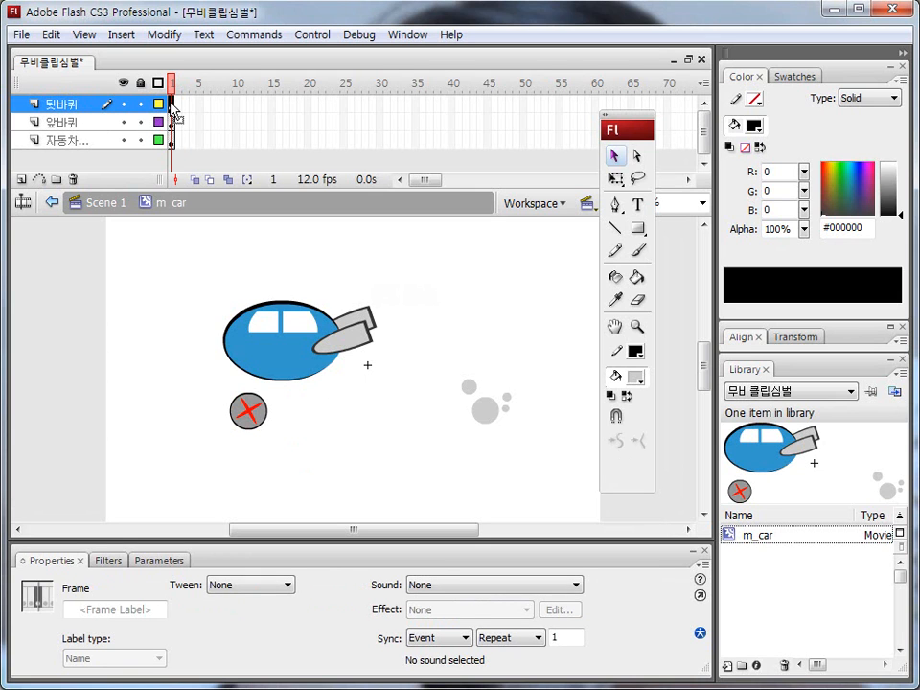
key(ctrl+shift+v)
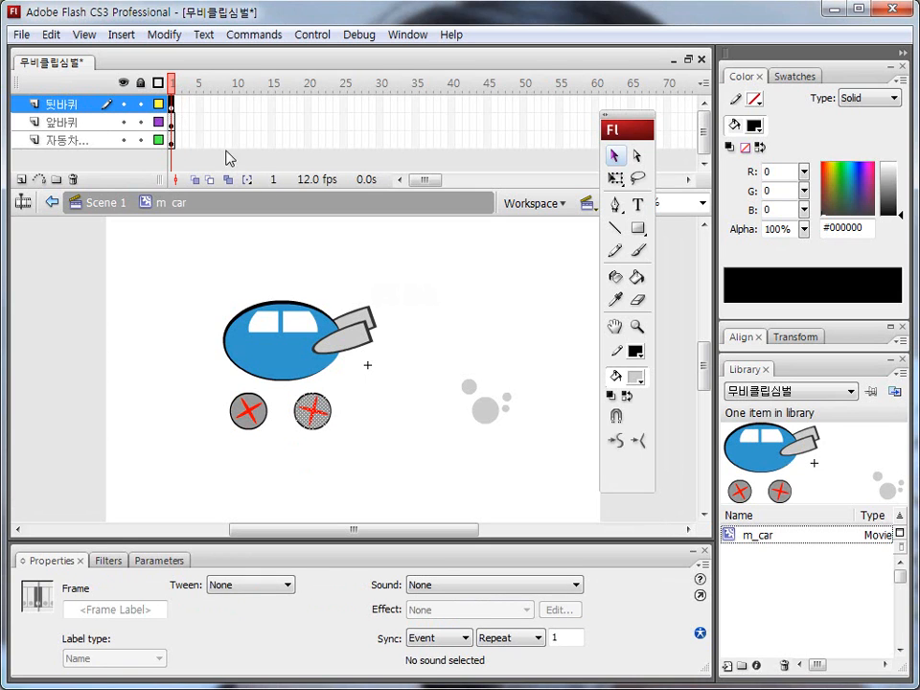
Add a new top layer and name it 연기
click(21, 179)
double_click(69, 103)
text(연기)
key(Return)
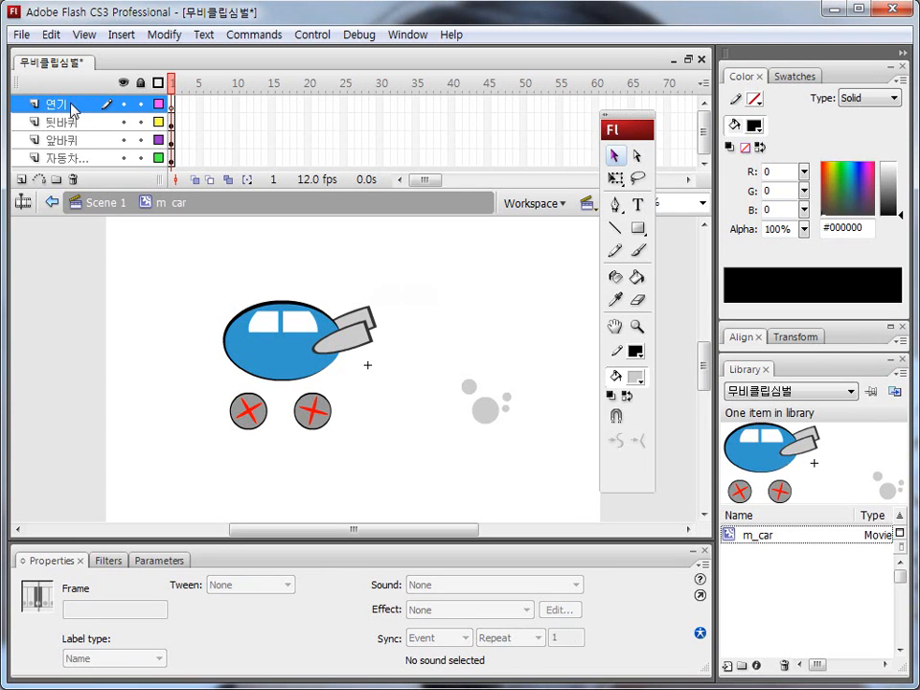
Transfer the smoke circles from the car body layer to frame 1 of the 연기 layer in place, and enlarge the timeline area slightly
key(ctrl+shift+d)
mouse_move(448, 359)
mouse_down()
mouse_move(533, 444)
mouse_move(435, 370)
mouse_move(534, 459)
mouse_up()
key(Escape)
key(Delete)
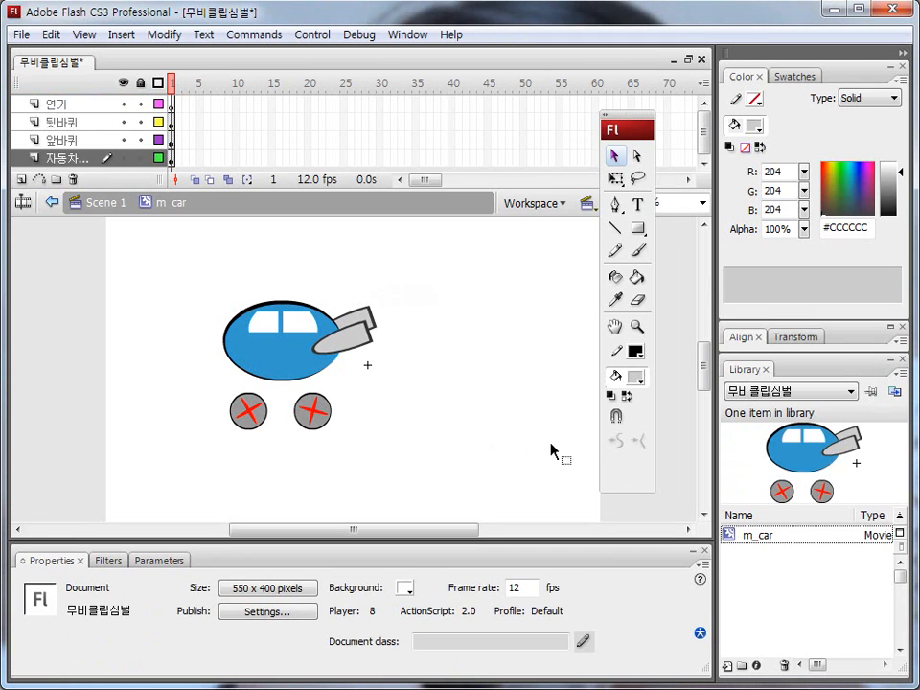
click(172, 104)
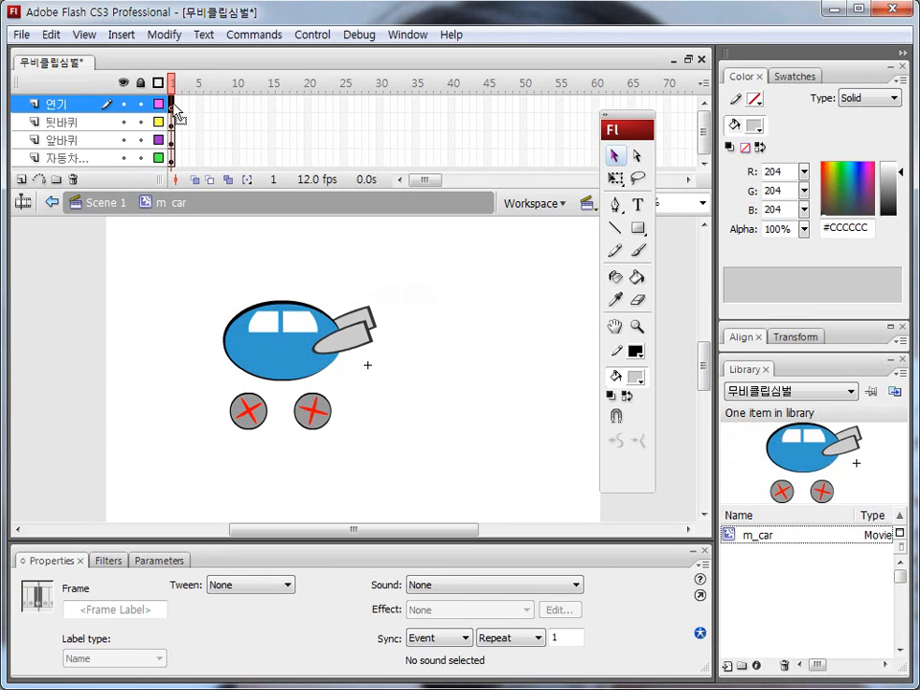
key(ctrl+shift+v)
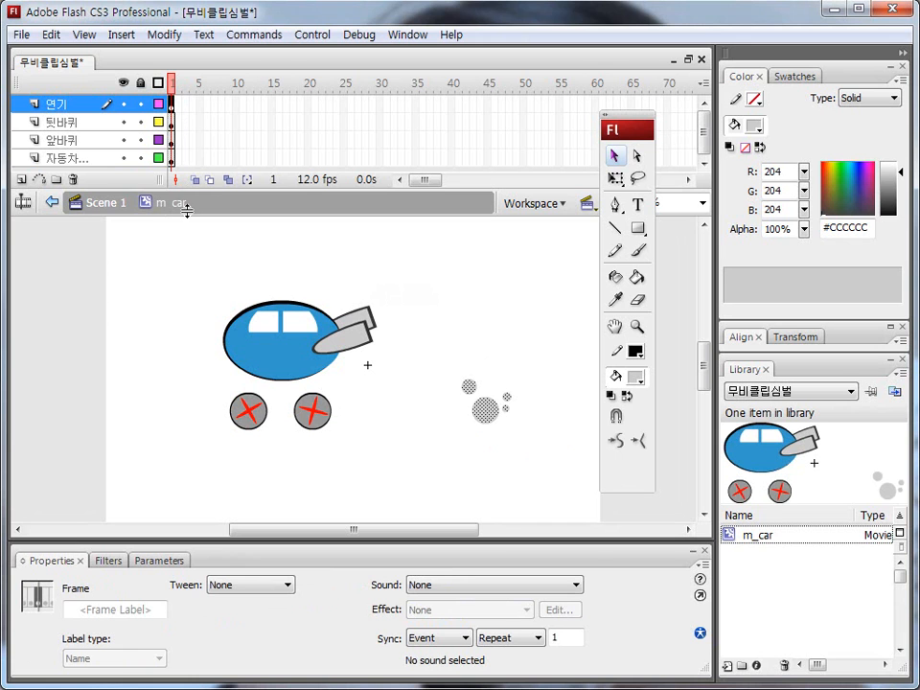
drag(216, 195, 217, 205)
mouse_move(169, 159)
mouse_down()
mouse_move(212, 204)
mouse_move(278, 336)
mouse_move(268, 284)
mouse_move(204, 331)
mouse_move(254, 384)
mouse_move(300, 275)
mouse_up()
mouse_move(89, 146)
mouse_down()
mouse_move(183, 369)
mouse_move(224, 401)
mouse_up()
mouse_move(173, 121)
mouse_down()
mouse_move(224, 133)
mouse_move(367, 287)
mouse_move(358, 377)
mouse_move(324, 416)
mouse_move(183, 104)
mouse_move(410, 204)
mouse_move(506, 407)
mouse_up()
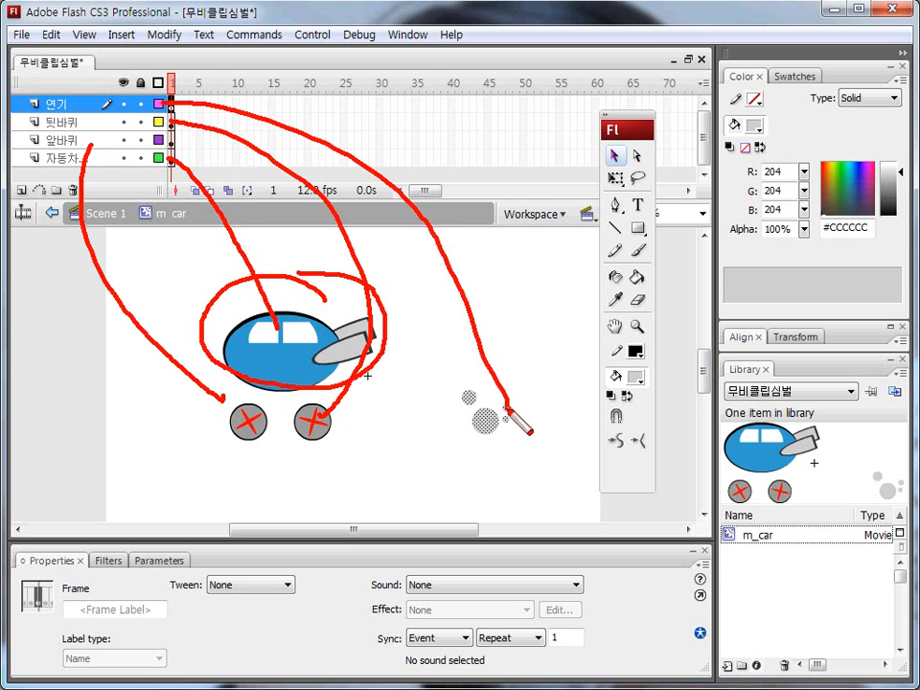
key(Escape)
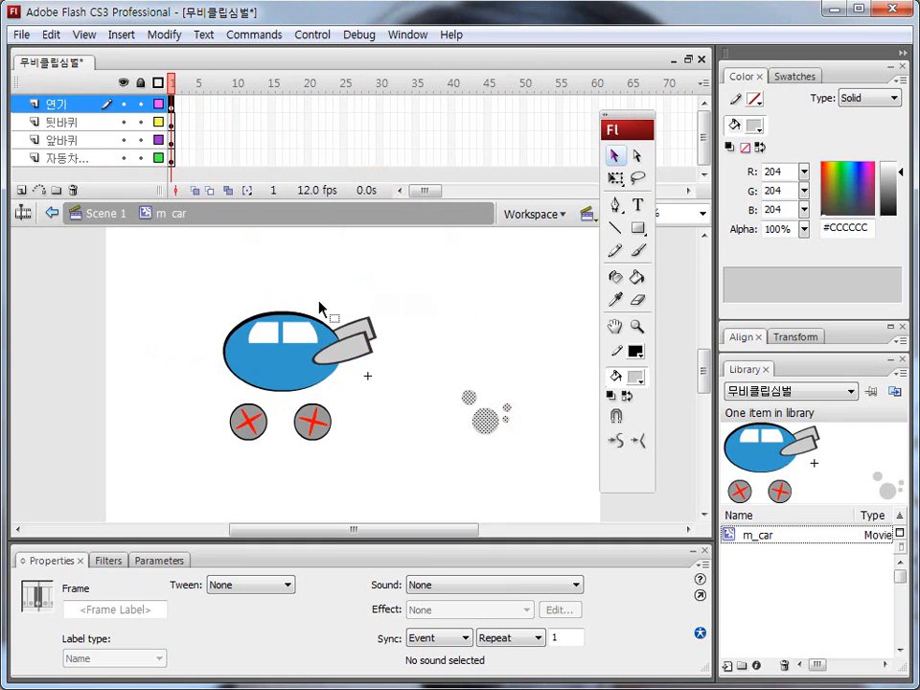
Move the car body with its exhaust pipes onto the symbol's registration point, at about X -66, Y -59
click(364, 376)
click(71, 160)
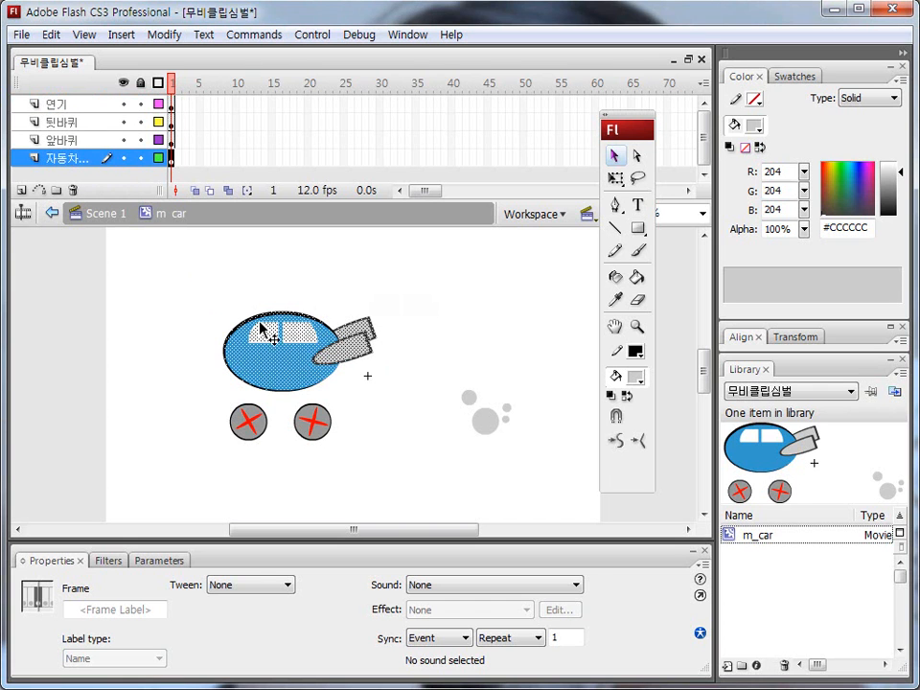
drag(269, 346, 362, 371)
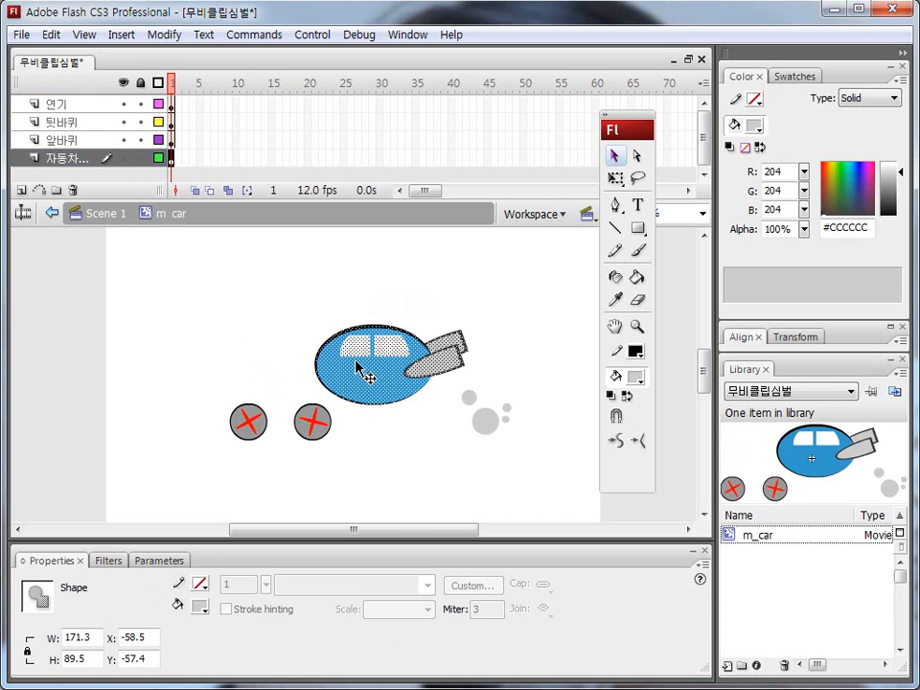
drag(429, 394, 421, 391)
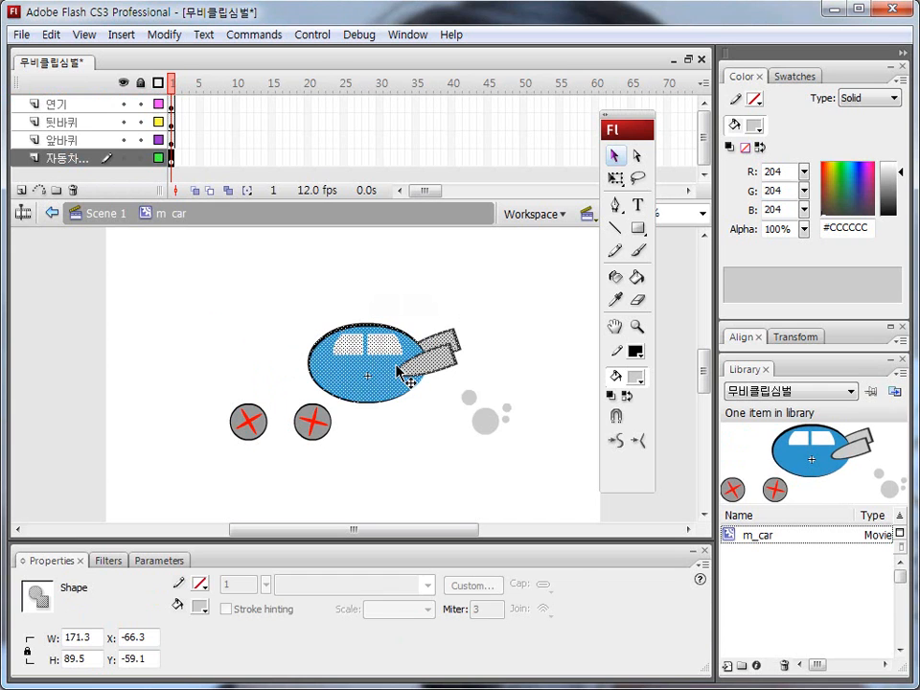
Place the front wheel under the car's front at about X -66, Y 8 and the rear wheel under its rear at about X 11, Y 8
click(92, 142)
drag(263, 433, 320, 397)
click(73, 126)
click(72, 140)
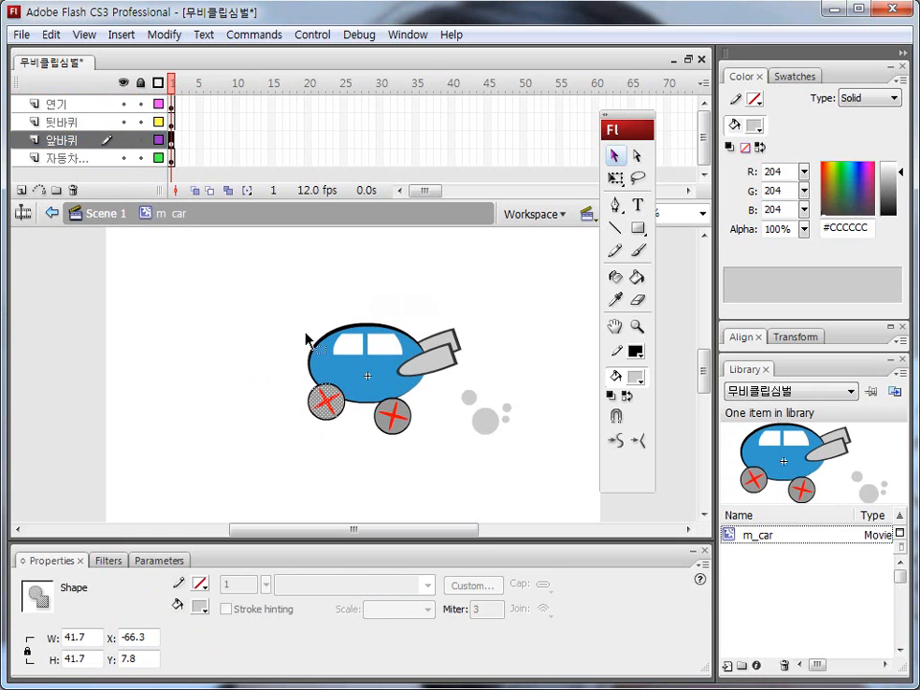
click(86, 122)
mouse_move(407, 431)
mouse_down()
mouse_move(399, 404)
mouse_move(402, 411)
mouse_up()
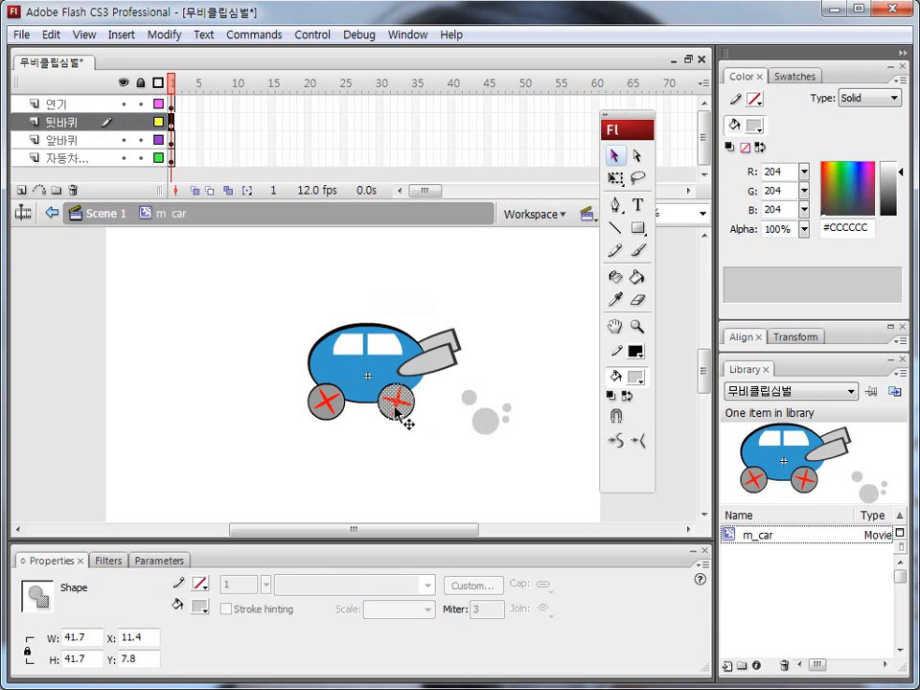
Move the smoke circles on the 연기 layer up behind the exhaust pipes, to about X 113, Y -74
click(430, 458)
click(57, 104)
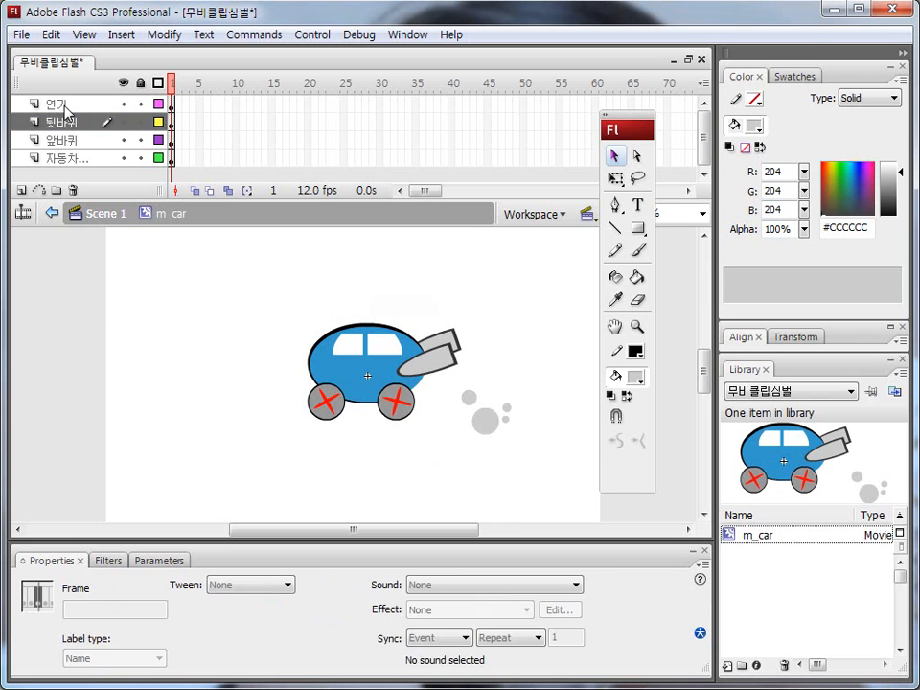
click(466, 395)
drag(457, 389, 537, 464)
drag(491, 432, 490, 347)
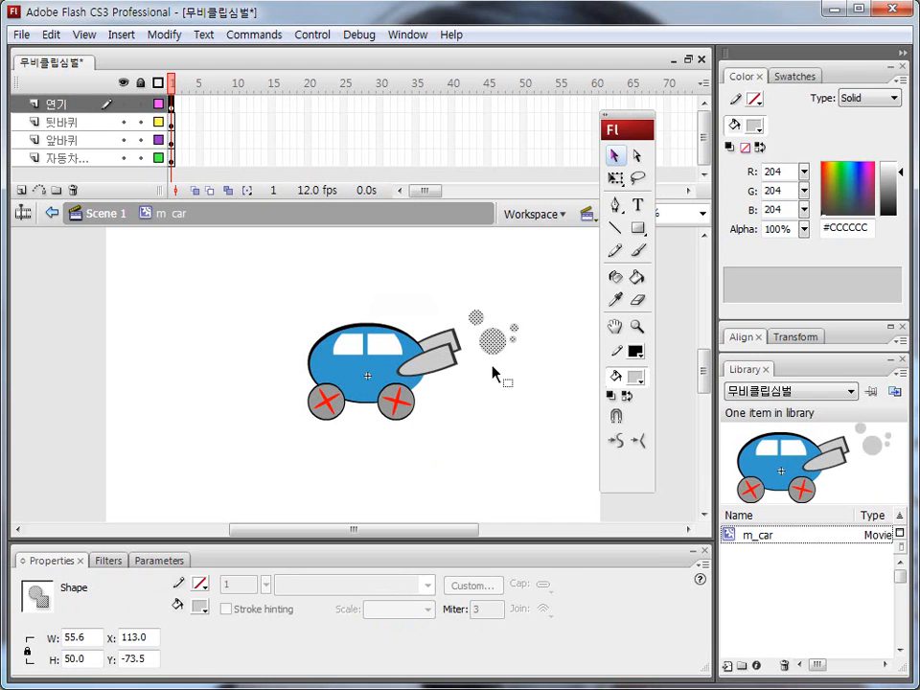
click(491, 431)
Return to Scene 1 to view the car instance on the stage, and reopen the m_car movie clip for editing
key(ctrl+shift+d)
mouse_move(125, 227)
mouse_down()
mouse_move(81, 205)
mouse_move(118, 204)
mouse_up()
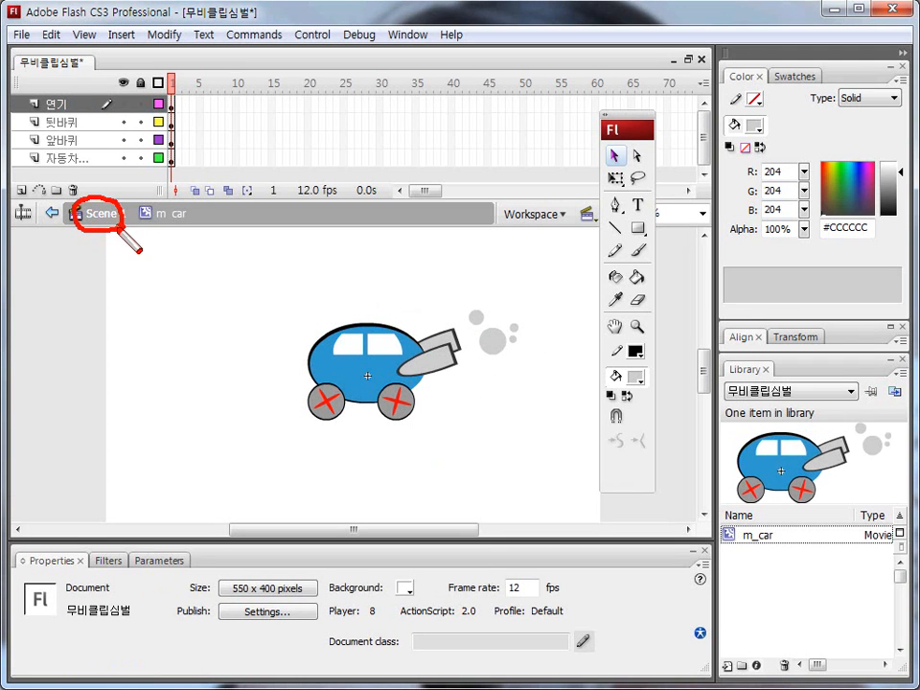
click(107, 214)
key(ctrl+shift+d)
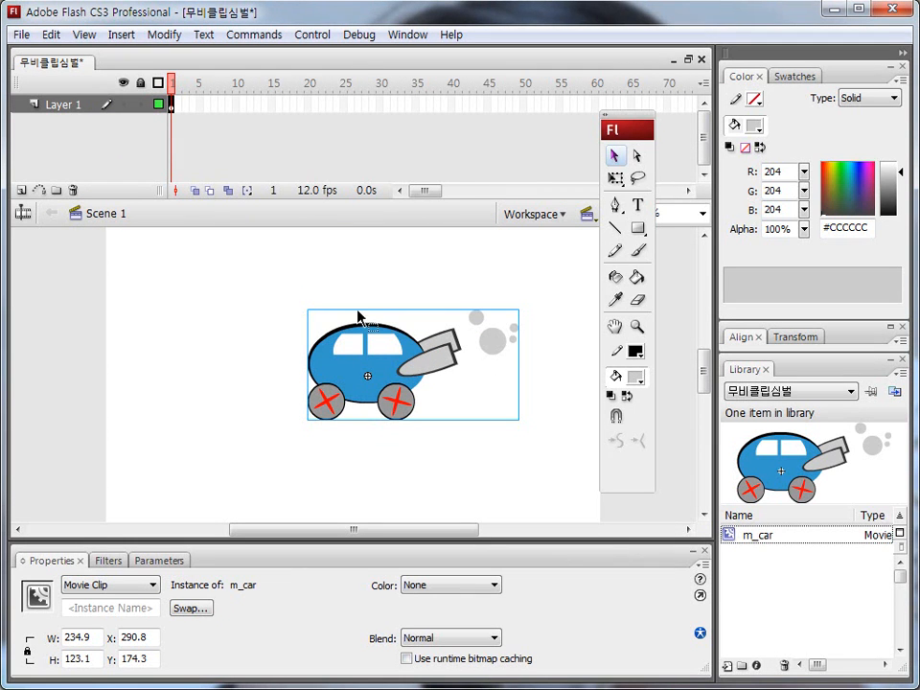
key(ctrl+shift+d)
drag(120, 203, 200, 317)
mouse_move(176, 278)
mouse_down()
mouse_move(199, 309)
mouse_move(170, 314)
mouse_up()
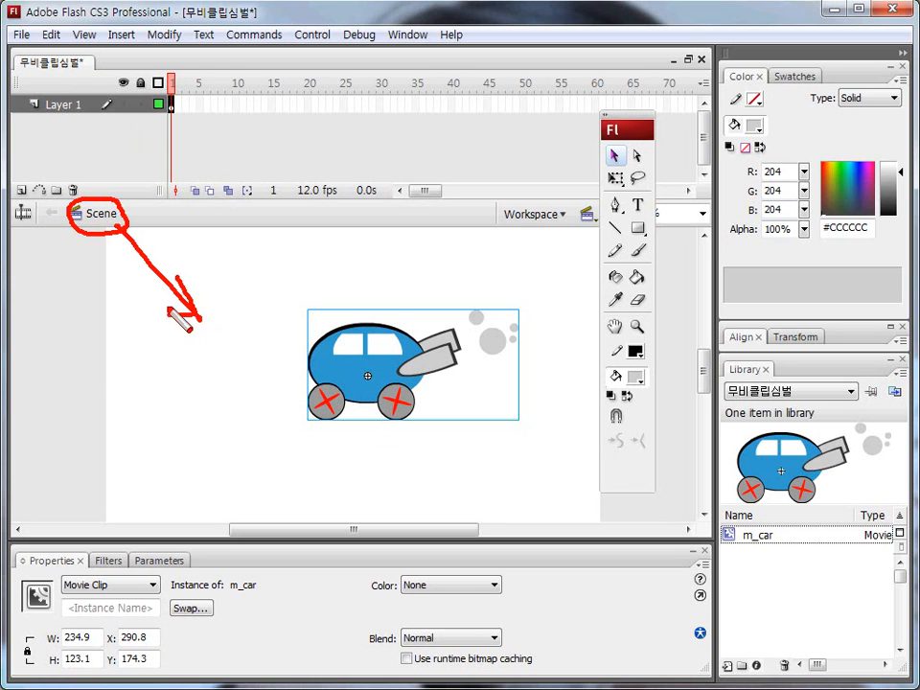
mouse_move(172, 116)
mouse_down()
mouse_move(176, 100)
mouse_move(173, 115)
mouse_up()
key(Escape)
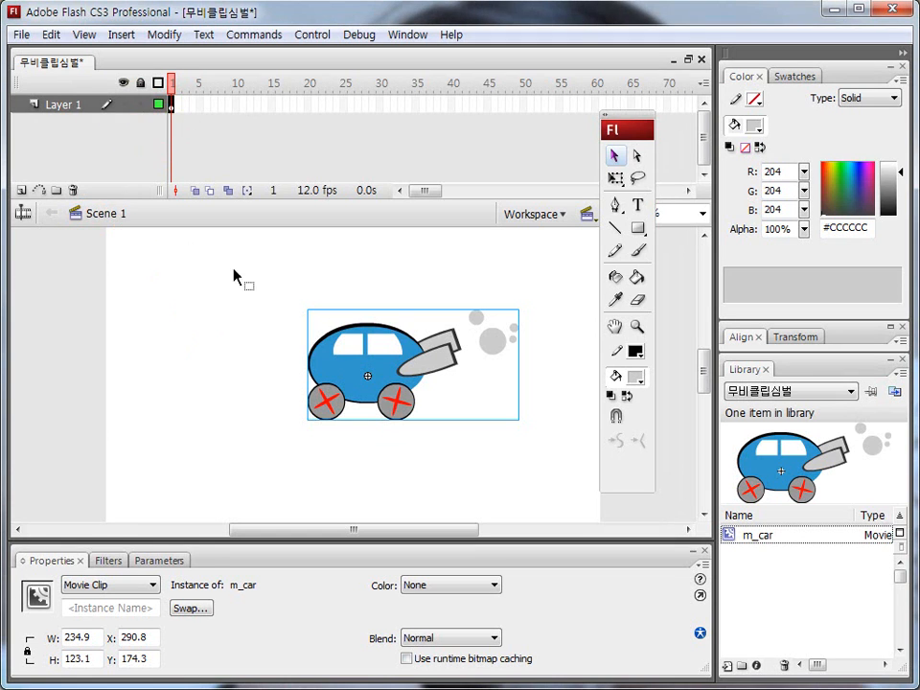
double_click(335, 346)
key(ctrl+shift+d)
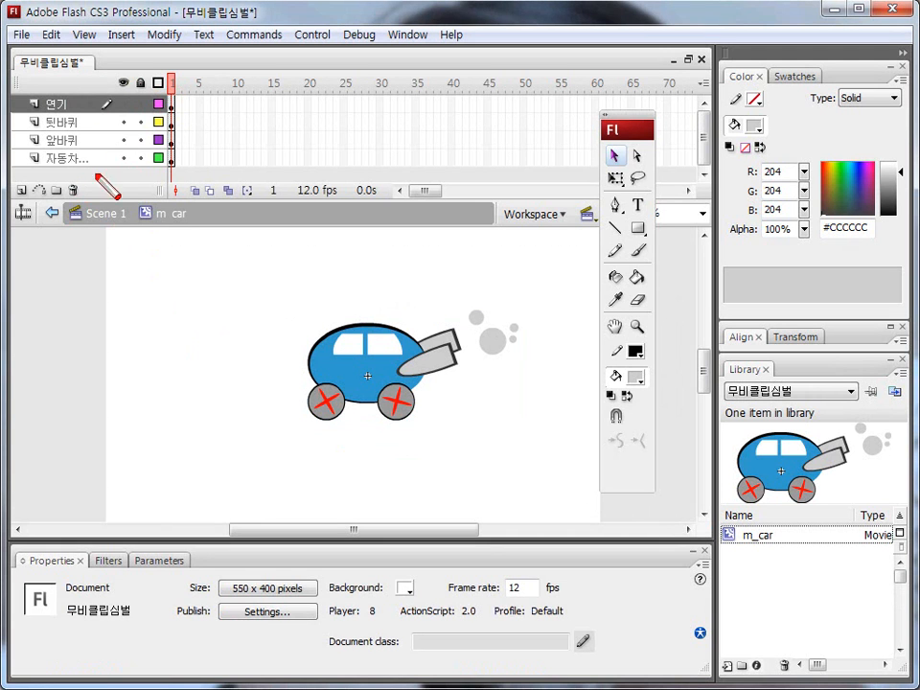
mouse_move(153, 229)
mouse_down()
mouse_move(185, 200)
mouse_move(161, 233)
mouse_move(97, 196)
mouse_move(91, 168)
mouse_up()
mouse_move(88, 195)
mouse_down()
mouse_move(92, 171)
mouse_move(105, 175)
mouse_move(110, 144)
mouse_up()
mouse_move(84, 115)
mouse_down()
mouse_move(99, 116)
mouse_move(106, 101)
mouse_up()
key(Escape)
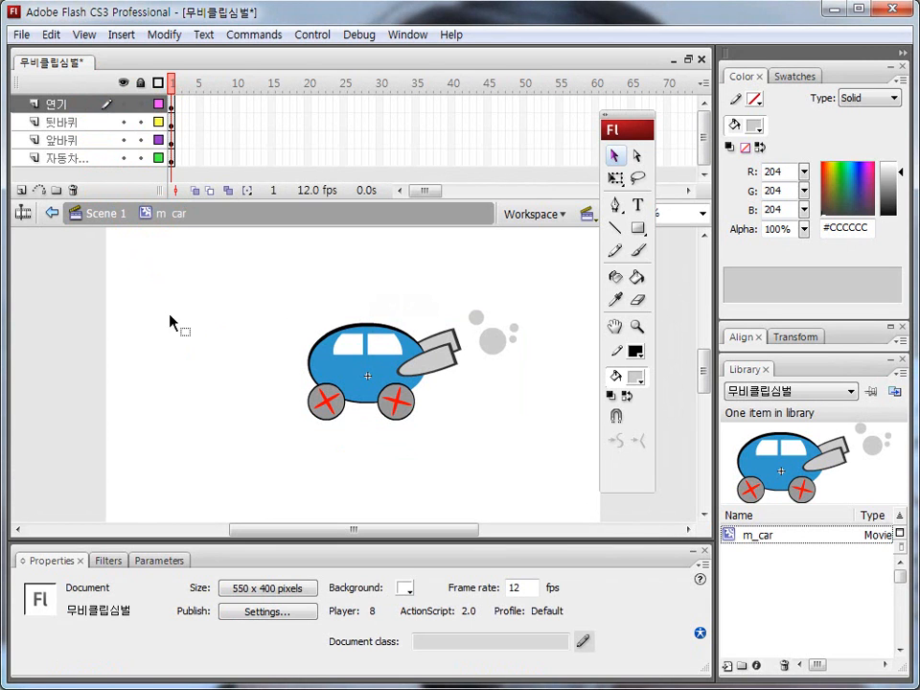
mouse_move(330, 422)
mouse_down()
mouse_move(330, 378)
mouse_move(340, 422)
mouse_up()
mouse_move(379, 422)
mouse_down()
mouse_move(388, 428)
mouse_move(374, 393)
mouse_move(407, 423)
mouse_up()
key(Escape)
click(329, 419)
click(324, 439)
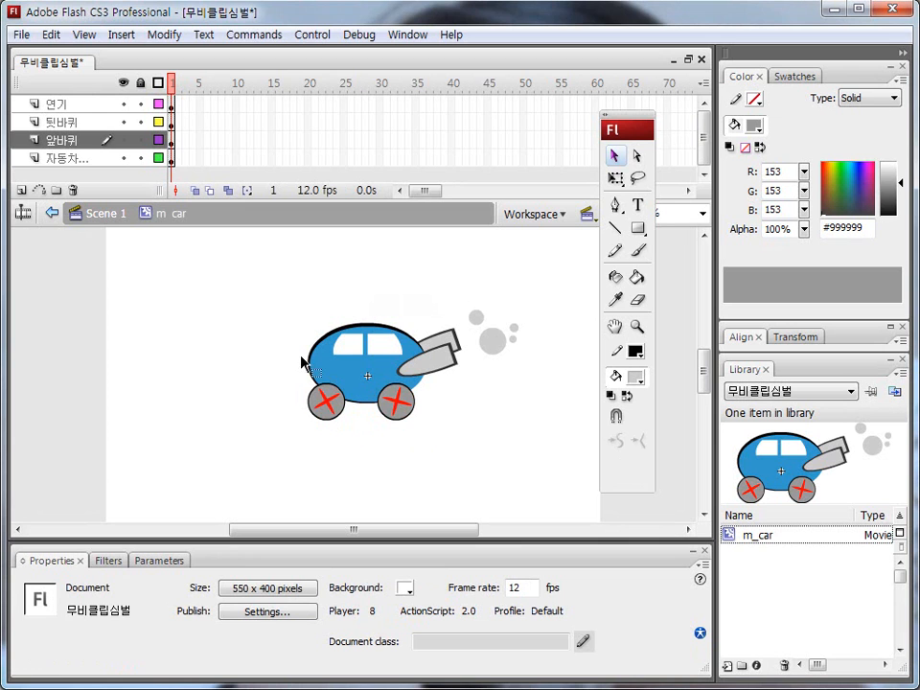
key(ctrl+shift+d)
mouse_move(335, 331)
mouse_down()
mouse_move(328, 377)
mouse_move(332, 443)
mouse_move(298, 390)
mouse_move(345, 401)
mouse_move(334, 436)
mouse_up()
key(e)
mouse_move(398, 422)
mouse_down()
mouse_move(374, 398)
mouse_move(407, 385)
mouse_up()
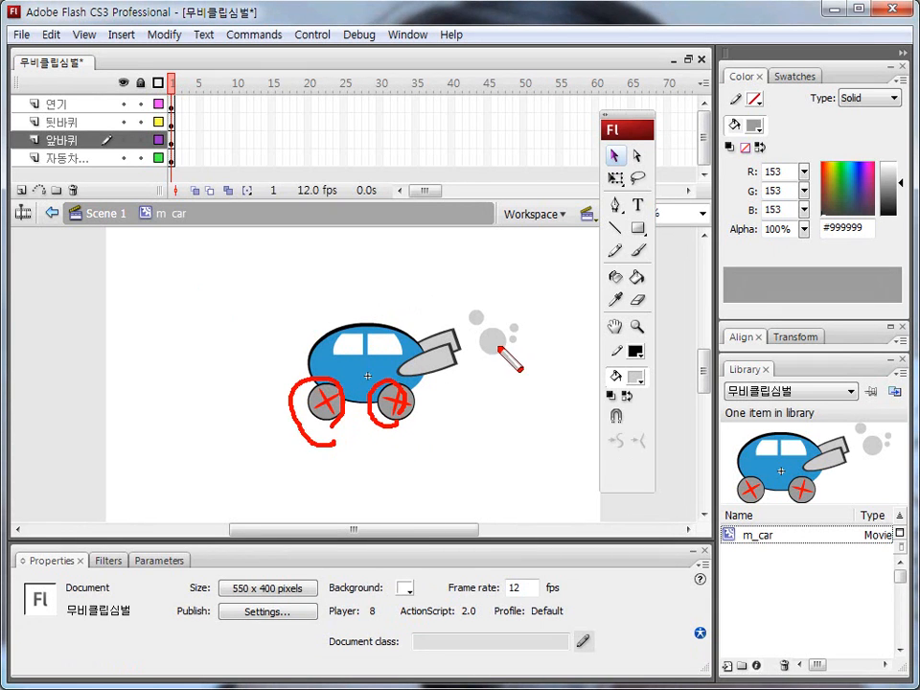
mouse_move(516, 357)
mouse_down()
mouse_move(498, 300)
mouse_move(535, 326)
mouse_move(523, 359)
mouse_move(486, 360)
mouse_move(491, 305)
mouse_move(528, 310)
mouse_move(537, 343)
mouse_up()
key(Escape)
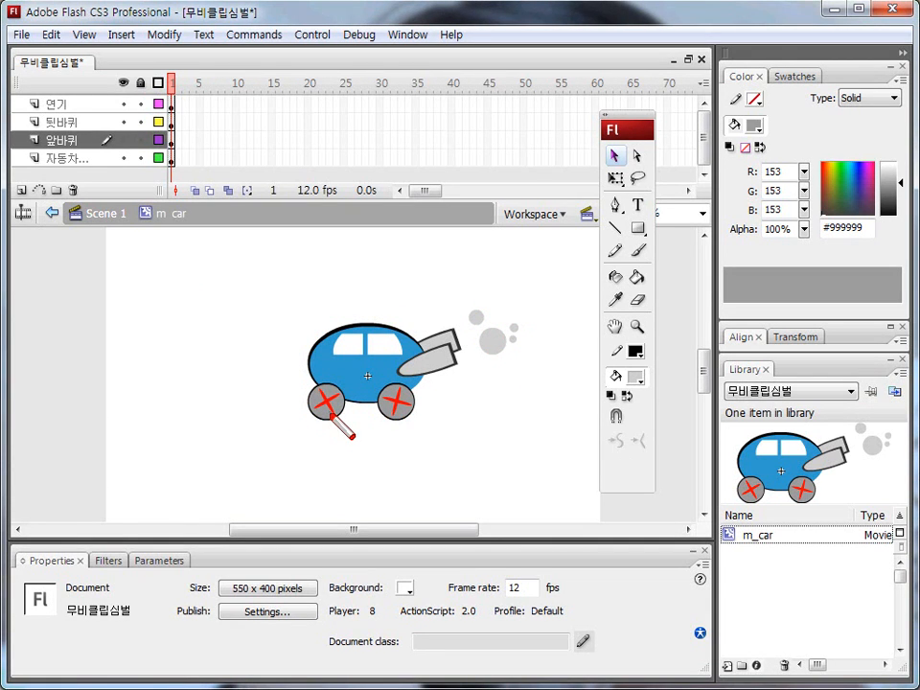
mouse_move(337, 382)
mouse_down()
mouse_move(313, 417)
mouse_move(358, 420)
mouse_move(345, 395)
mouse_up()
mouse_move(406, 425)
mouse_down()
mouse_move(411, 415)
mouse_move(398, 428)
mouse_up()
key(Escape)
Convert the front wheel in frame 1 of the 앞바퀴 layer to a graphic symbol named g_앞바퀴
click(171, 140)
key(ctrl+2)
drag(38, 148, 86, 147)
drag(177, 133, 170, 151)
drag(324, 389, 370, 450)
key(Escape)
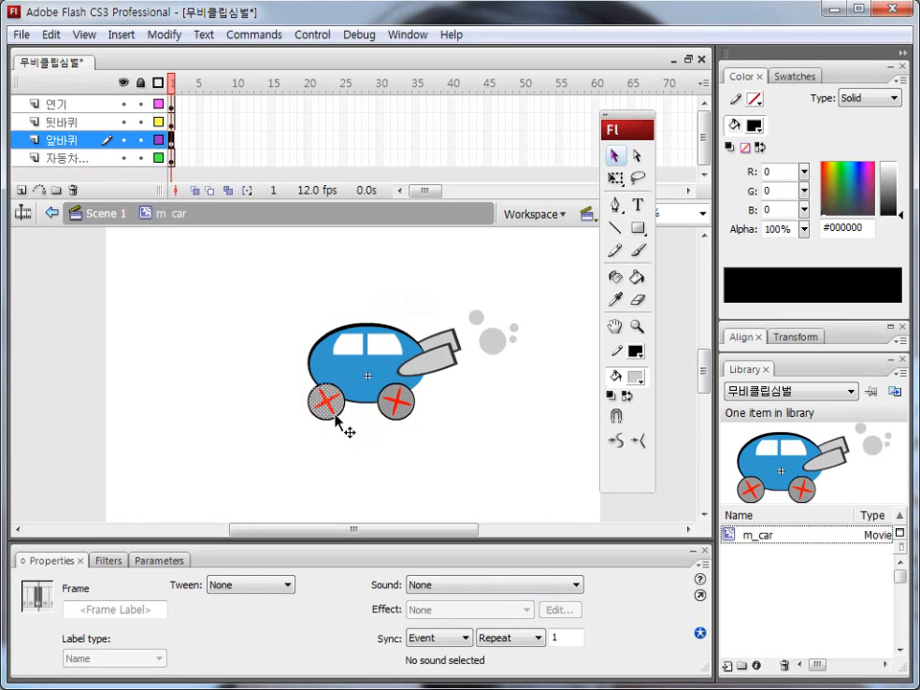
key(F8)
drag(652, 243, 315, 228)
click(305, 301)
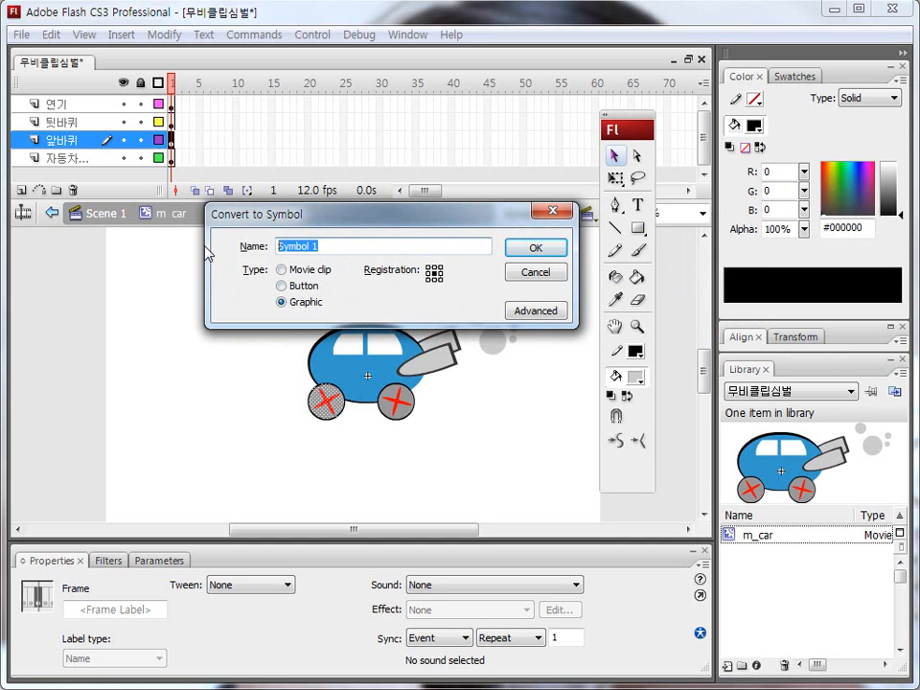
text(g)
text(_)
text(dk)
text(앞바퀴)
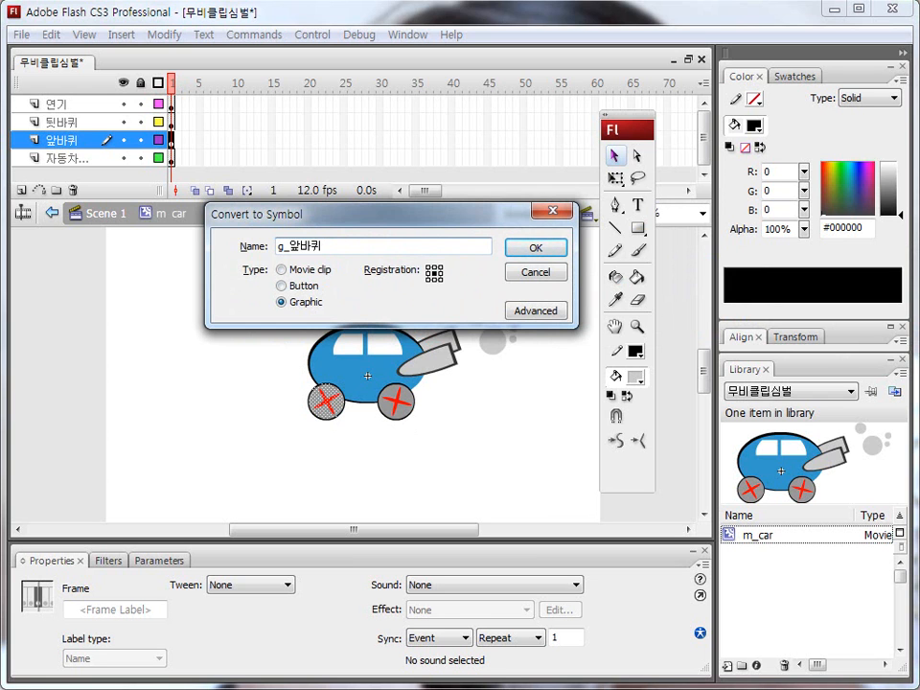
click(527, 251)
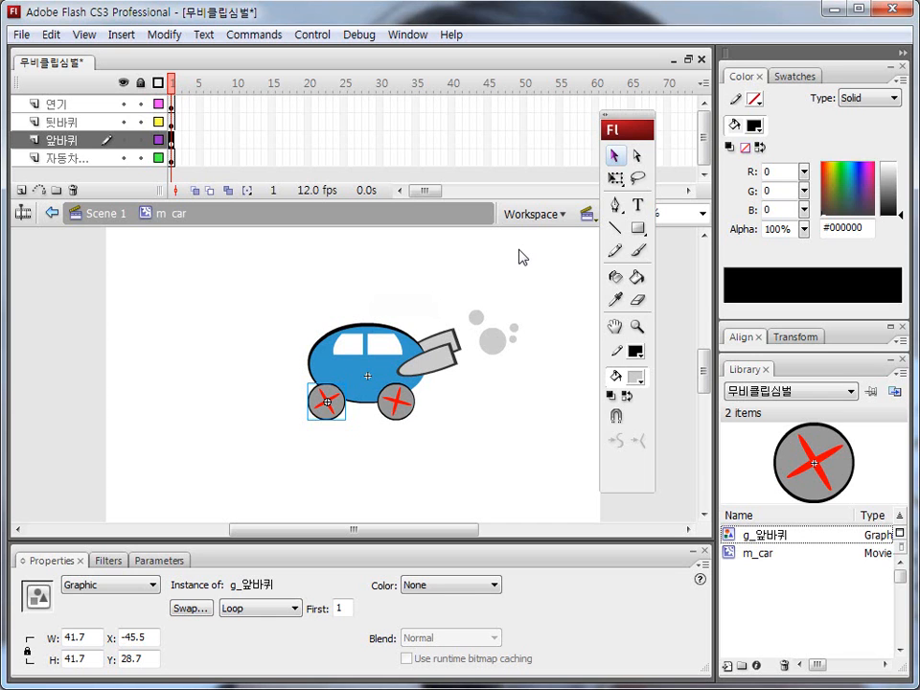
right_click(201, 280)
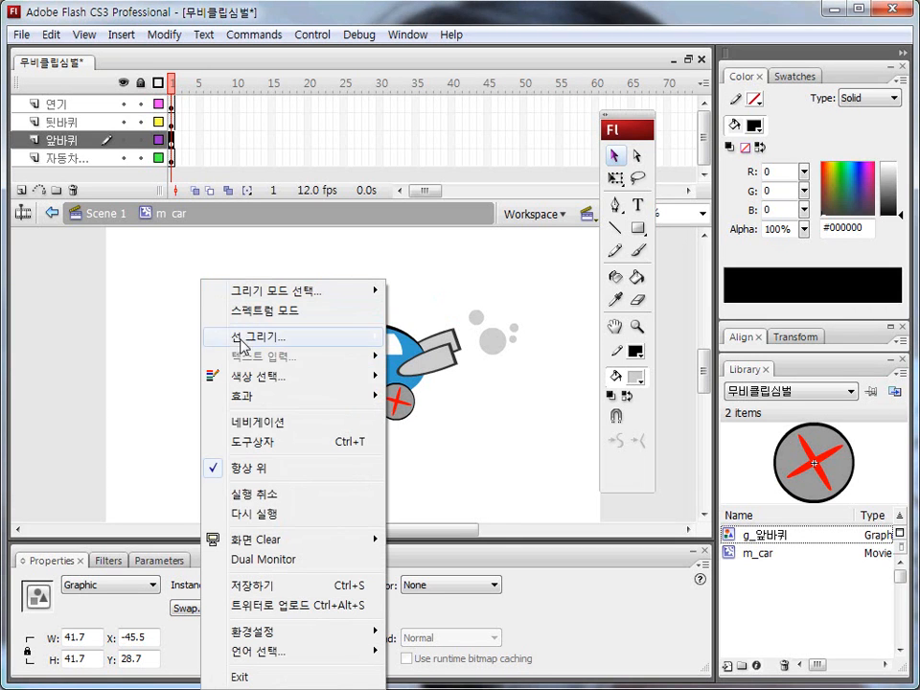
mouse_move(316, 336)
mouse_move(422, 355)
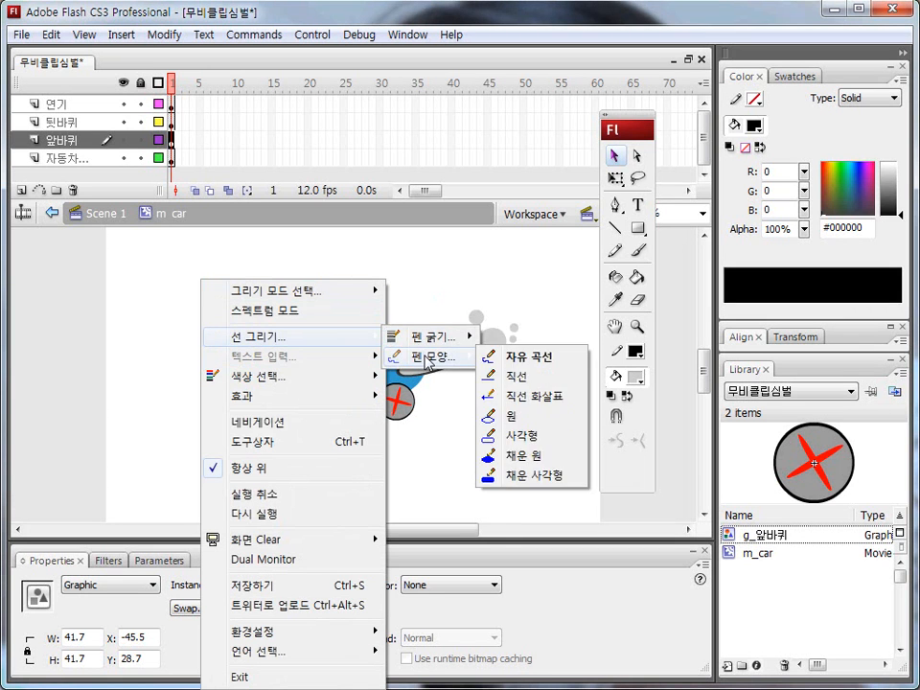
click(518, 436)
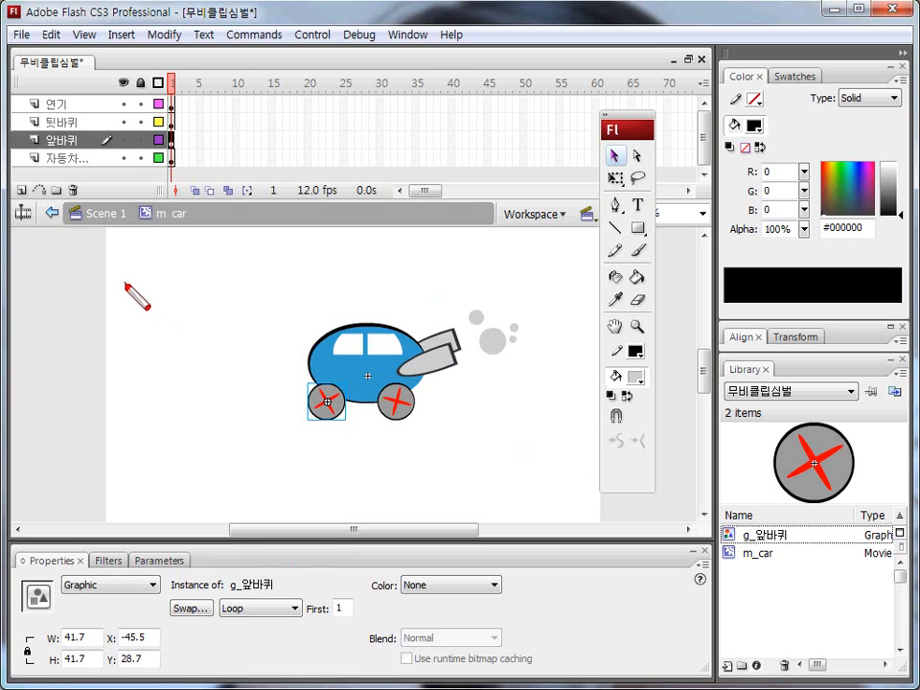
mouse_move(46, 237)
mouse_down()
mouse_move(238, 444)
mouse_move(299, 470)
mouse_up()
mouse_move(63, 254)
mouse_down()
mouse_move(204, 356)
mouse_move(282, 456)
mouse_up()
drag(85, 318, 139, 380)
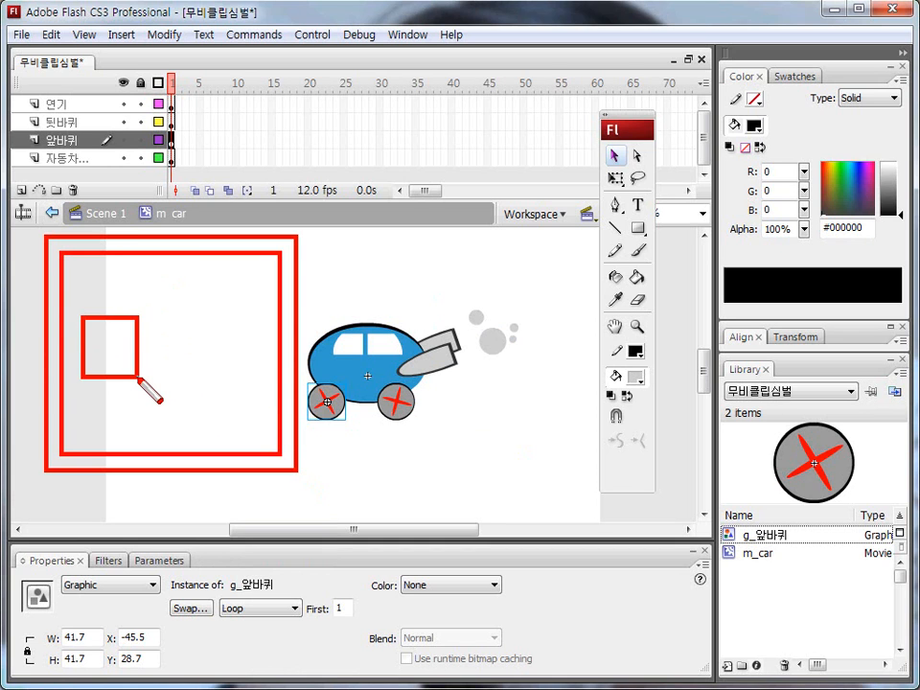
right_click(197, 302)
mouse_move(369, 356)
mouse_move(413, 376)
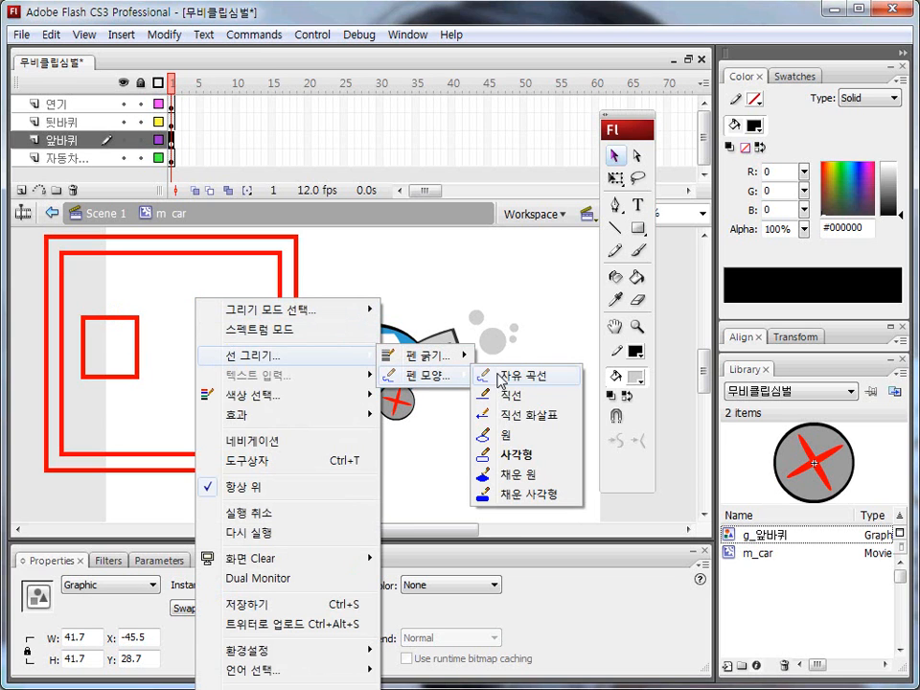
click(512, 376)
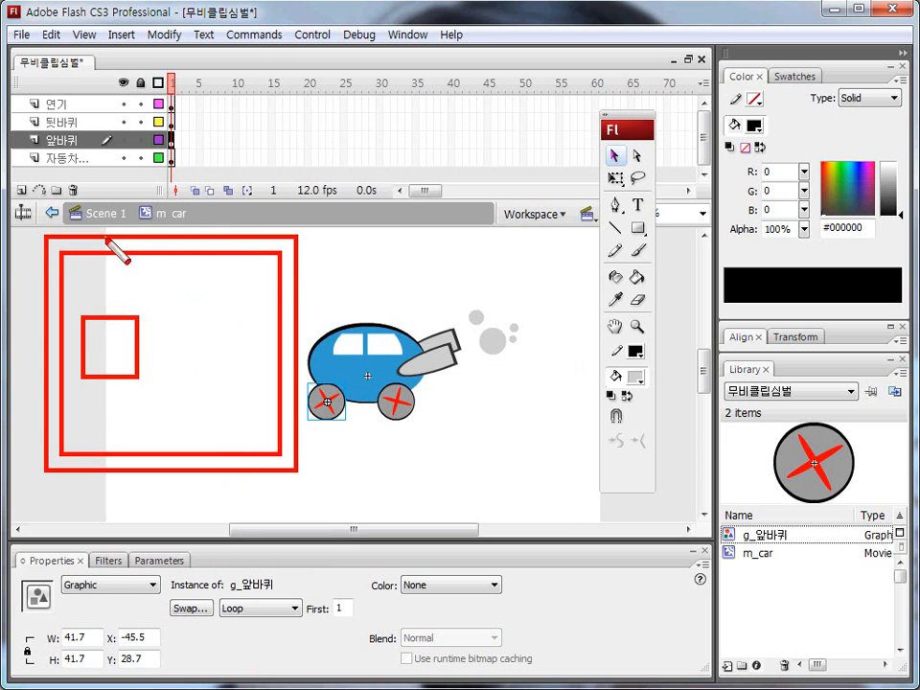
drag(89, 220, 101, 220)
drag(174, 214, 157, 256)
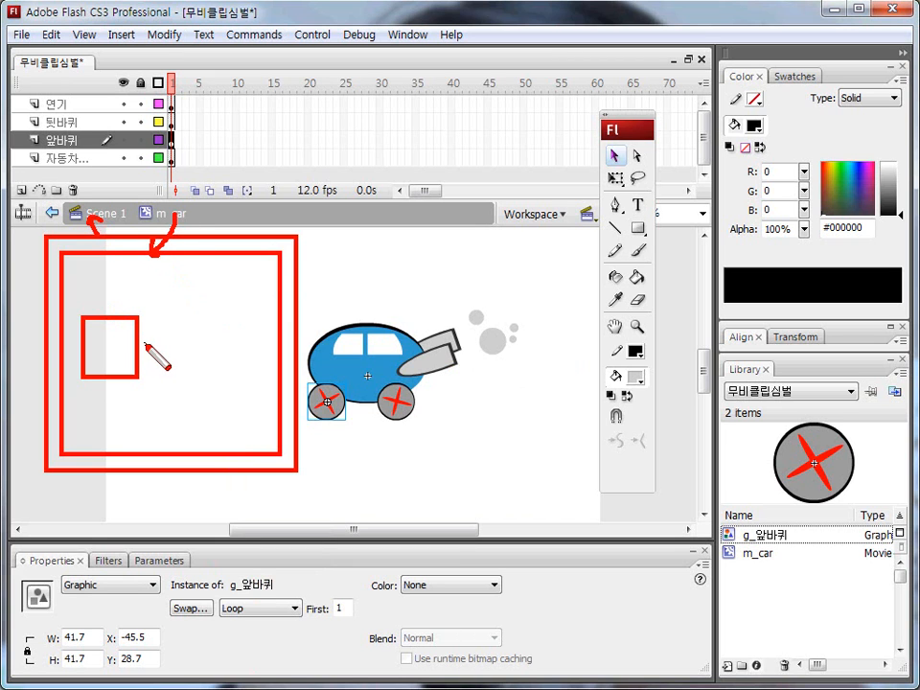
mouse_move(147, 328)
mouse_down()
mouse_move(156, 326)
mouse_move(150, 347)
mouse_move(172, 329)
mouse_move(191, 348)
mouse_move(214, 335)
mouse_move(212, 367)
mouse_up()
mouse_move(126, 388)
mouse_down()
mouse_move(81, 324)
mouse_move(234, 347)
mouse_move(135, 433)
mouse_move(113, 257)
mouse_move(225, 336)
mouse_up()
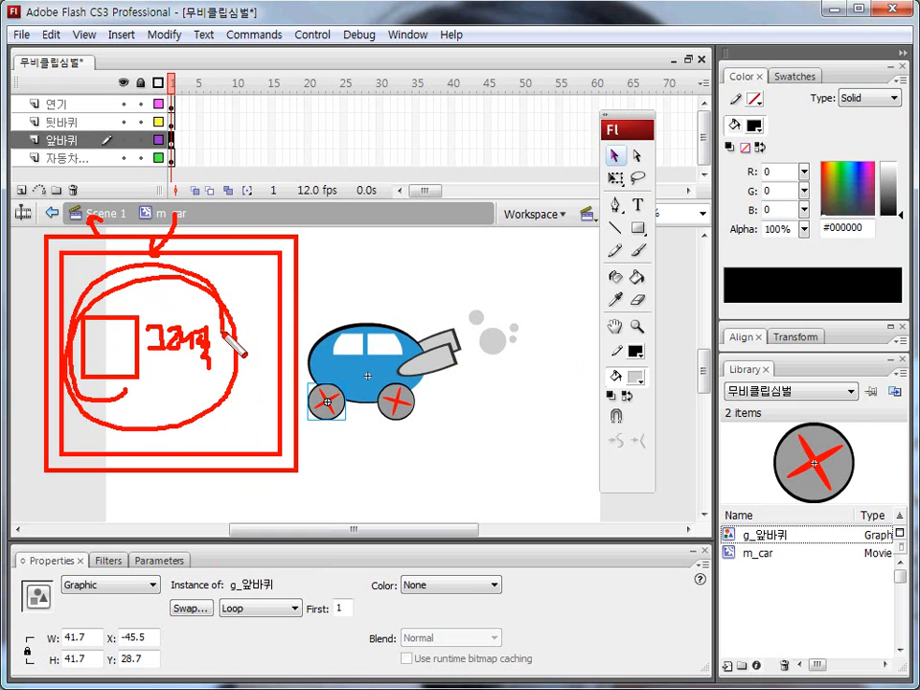
key(Escape)
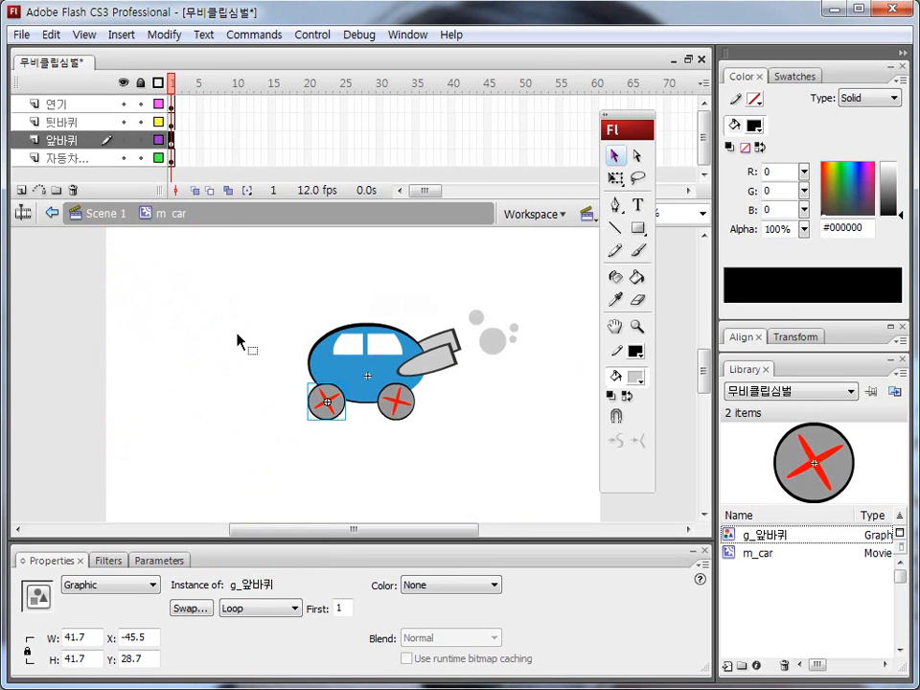
Convert the rear wheel on the 뒷바퀴 layer to a graphic symbol named g_뒷바퀴
click(72, 125)
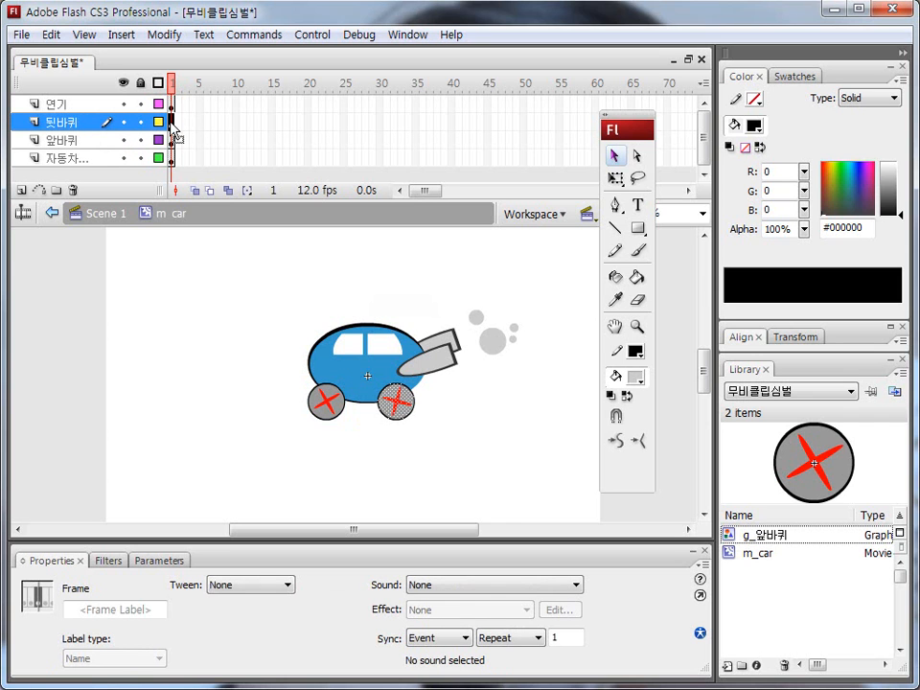
key(F8)
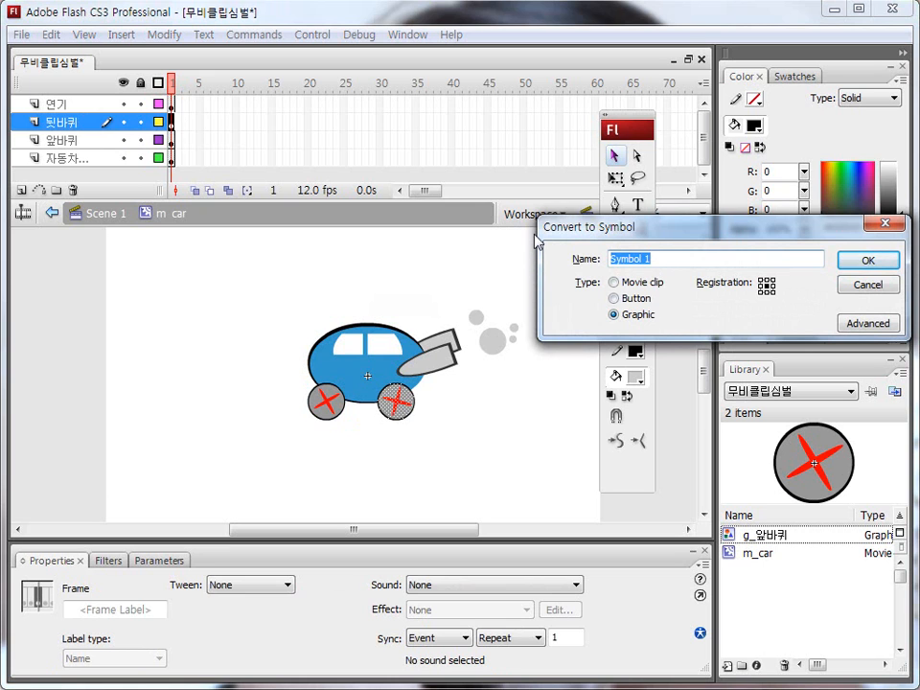
text(ㅎ)
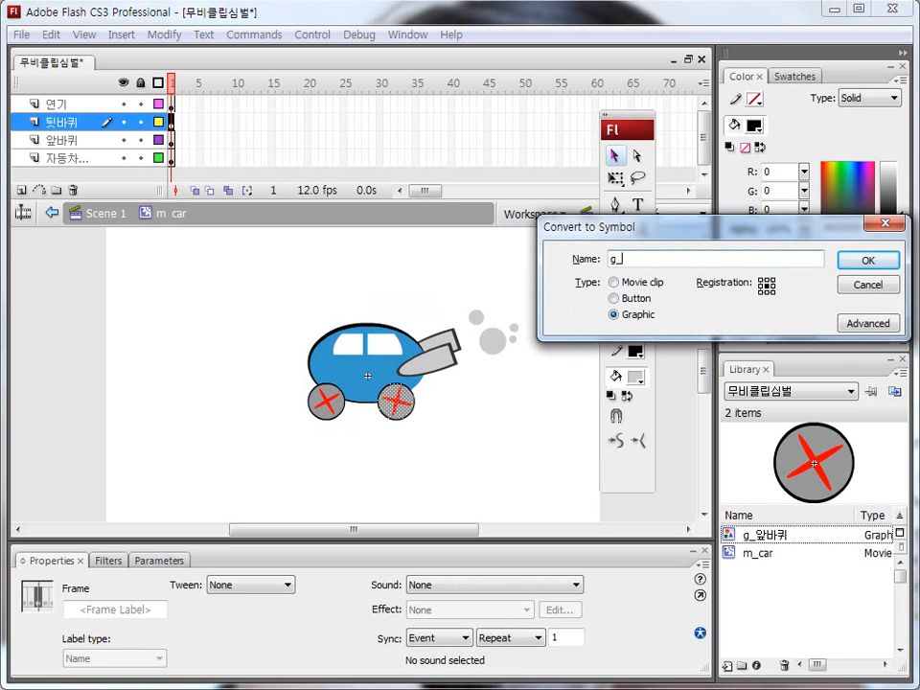
text(_뒷바퀴)
key(Return)
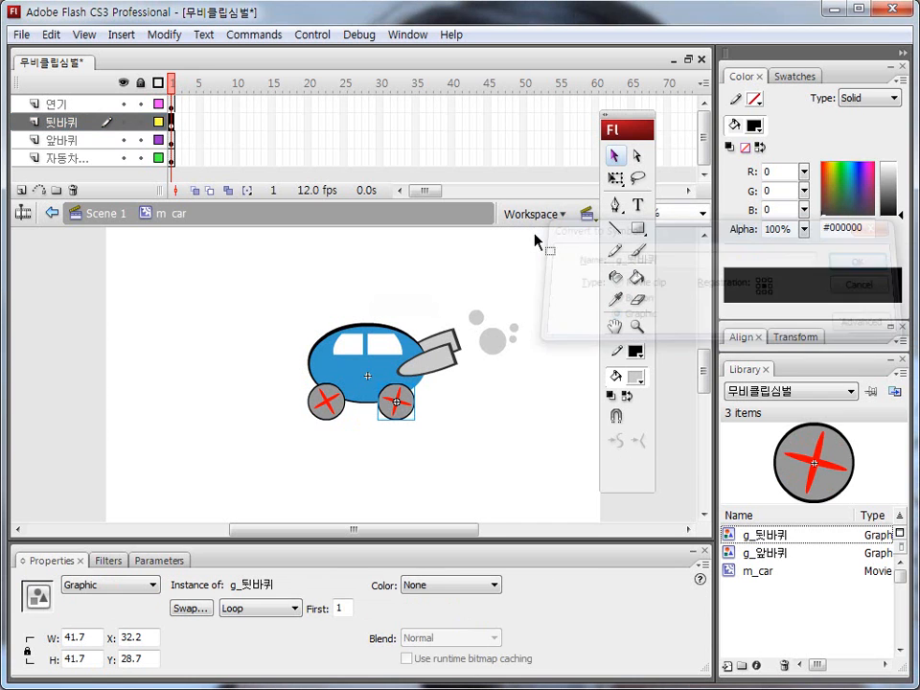
mouse_move(737, 556)
mouse_down()
mouse_move(724, 554)
mouse_move(732, 525)
mouse_move(710, 567)
mouse_move(745, 581)
mouse_move(776, 578)
mouse_up()
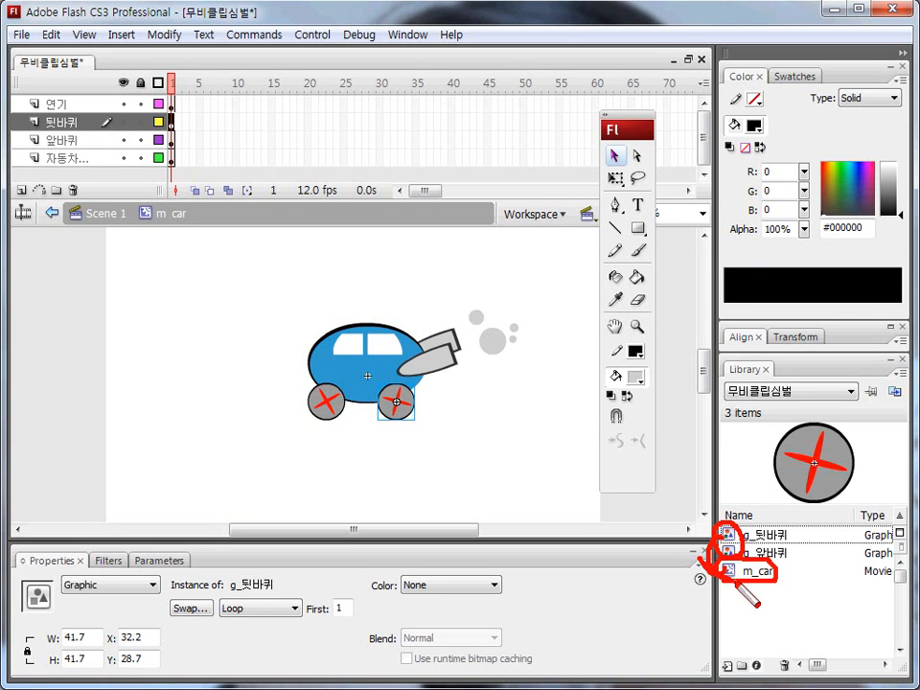
key(Escape)
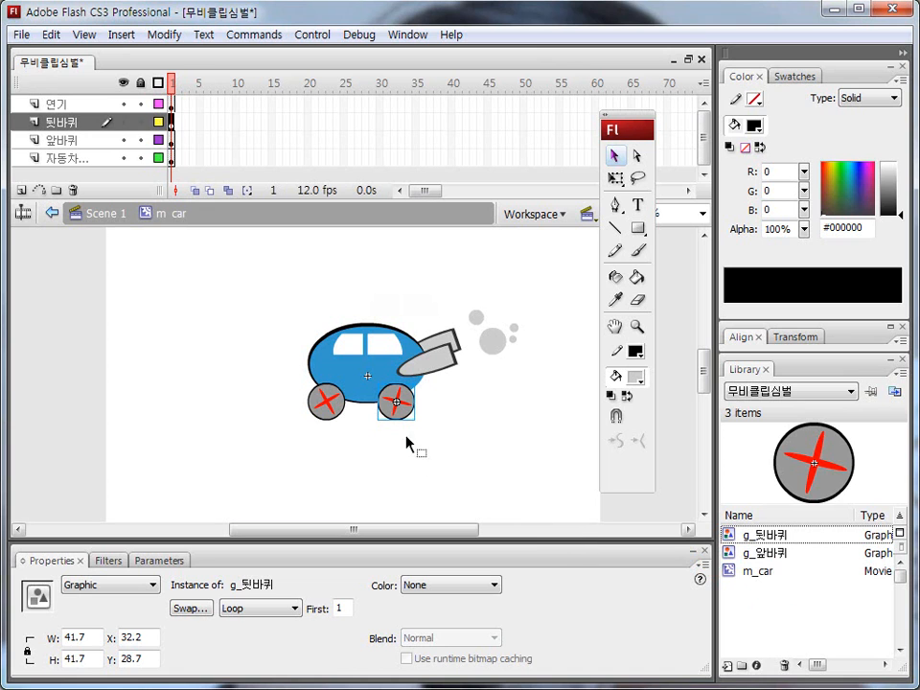
click(247, 304)
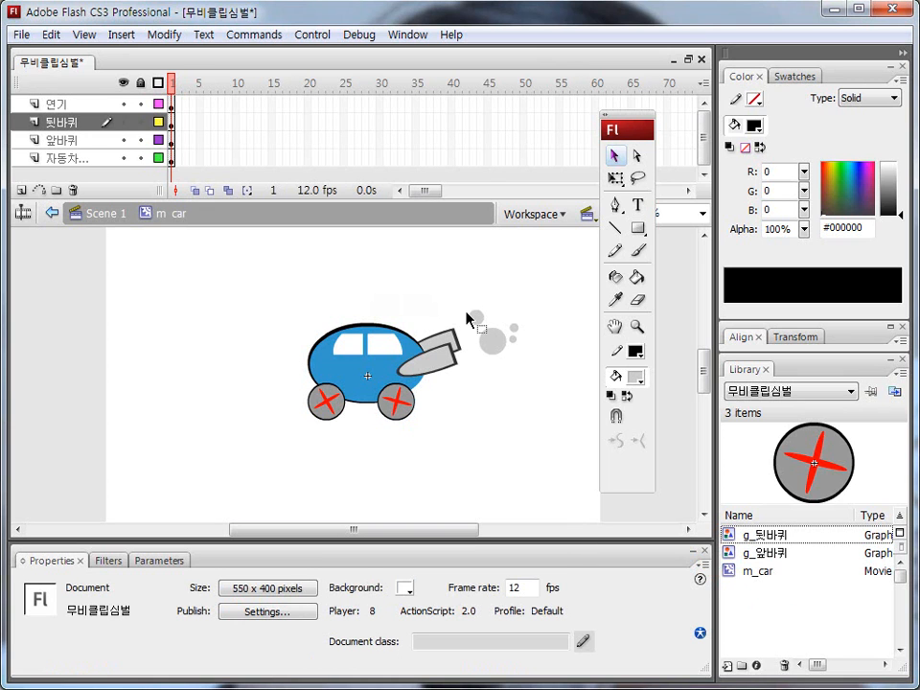
drag(464, 294, 534, 370)
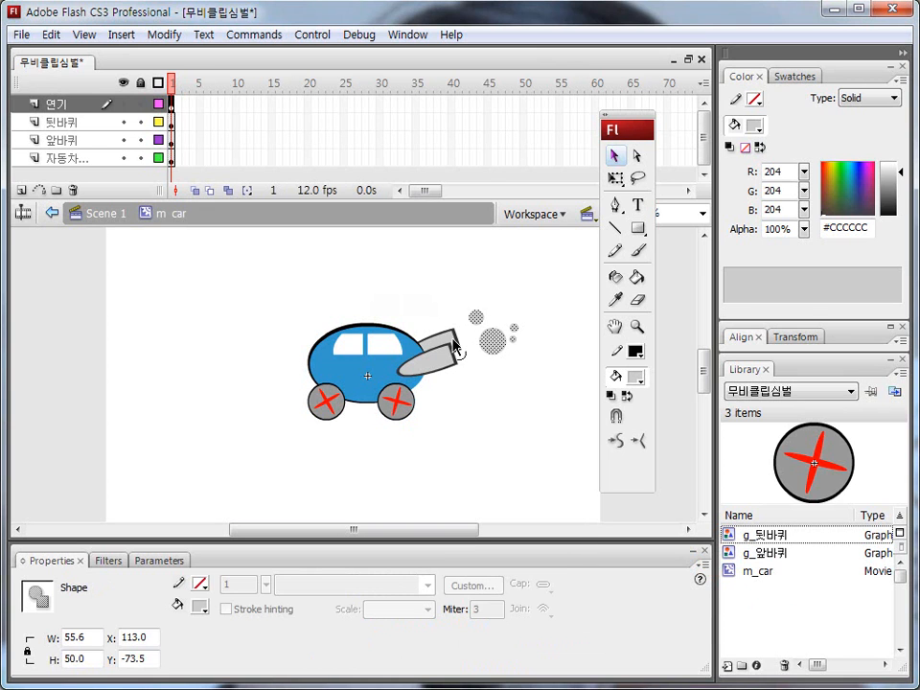
click(513, 383)
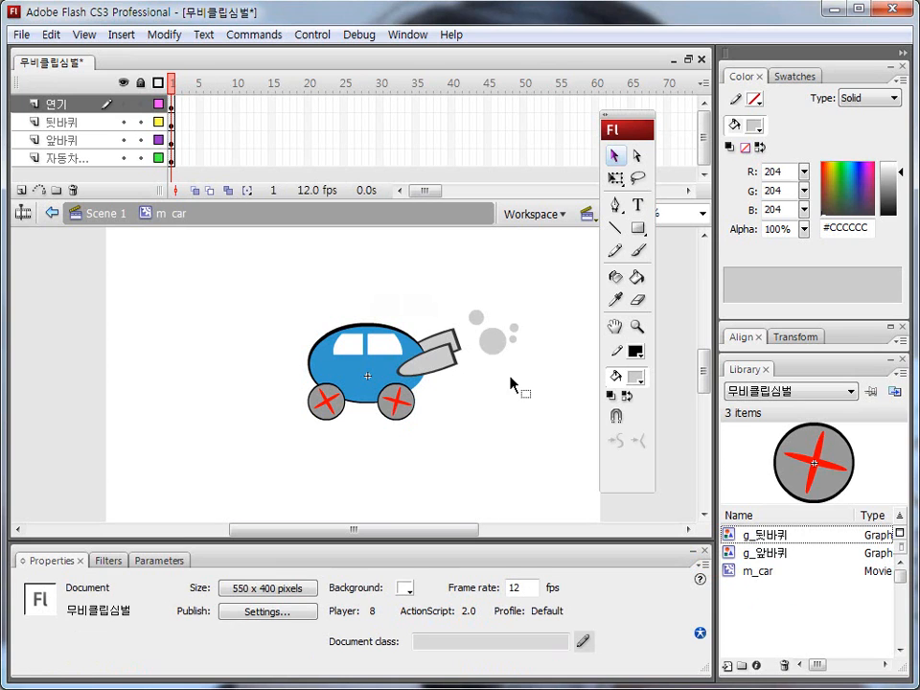
mouse_move(172, 99)
mouse_down()
mouse_move(334, 169)
mouse_move(464, 288)
mouse_move(480, 316)
mouse_up()
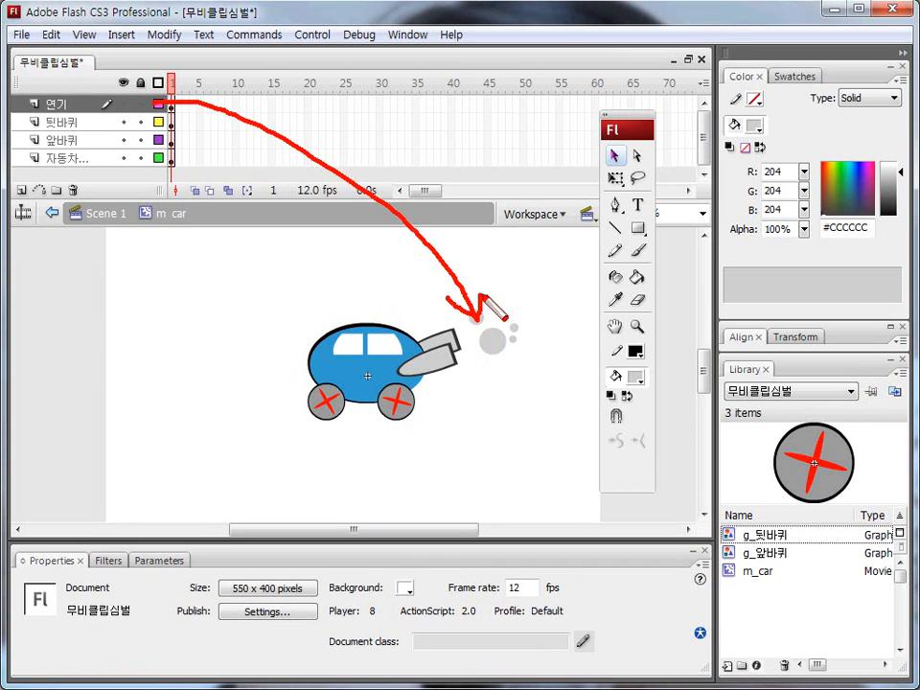
key(Escape)
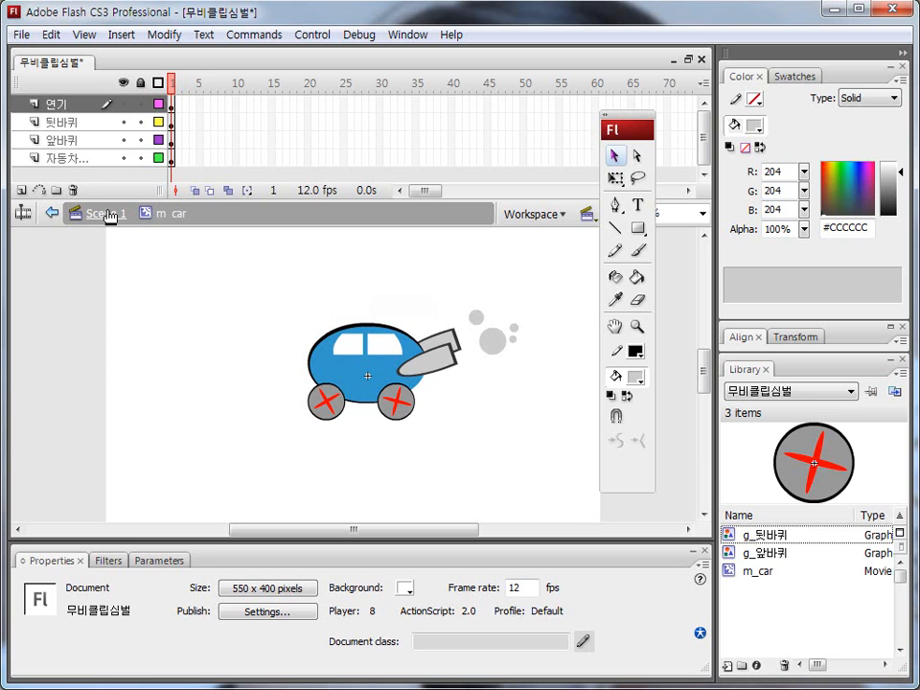
mouse_move(522, 360)
mouse_down()
mouse_move(456, 319)
mouse_move(535, 317)
mouse_move(524, 361)
mouse_up()
key(Escape)
key(ctrl+2)
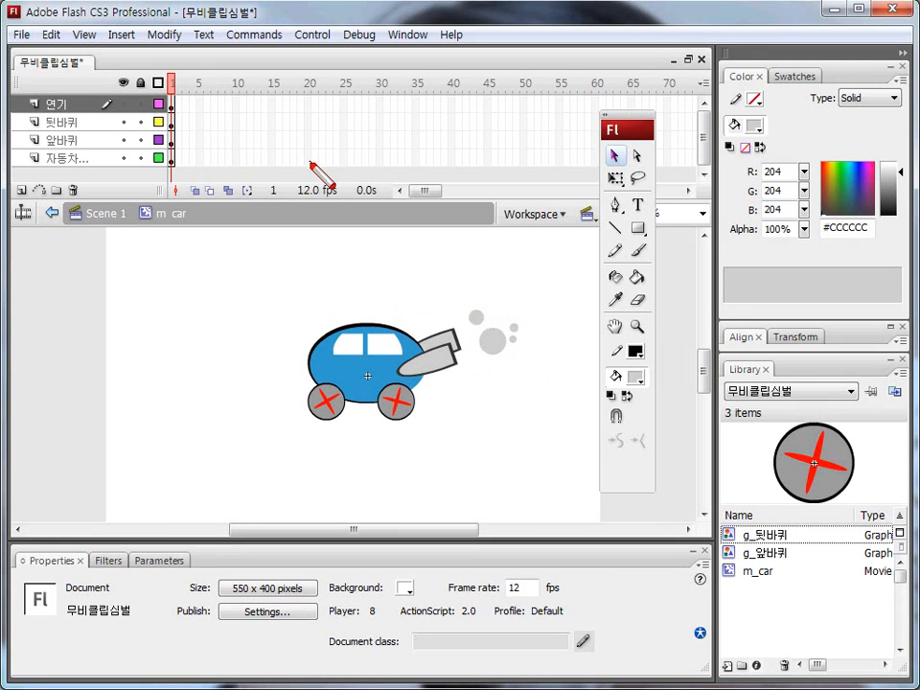
key(Escape)
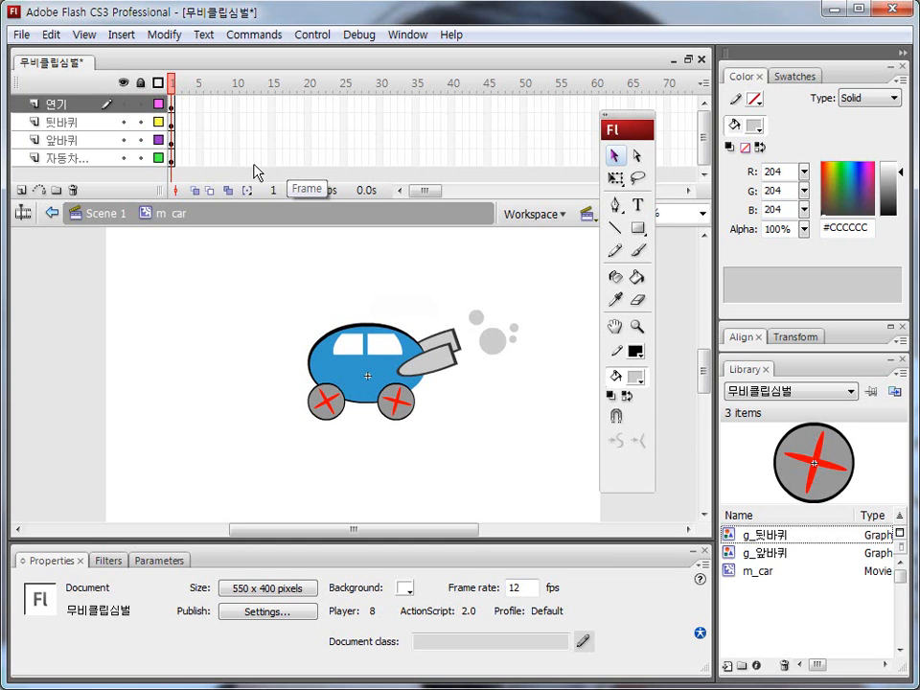
Extend the car body layer to frame 20 and insert keyframes at frame 20 on the 앞바퀴, 뒷바퀴 and 연기 layers
click(308, 158)
key(F6)
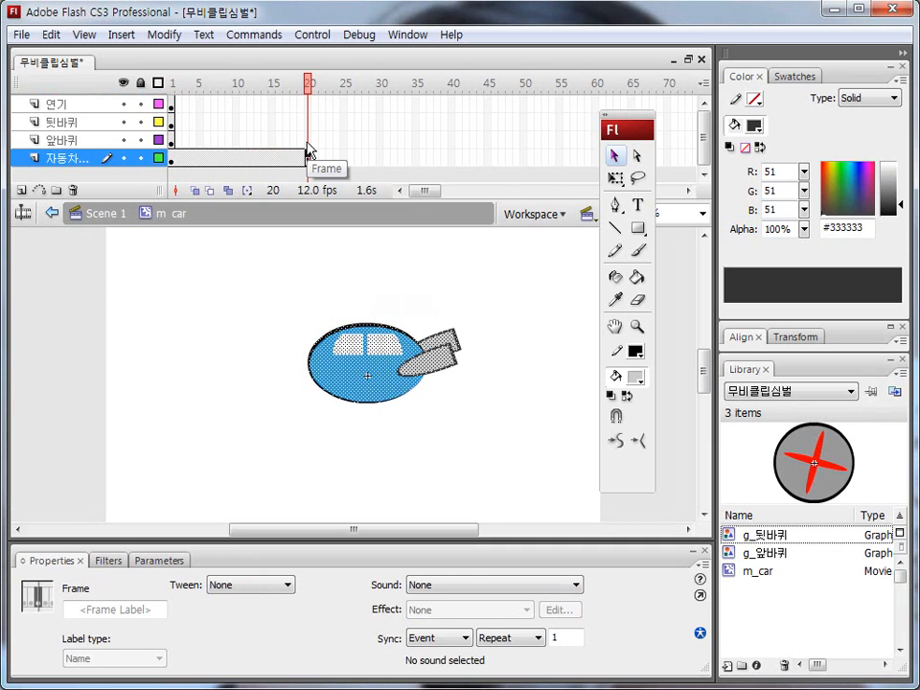
click(308, 141)
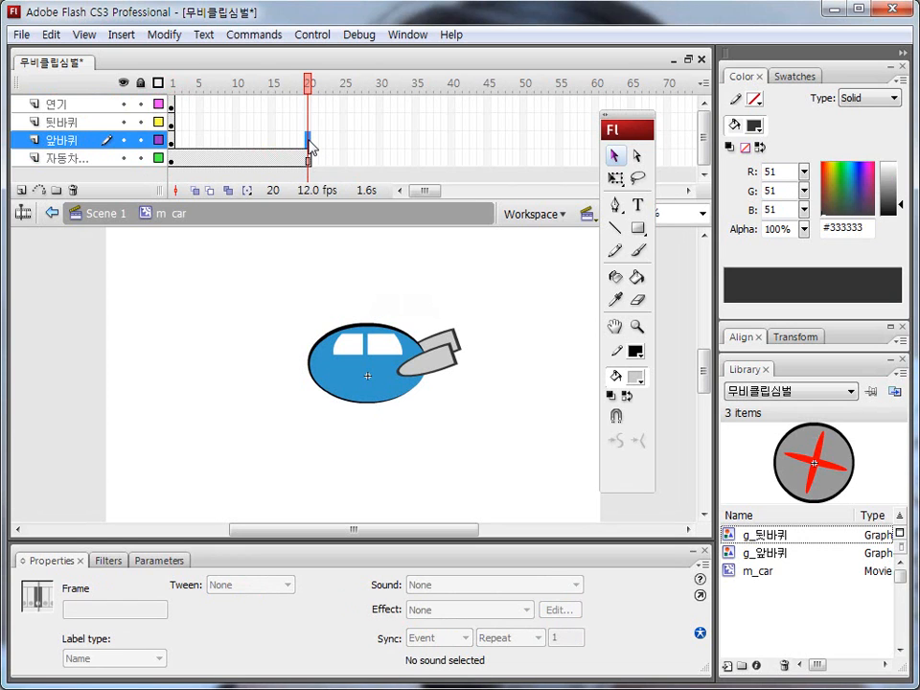
key(F5)
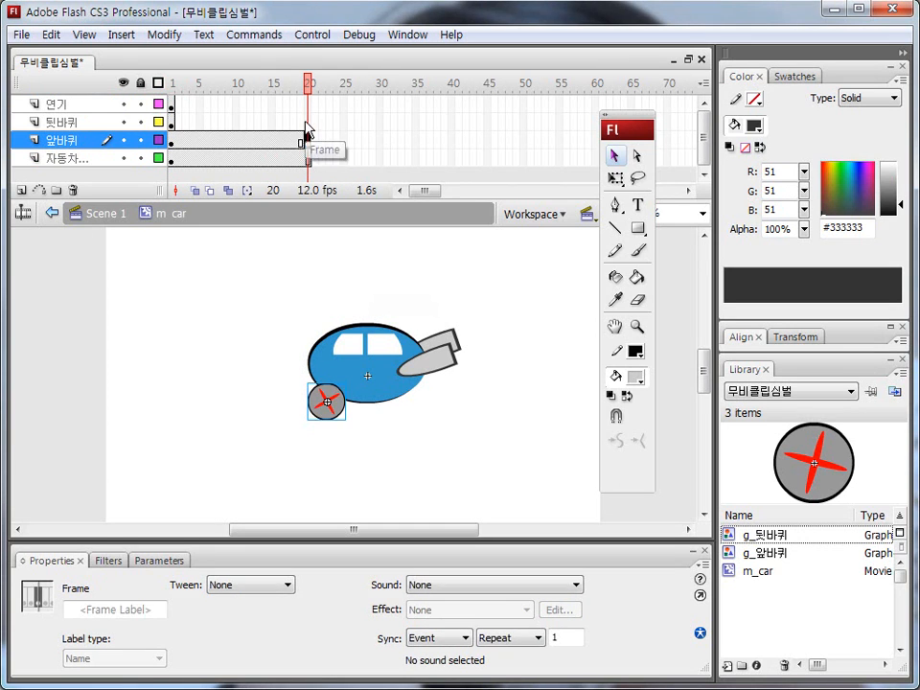
click(308, 121)
key(F5)
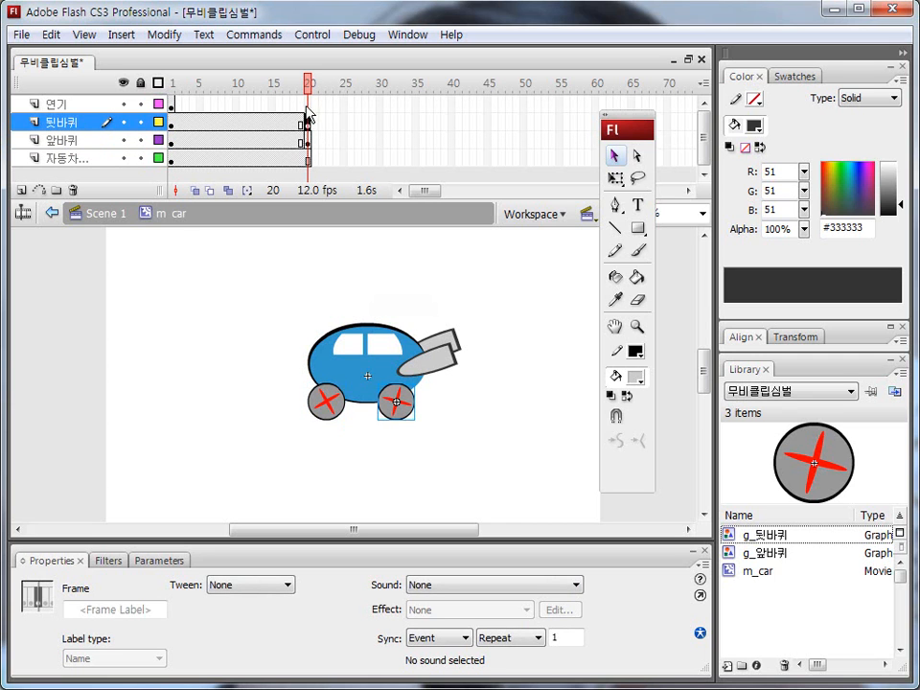
click(308, 103)
key(F5)
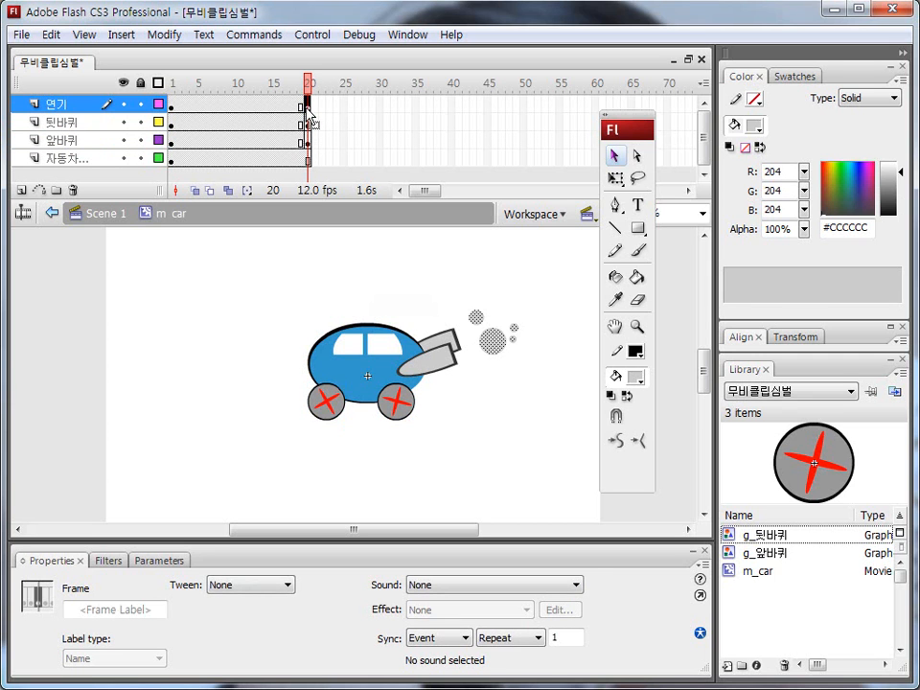
drag(307, 82, 170, 84)
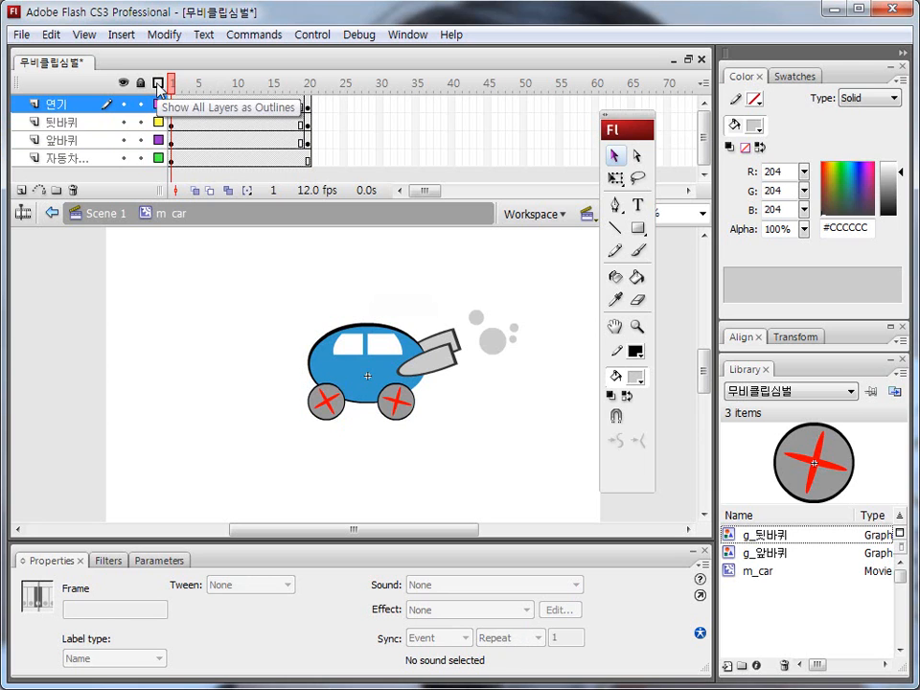
key(Return)
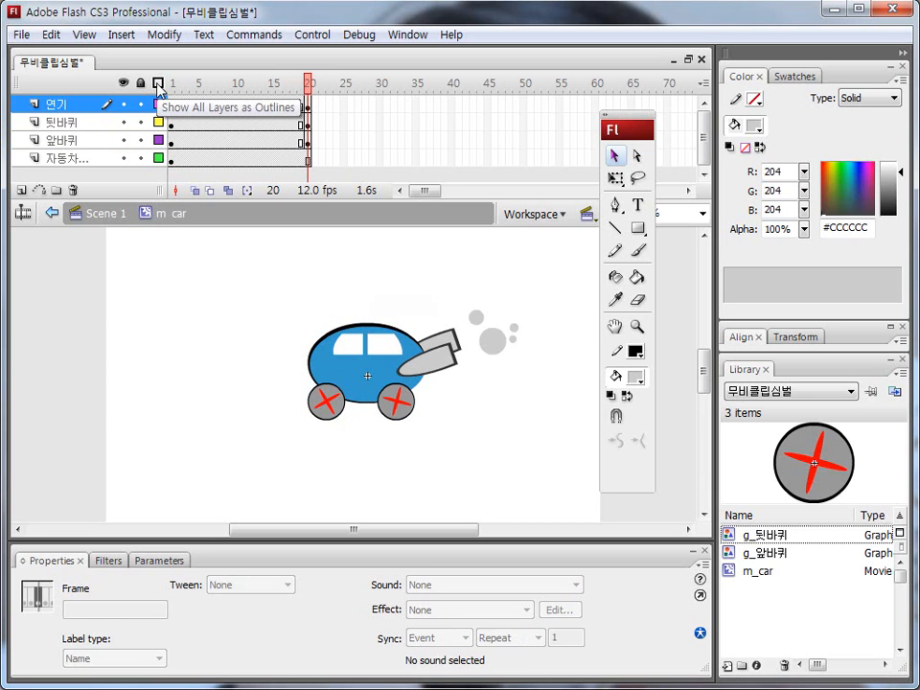
Apply a Motion tween between frames 1 and 20 on the 앞바퀴 layer
click(197, 139)
click(194, 122)
click(199, 140)
click(199, 124)
click(198, 140)
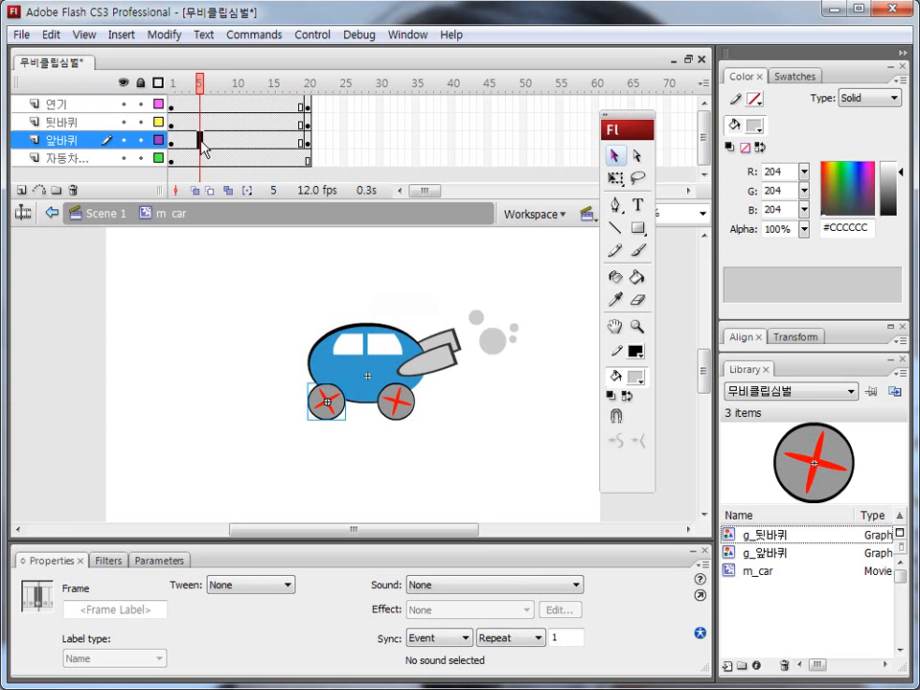
drag(171, 141, 284, 143)
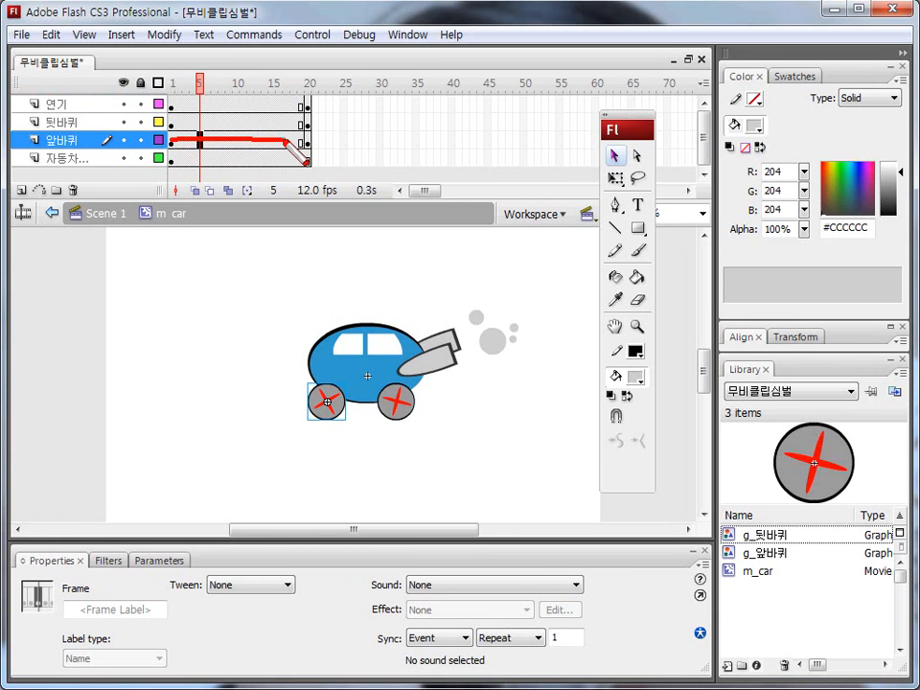
click(231, 141)
drag(213, 594, 297, 597)
key(Escape)
click(288, 585)
click(252, 611)
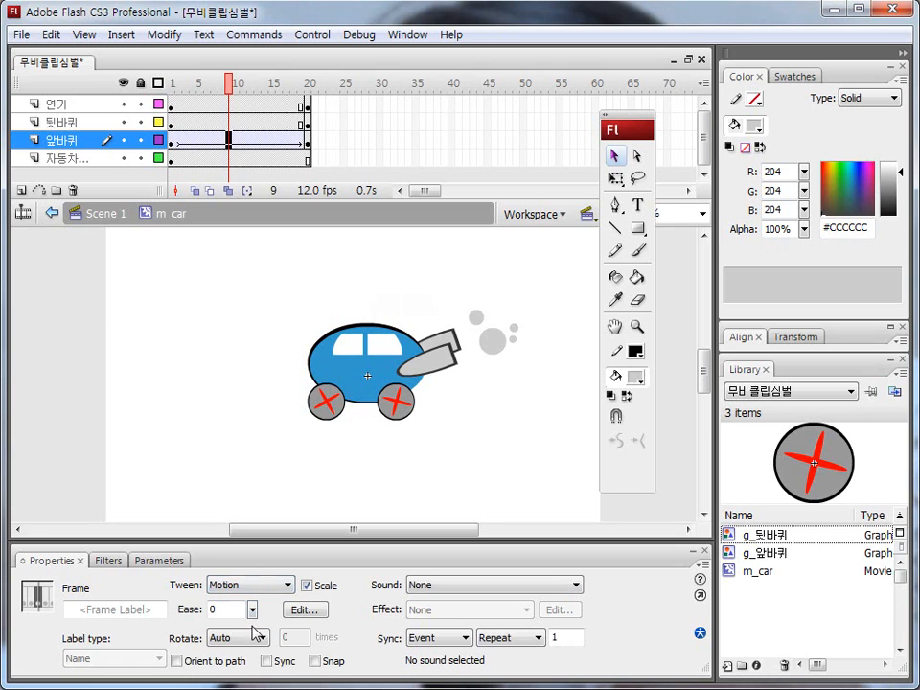
Set the front wheel tween's rotation to CW, 2 times
drag(180, 649, 265, 648)
key(Escape)
click(260, 639)
click(257, 672)
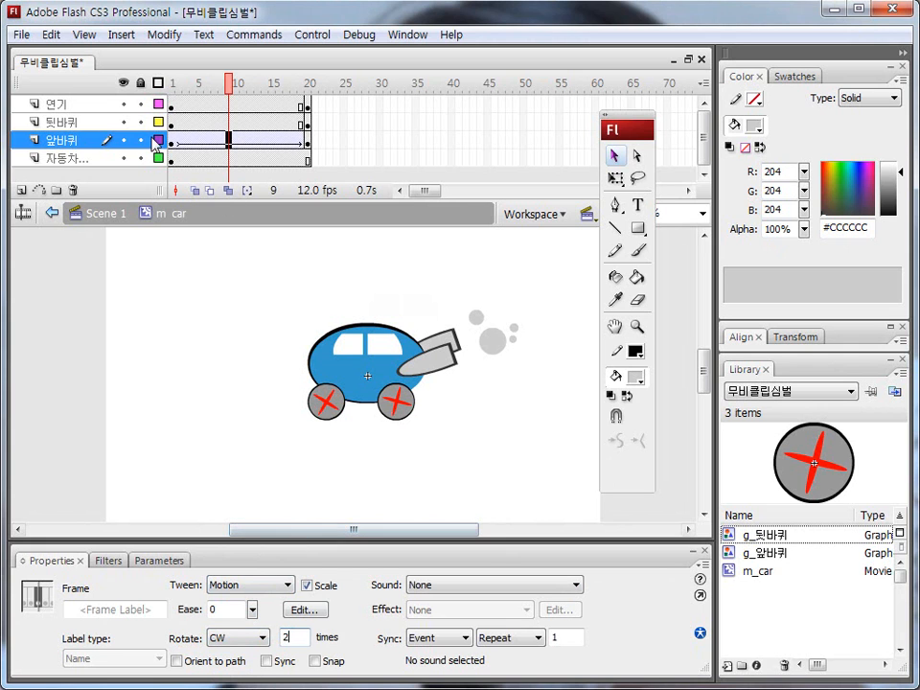
Apply a Motion tween to the 뒷바퀴 layer with rotation set to CW, 2 times
click(213, 121)
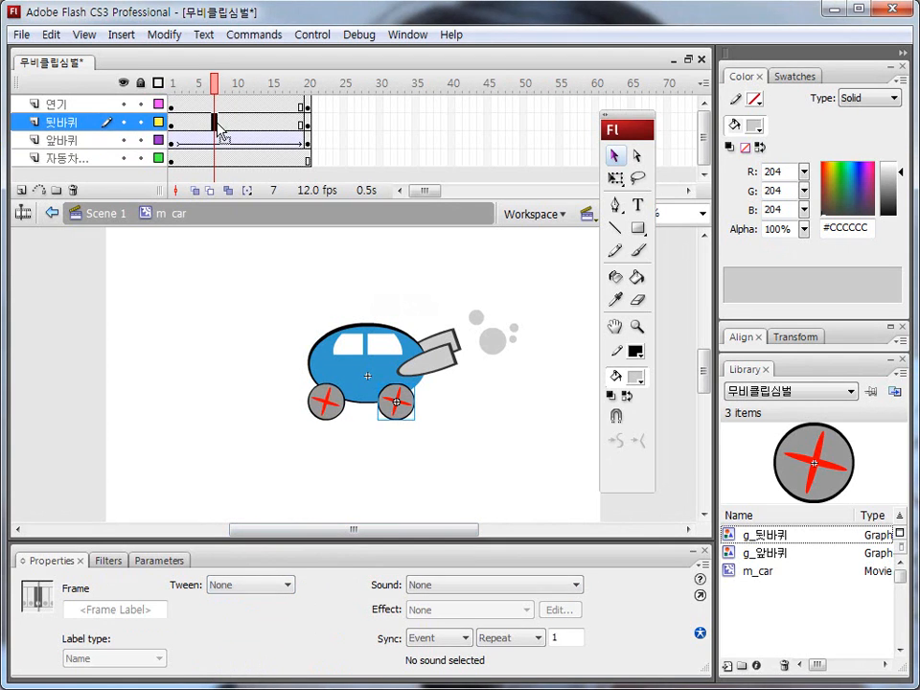
click(254, 587)
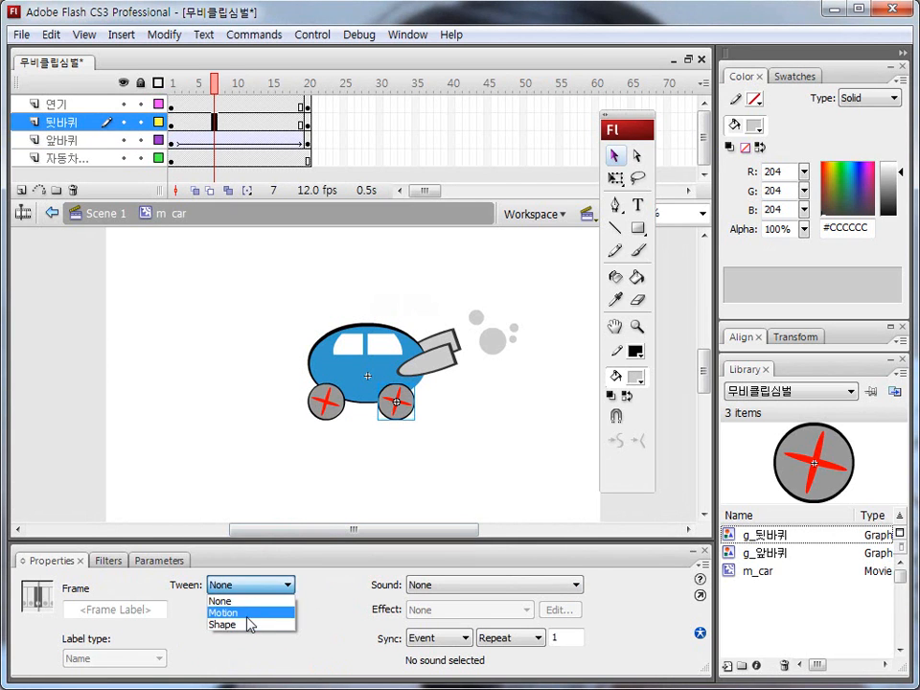
click(245, 613)
click(209, 639)
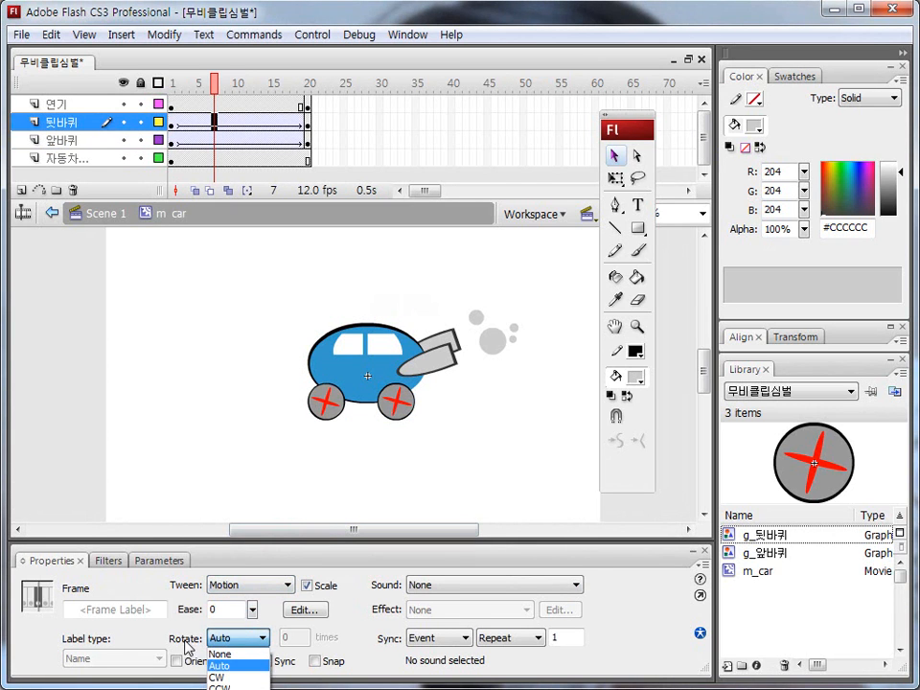
click(220, 677)
text(2)
Play the m_car timeline from frame 1 to check the rotation of both wheels
click(169, 85)
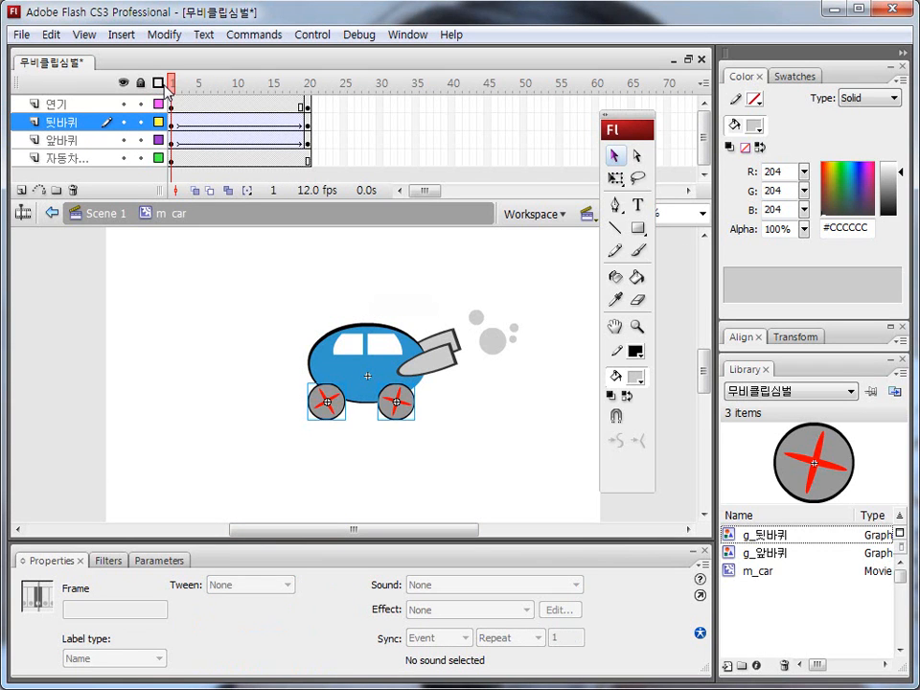
key(Return)
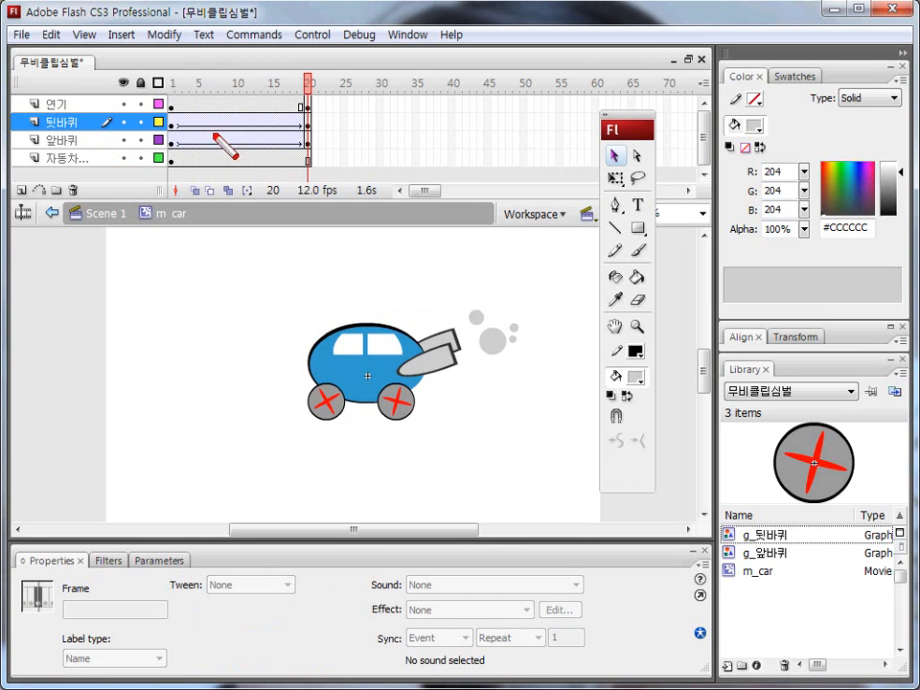
mouse_move(235, 122)
mouse_down()
mouse_move(269, 151)
mouse_move(353, 341)
mouse_move(362, 337)
mouse_up()
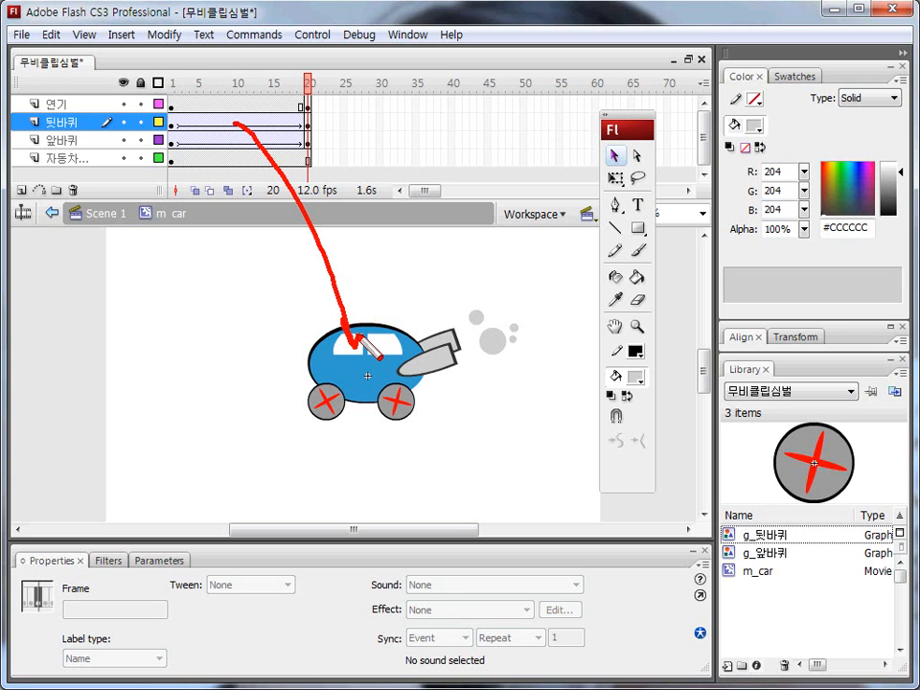
key(Escape)
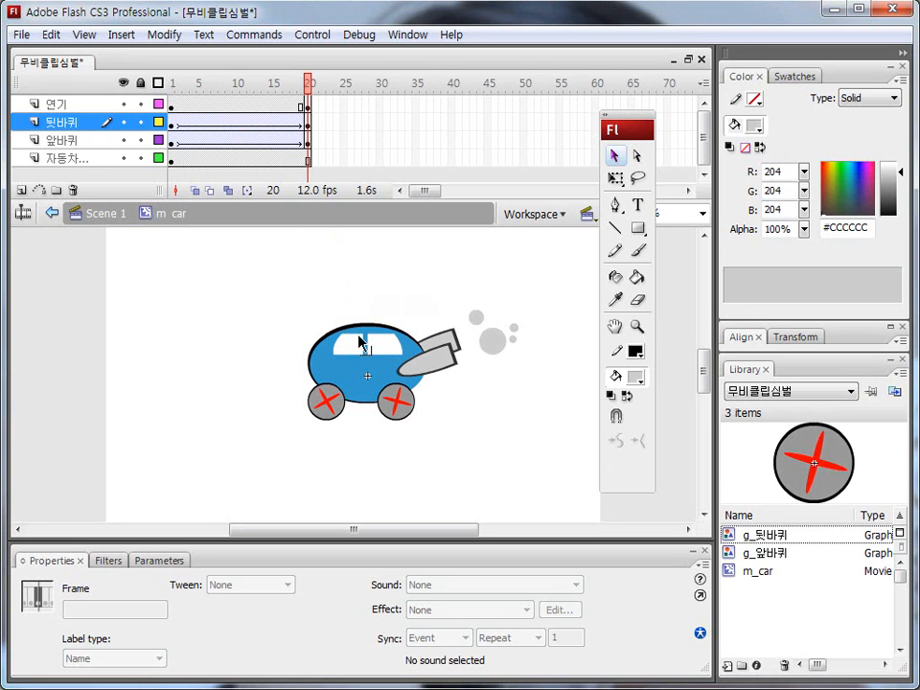
Insert a keyframe at frame 3 of the 연기 layer and rearrange its smoke circles, with the largest up and away from the exhaust pipes
click(192, 103)
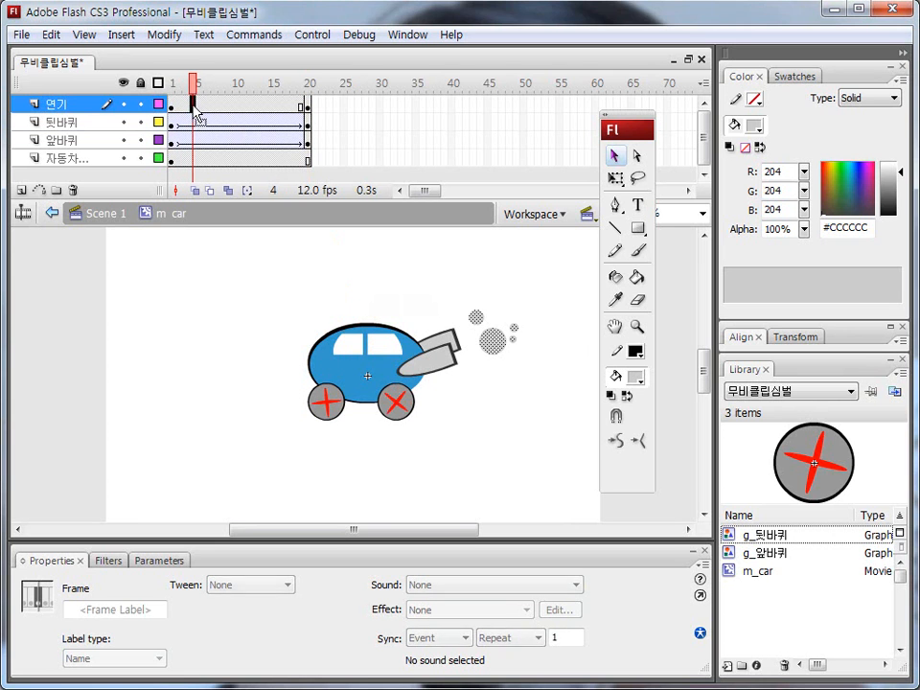
double_click(190, 113)
click(189, 109)
key(F6)
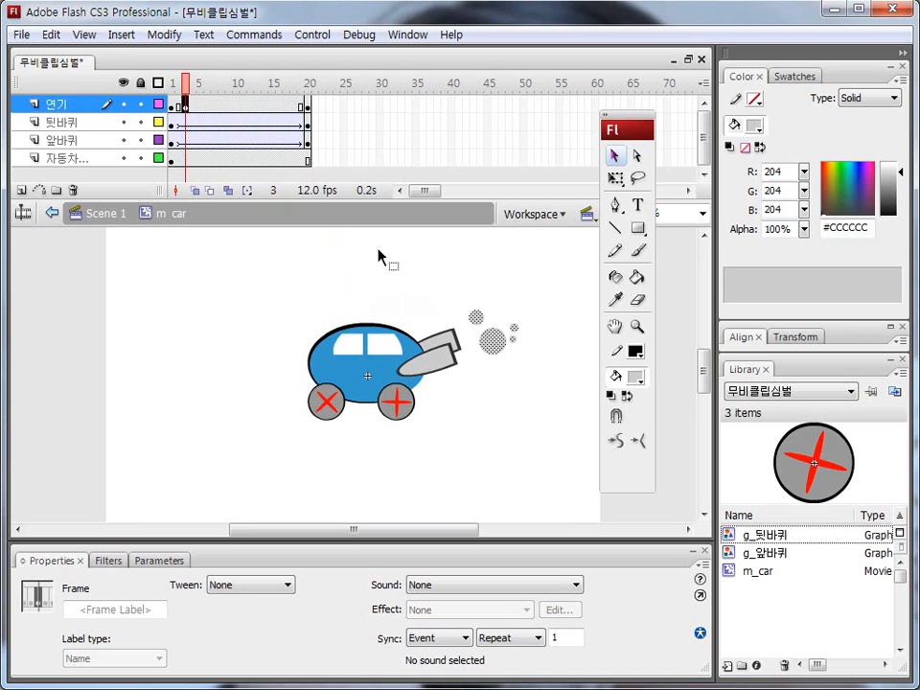
click(530, 284)
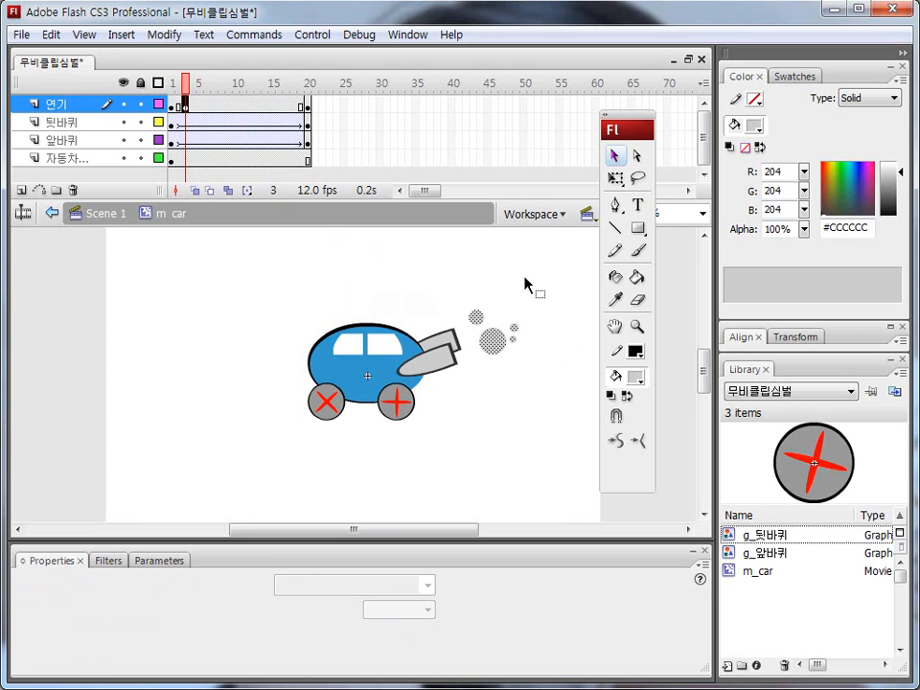
click(492, 344)
mouse_move(496, 351)
mouse_down()
mouse_move(507, 316)
mouse_move(480, 353)
mouse_move(478, 332)
mouse_move(526, 355)
mouse_move(502, 333)
mouse_up()
click(478, 320)
click(516, 331)
mouse_move(504, 307)
mouse_down()
mouse_move(515, 326)
mouse_move(518, 312)
mouse_up()
click(523, 395)
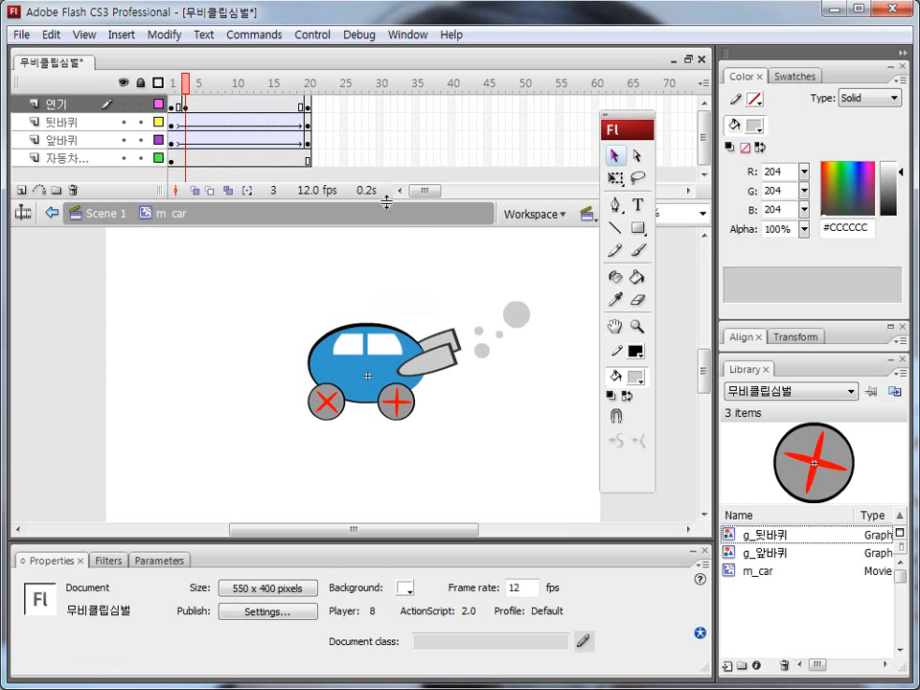
Insert a keyframe at frame 6 of the 연기 layer and move the largest smoke circle beside the lower exhaust pipe, undoing the last misplaced move
click(207, 106)
click(208, 106)
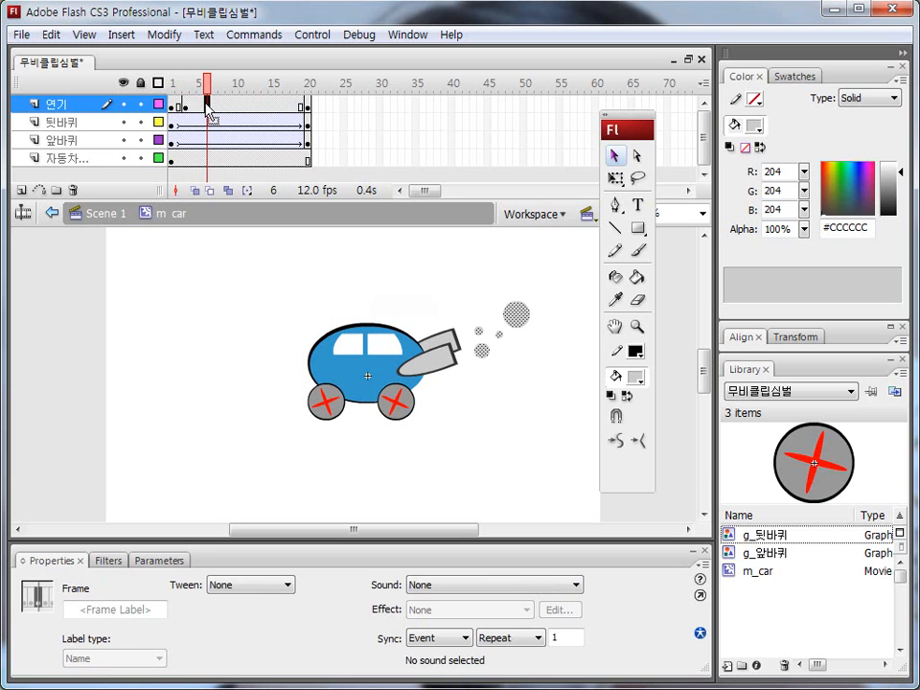
click(514, 407)
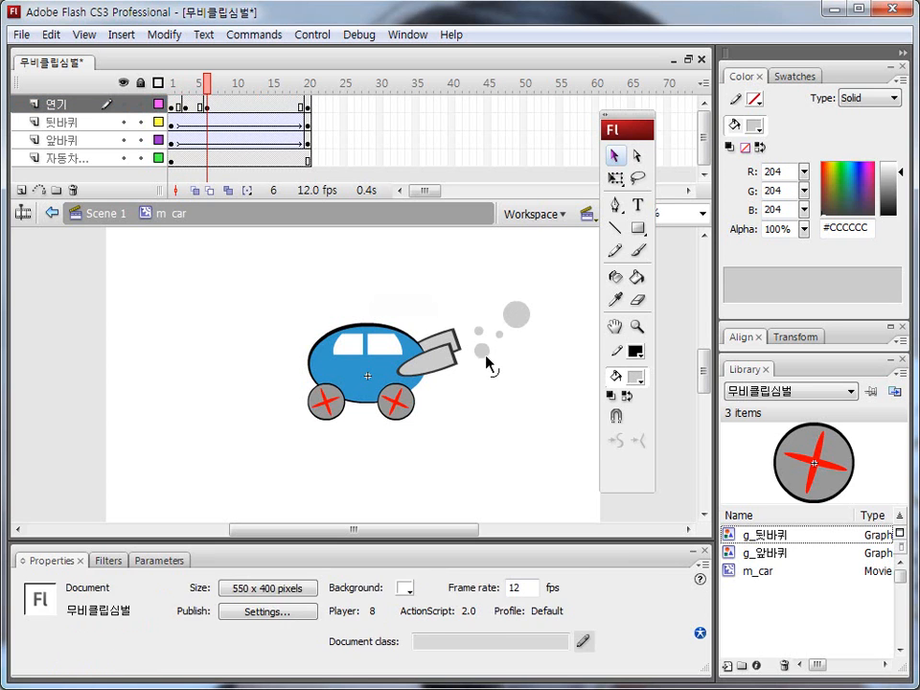
click(482, 352)
drag(485, 353, 524, 328)
click(516, 316)
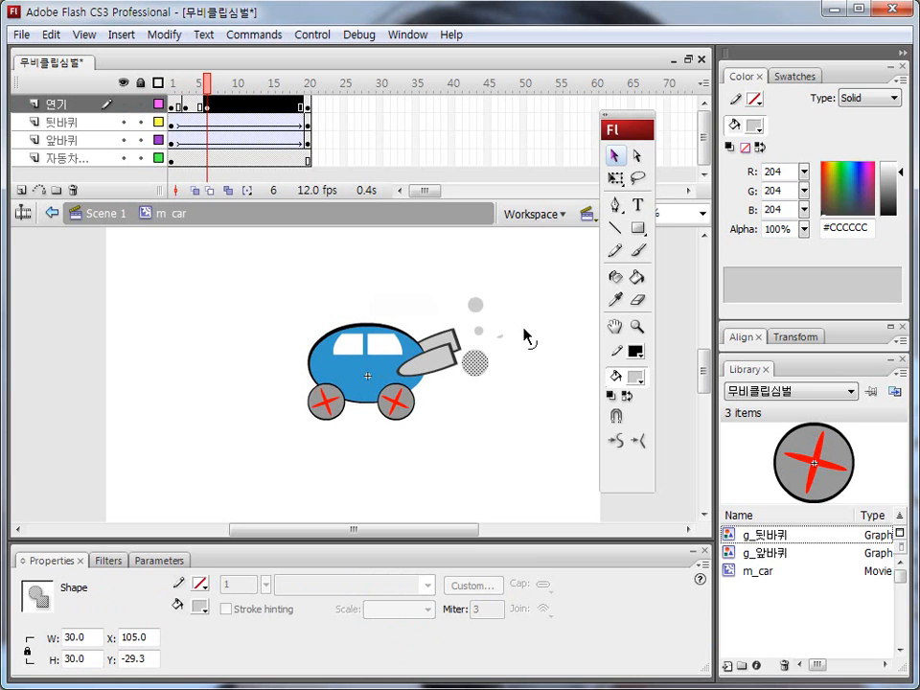
key(ctrl+z)
Rearrange the smaller smoke circles in frame 6 above the largest one, spreading them out behind the upper exhaust pipe
click(519, 355)
click(498, 336)
mouse_move(500, 335)
mouse_down()
mouse_move(532, 329)
mouse_move(503, 327)
mouse_up()
click(481, 334)
click(474, 305)
click(533, 329)
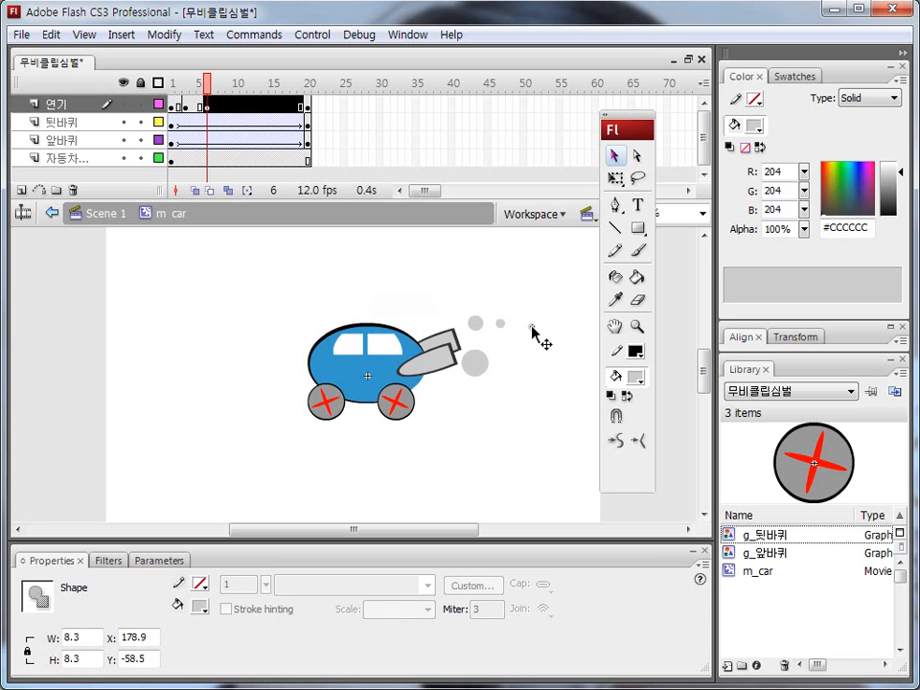
drag(538, 335, 506, 345)
click(536, 316)
Insert a keyframe at frame 9 of the 연기 layer and move the largest smoke circle farthest from the car, with the small ones nearer the pipes
click(231, 105)
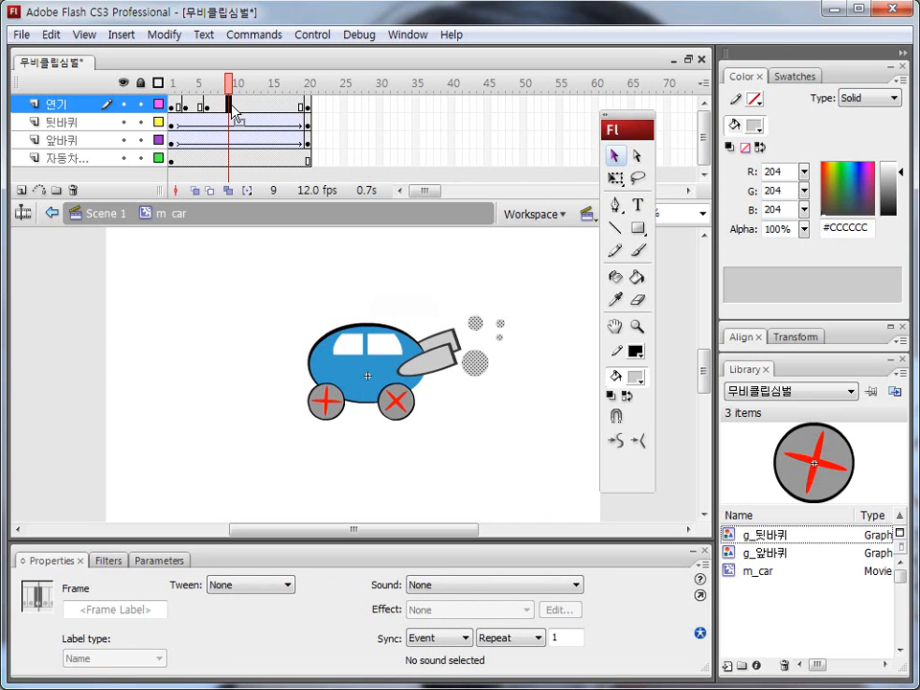
click(477, 372)
mouse_move(478, 372)
mouse_down()
mouse_move(534, 334)
mouse_move(481, 356)
mouse_up()
click(499, 338)
mouse_move(499, 324)
mouse_down()
mouse_move(505, 349)
mouse_move(502, 341)
mouse_up()
click(477, 325)
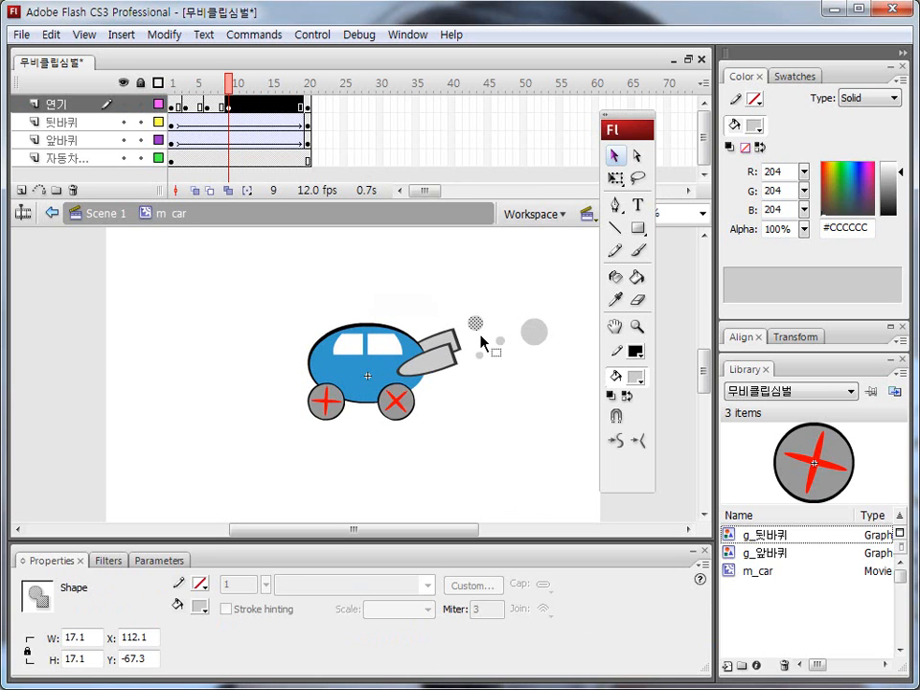
Insert a keyframe at frame 13 of the 연기 layer and rearrange its circles, with the medium one farthest out and the smallest ones near the pipes
click(258, 106)
click(252, 106)
click(268, 108)
click(260, 107)
click(491, 331)
drag(530, 339, 471, 331)
click(475, 329)
drag(497, 305, 491, 350)
click(480, 357)
Insert a keyframe at frame 16 of the 연기 layer and rearrange its circles, with the medium one below the largest and the small ones apart
click(279, 105)
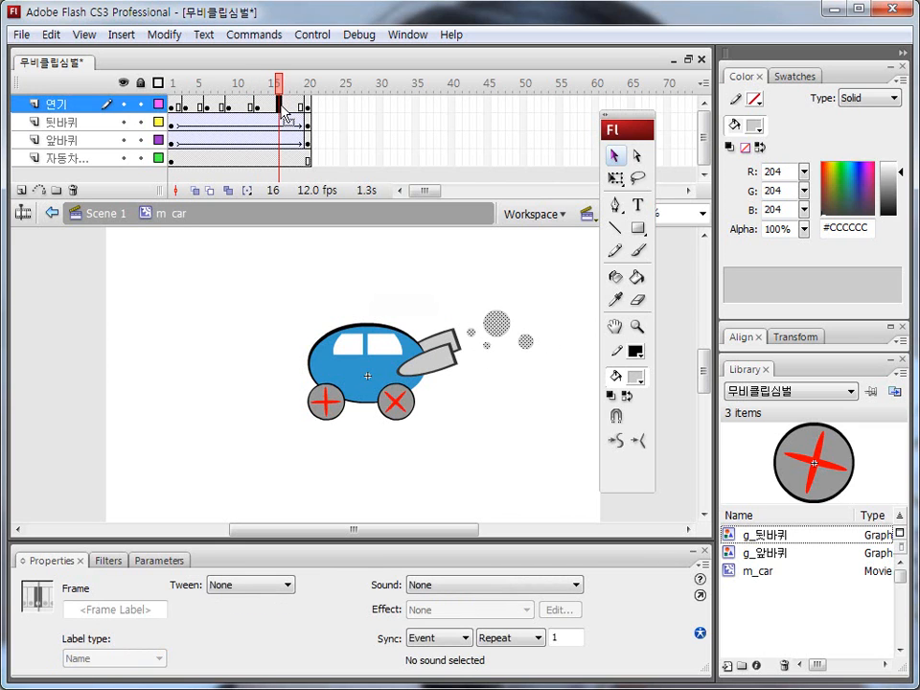
click(497, 370)
drag(498, 328, 508, 312)
click(526, 343)
mouse_move(531, 354)
mouse_down()
mouse_move(514, 374)
mouse_move(490, 375)
mouse_move(521, 342)
mouse_up()
click(487, 346)
drag(504, 306, 477, 313)
click(471, 334)
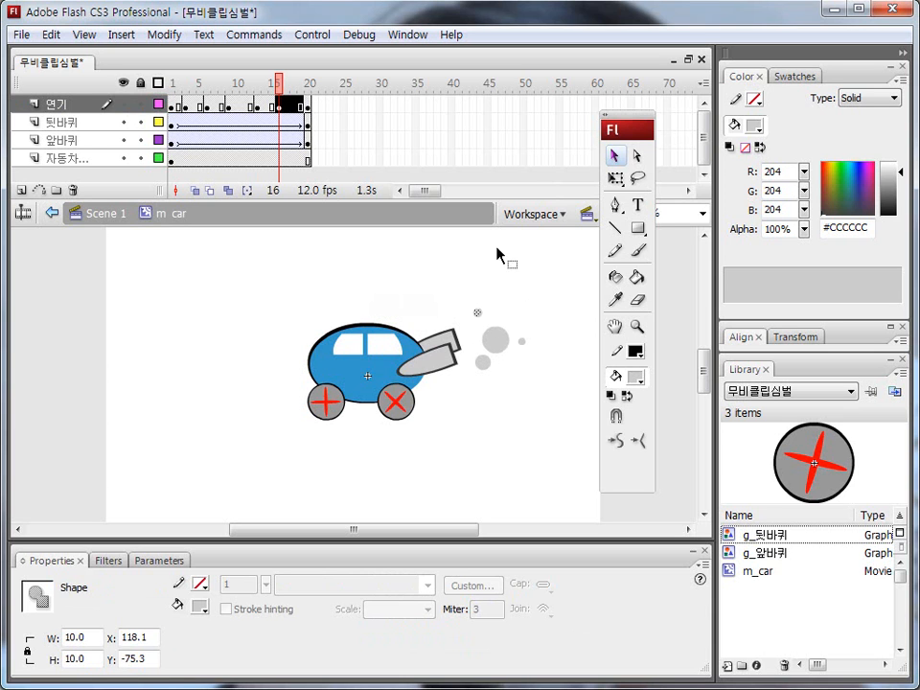
Play the m_car timeline, return to Scene 1 and test the movie to check the car's wheel and smoke animation
key(Return)
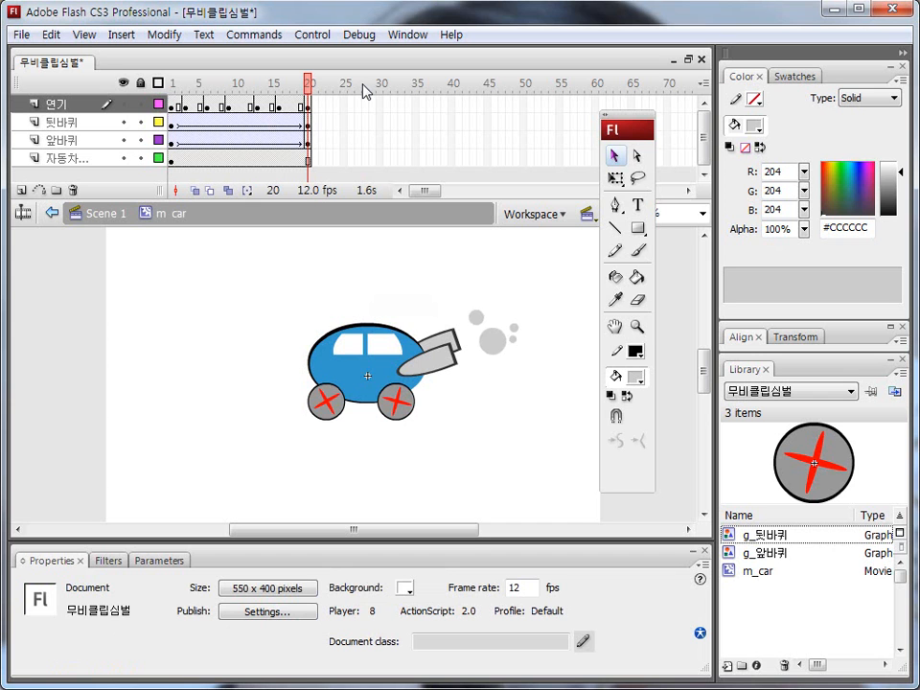
drag(83, 220, 123, 226)
click(111, 218)
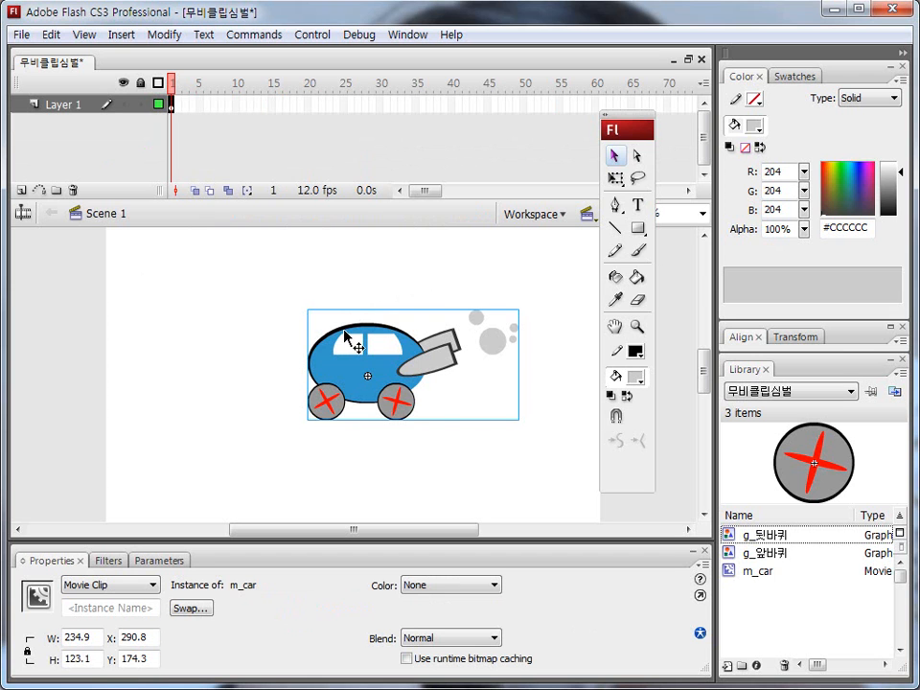
key(ctrl+Return)
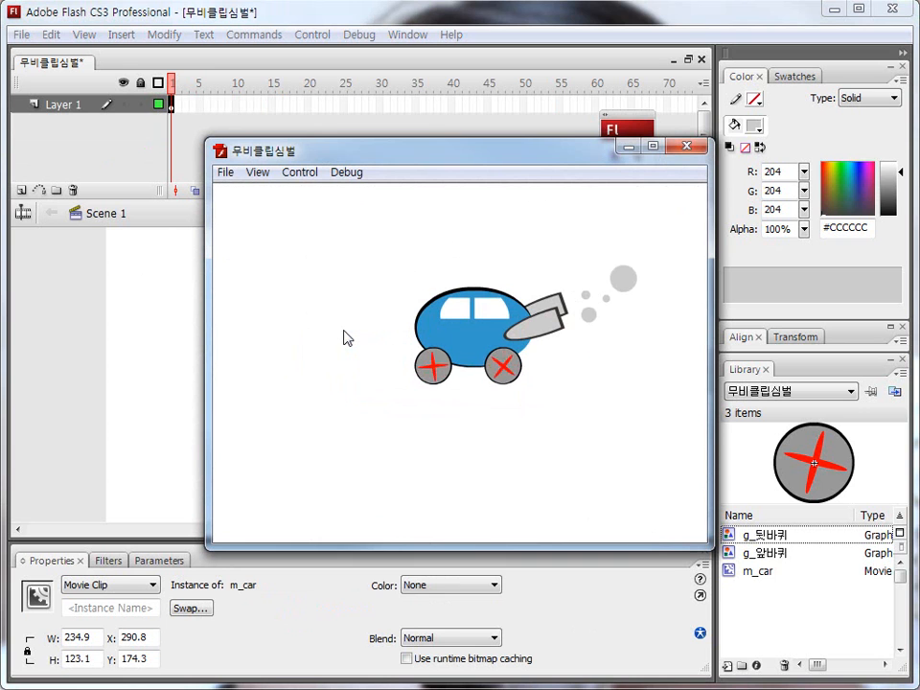
Close the test movie and move the car at frame 1 of Scene 1 just outside the stage's right edge
click(694, 146)
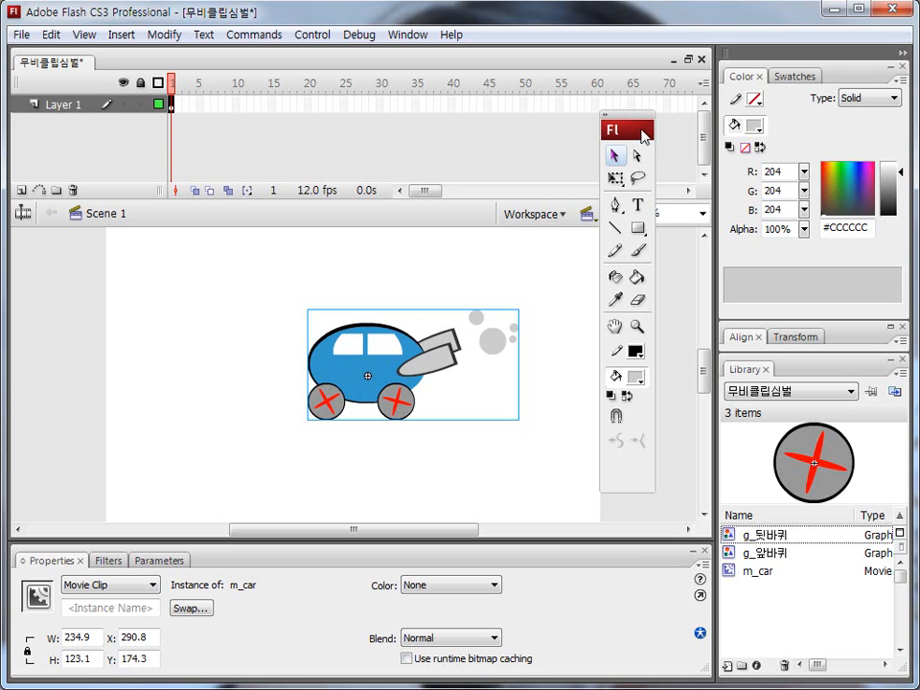
drag(633, 119, 71, 233)
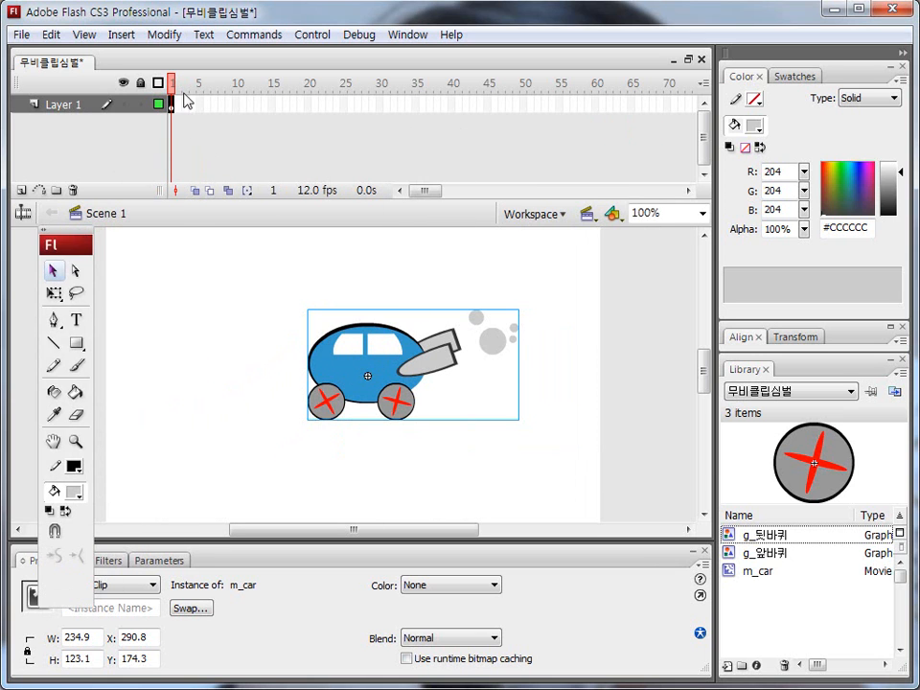
drag(308, 356, 633, 362)
Insert a keyframe at frame 100 of Layer 1 and move the car across the stage to beyond its left edge
drag(438, 192, 461, 192)
click(534, 103)
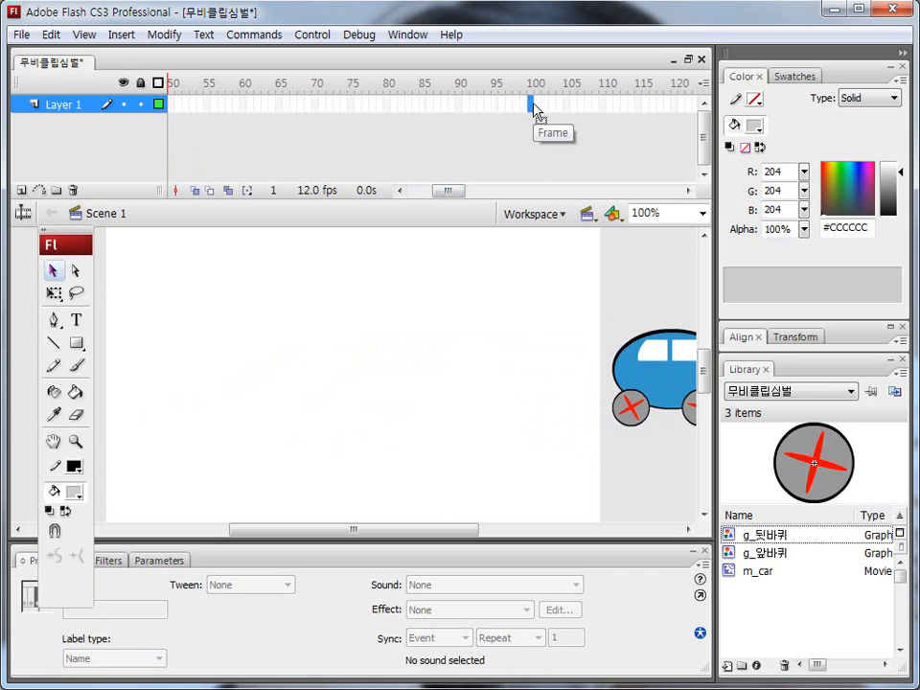
key(F6)
drag(672, 372, 278, 383)
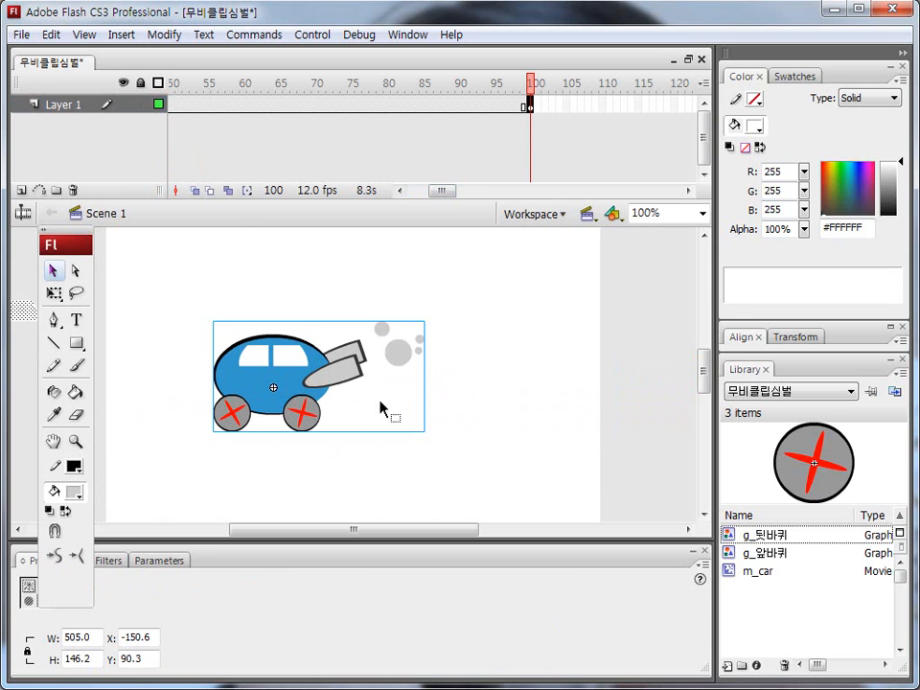
drag(448, 393, 609, 395)
drag(493, 397, 208, 391)
drag(401, 368, 621, 392)
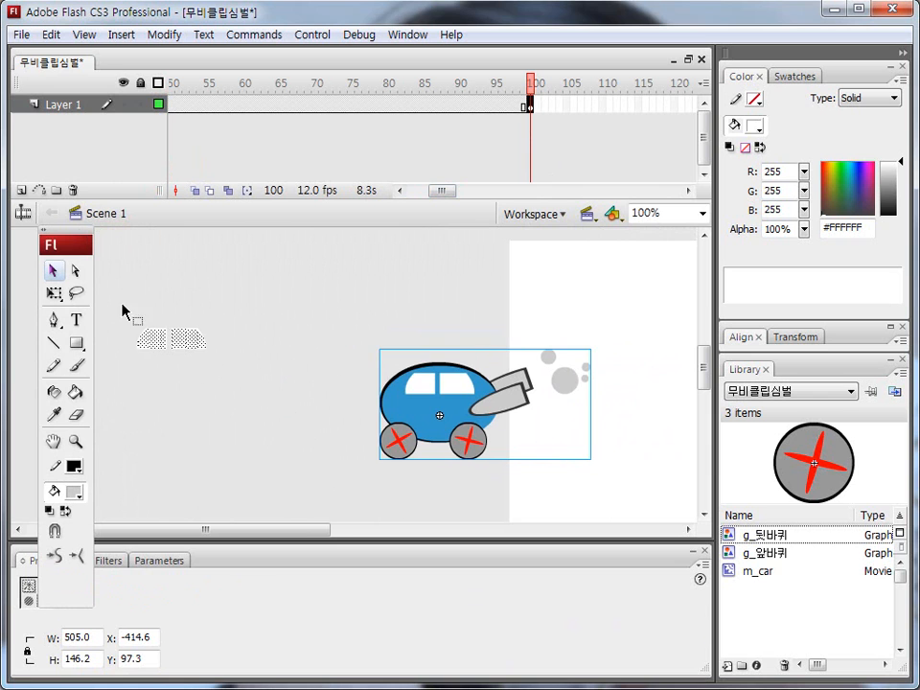
Delete the stray white window shapes left loose on Layer 1 at frame 100 and at frame 1
drag(123, 306, 226, 370)
click(236, 382)
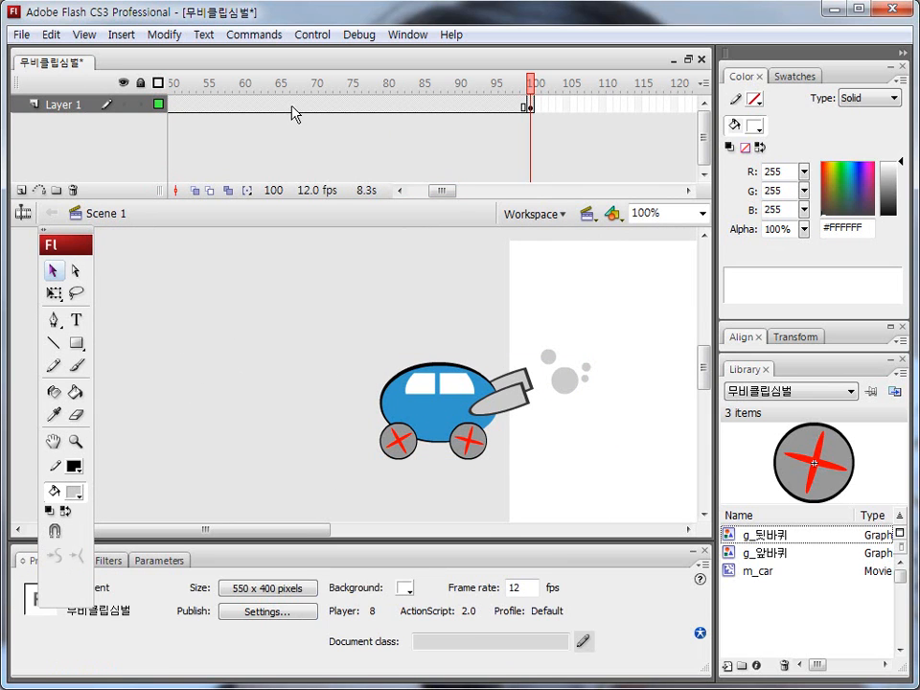
drag(442, 190, 401, 198)
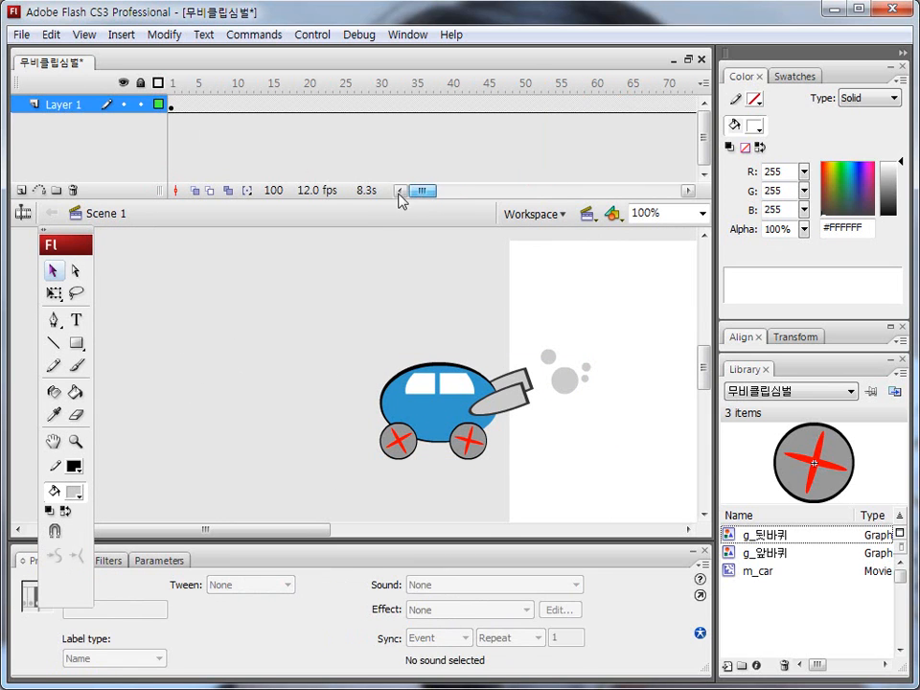
click(173, 108)
key(space)
drag(676, 317, 322, 329)
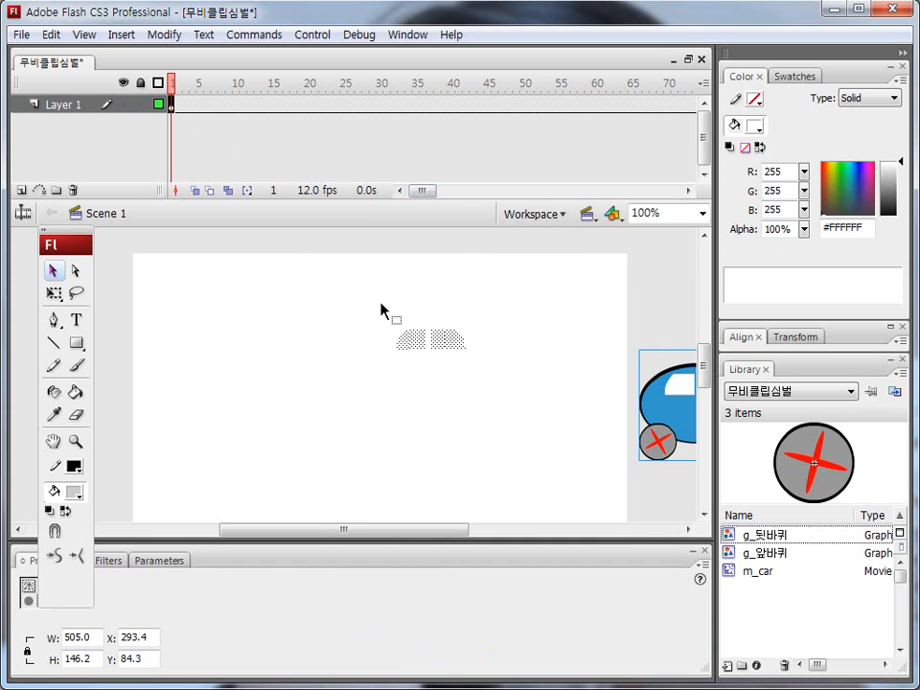
drag(387, 305, 506, 388)
key(Delete)
key(space)
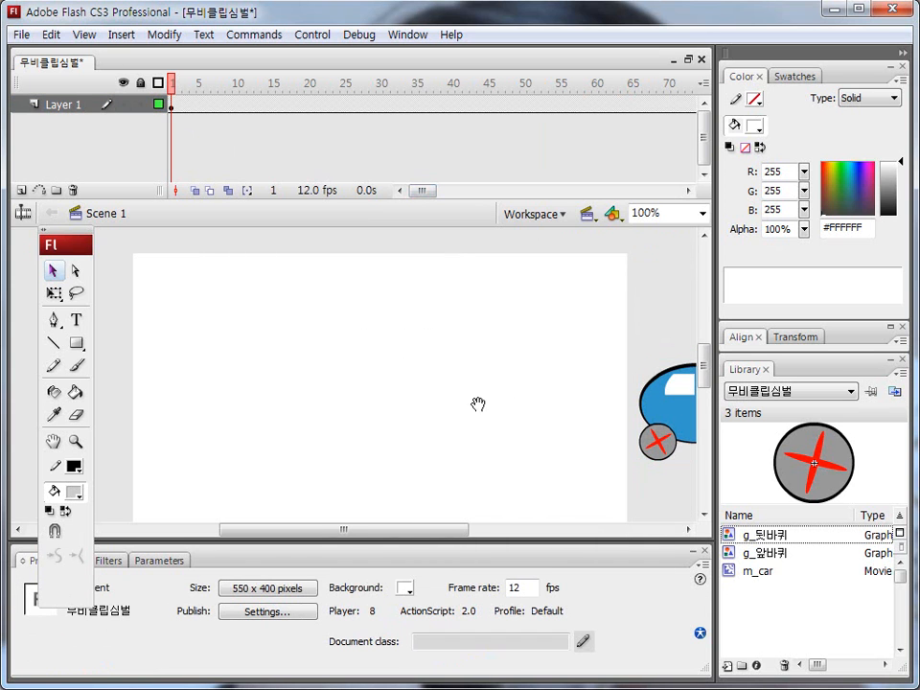
Apply a Motion tween to the car between frames 1 and 100 of Layer 1, and play and test the movie
drag(355, 539, 380, 538)
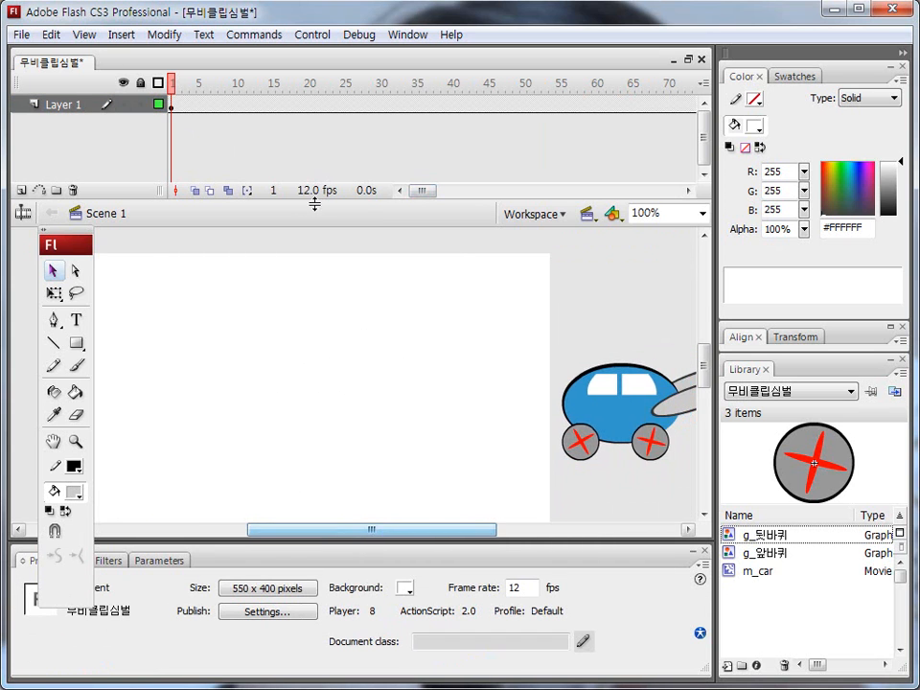
click(257, 104)
key(F6)
click(250, 584)
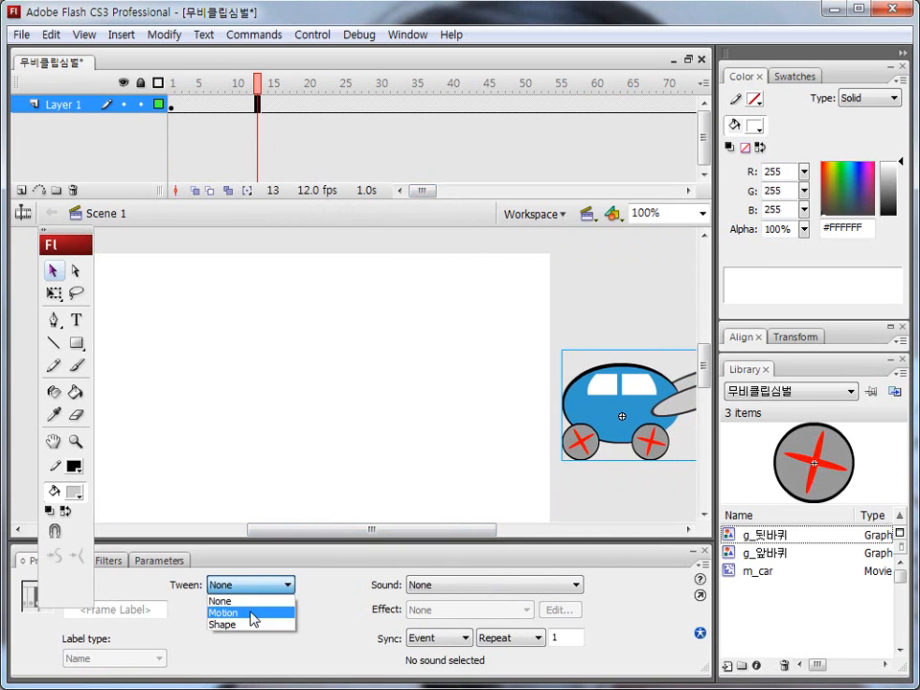
click(235, 611)
key(Return)
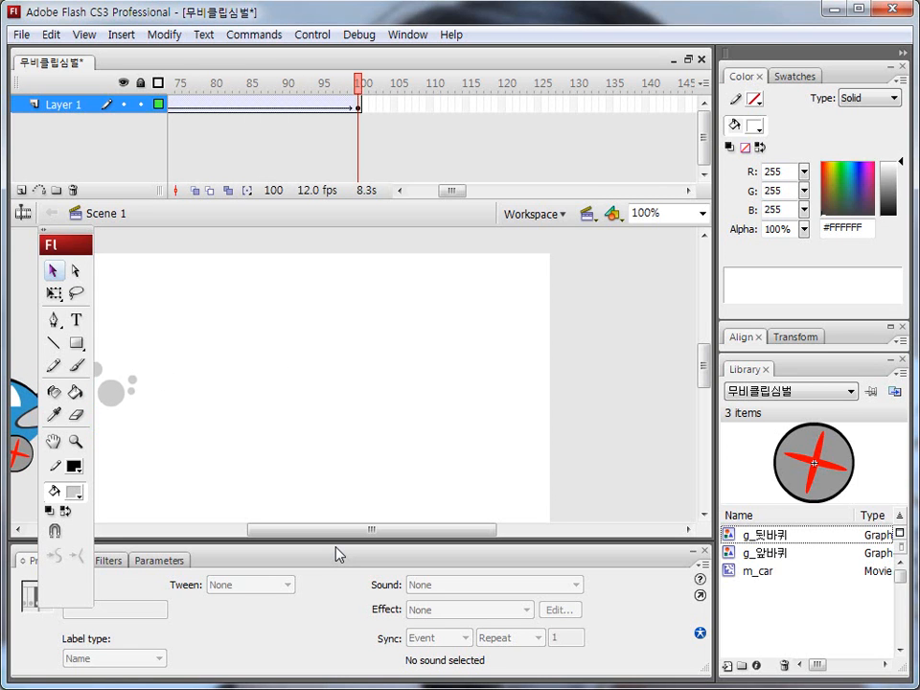
key(ctrl+Return)
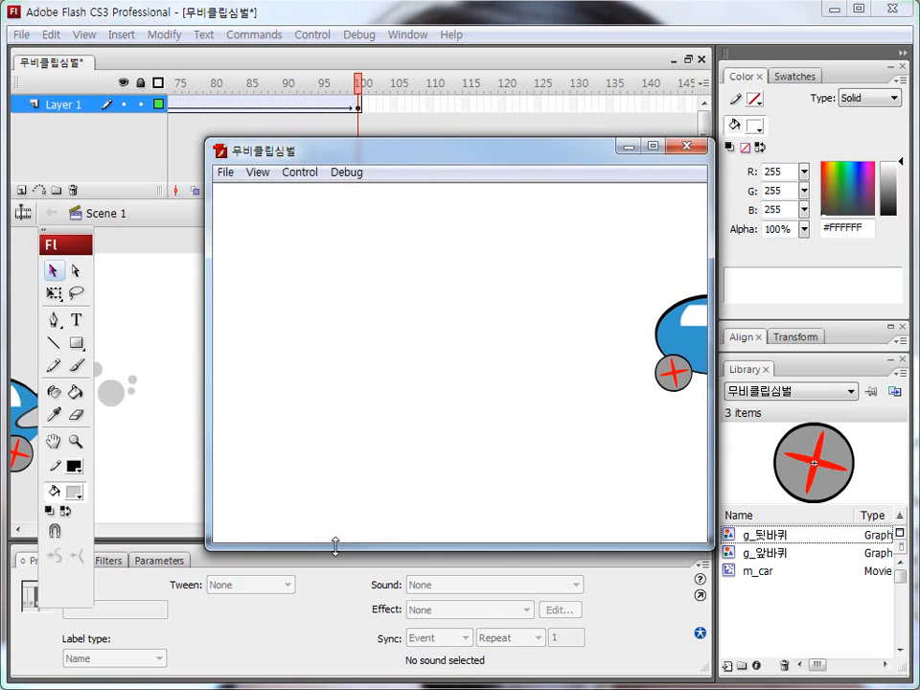